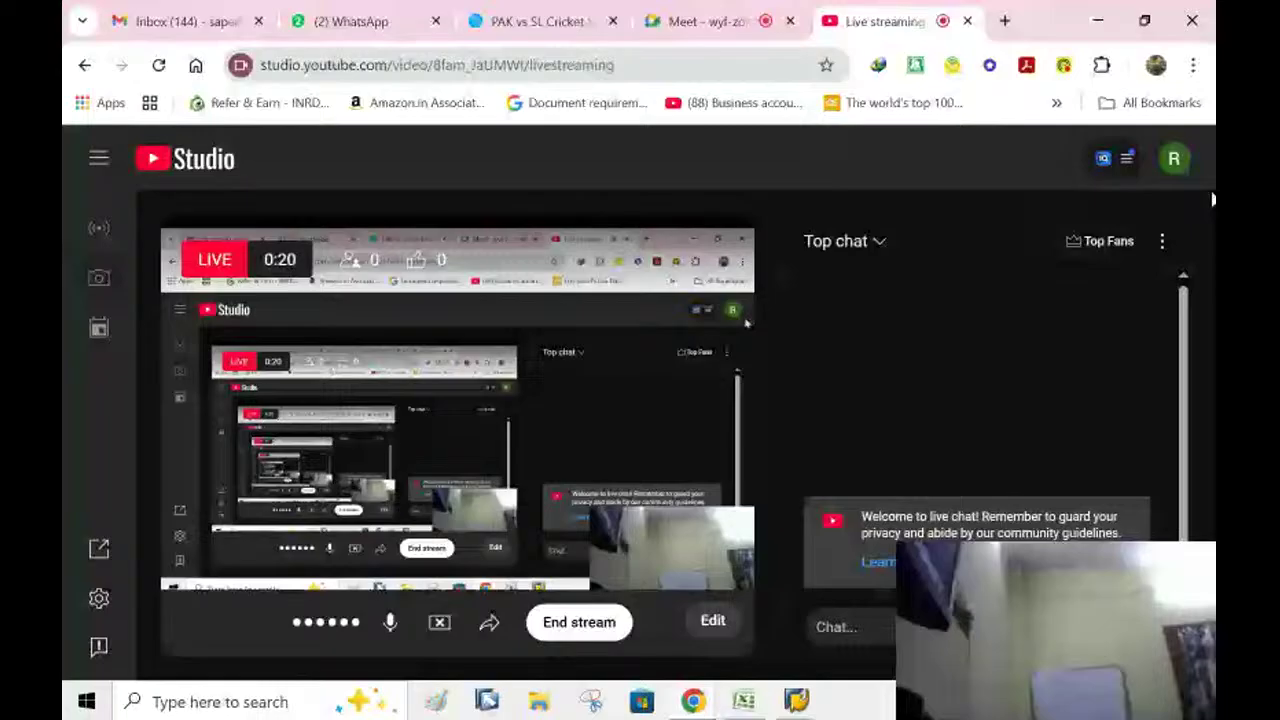
Display the participants list of the live stream's chat.
click(1162, 241)
click(1013, 330)
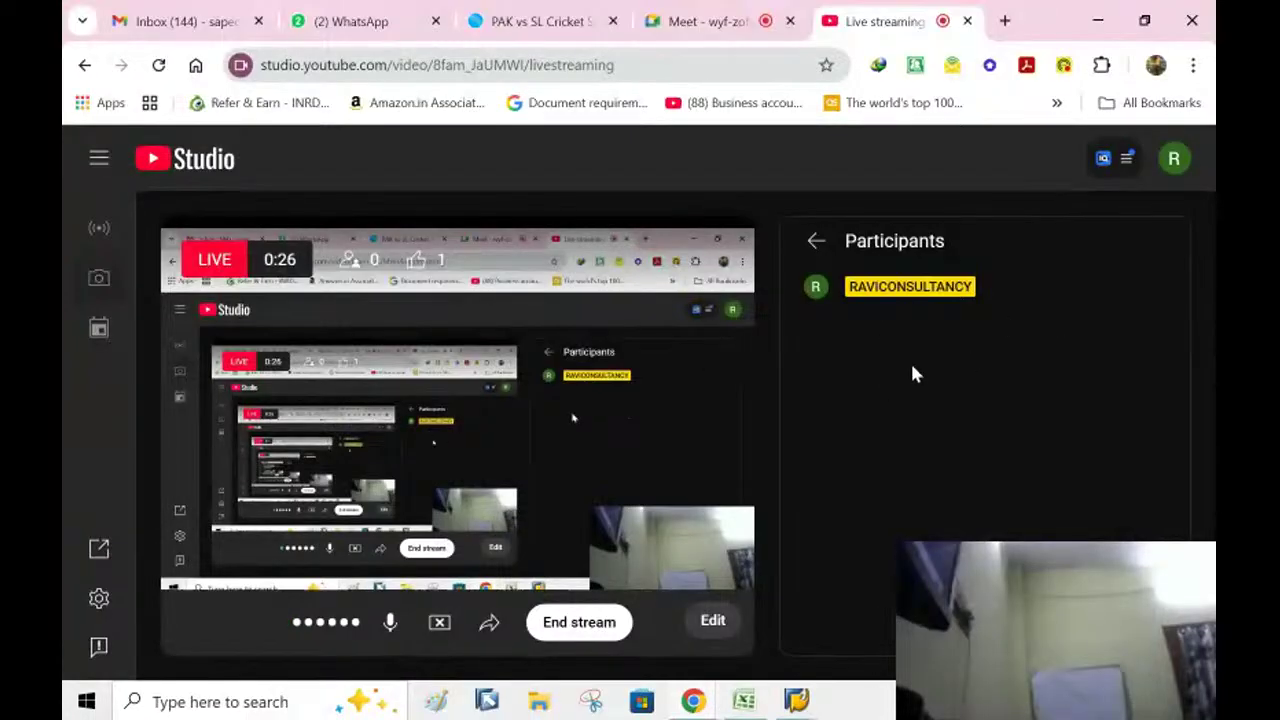
Share the entire screen in the Google Meet call and return to the YouTube Studio live stream page.
click(737, 18)
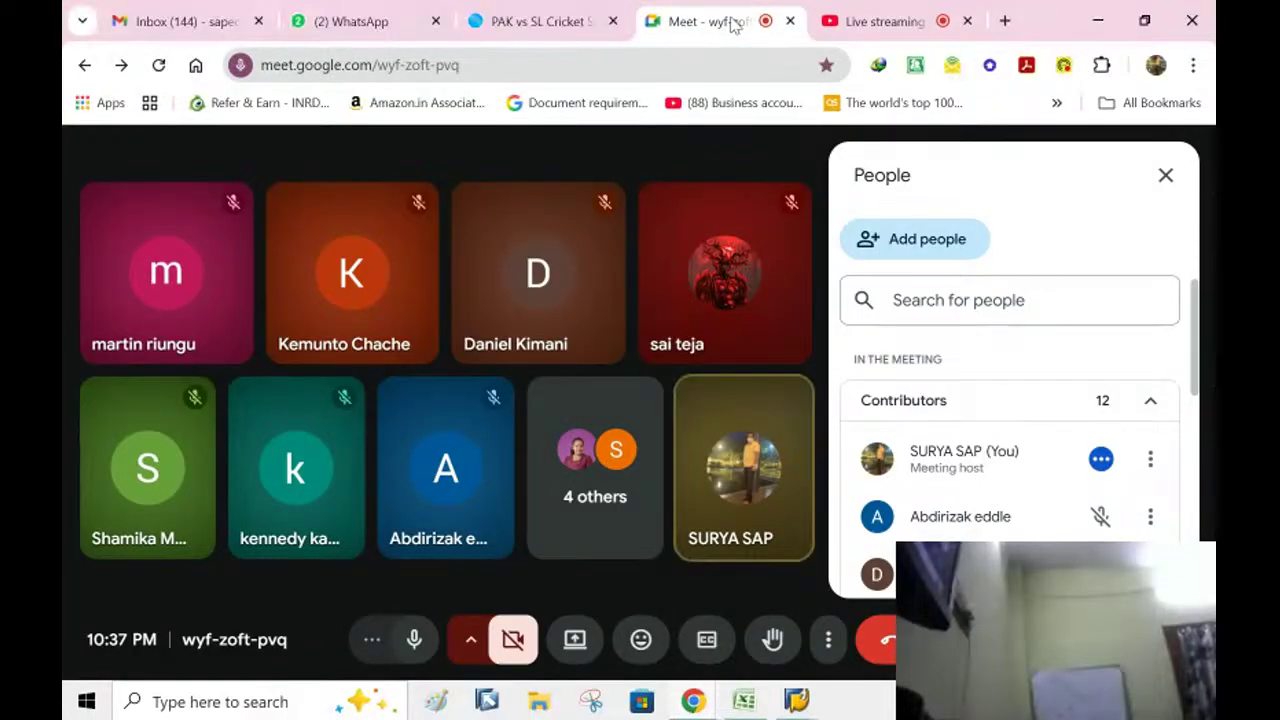
click(575, 642)
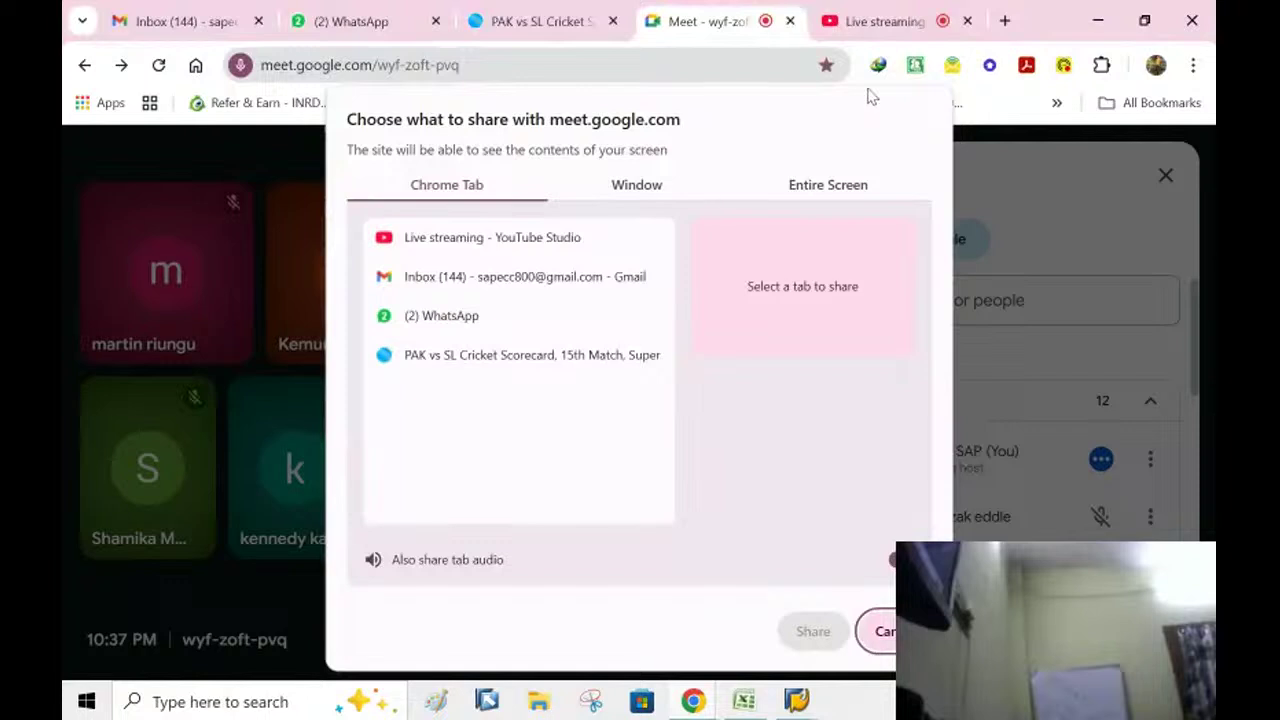
click(816, 190)
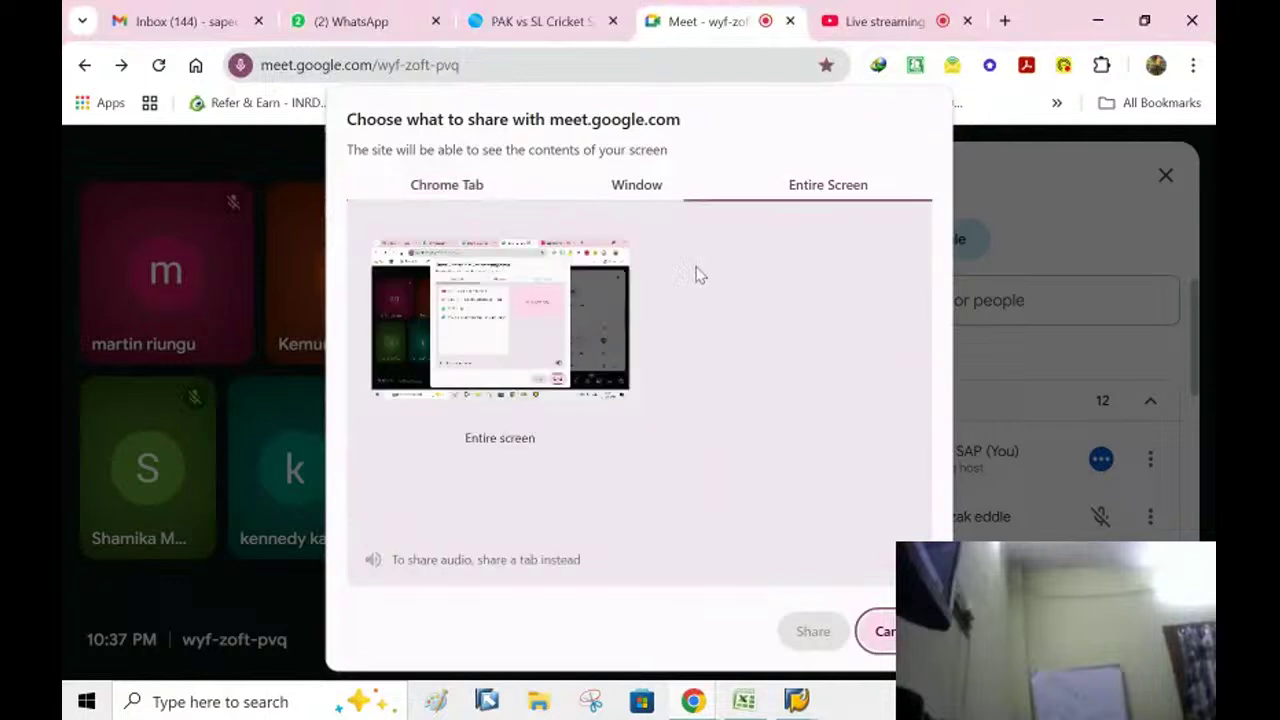
click(510, 388)
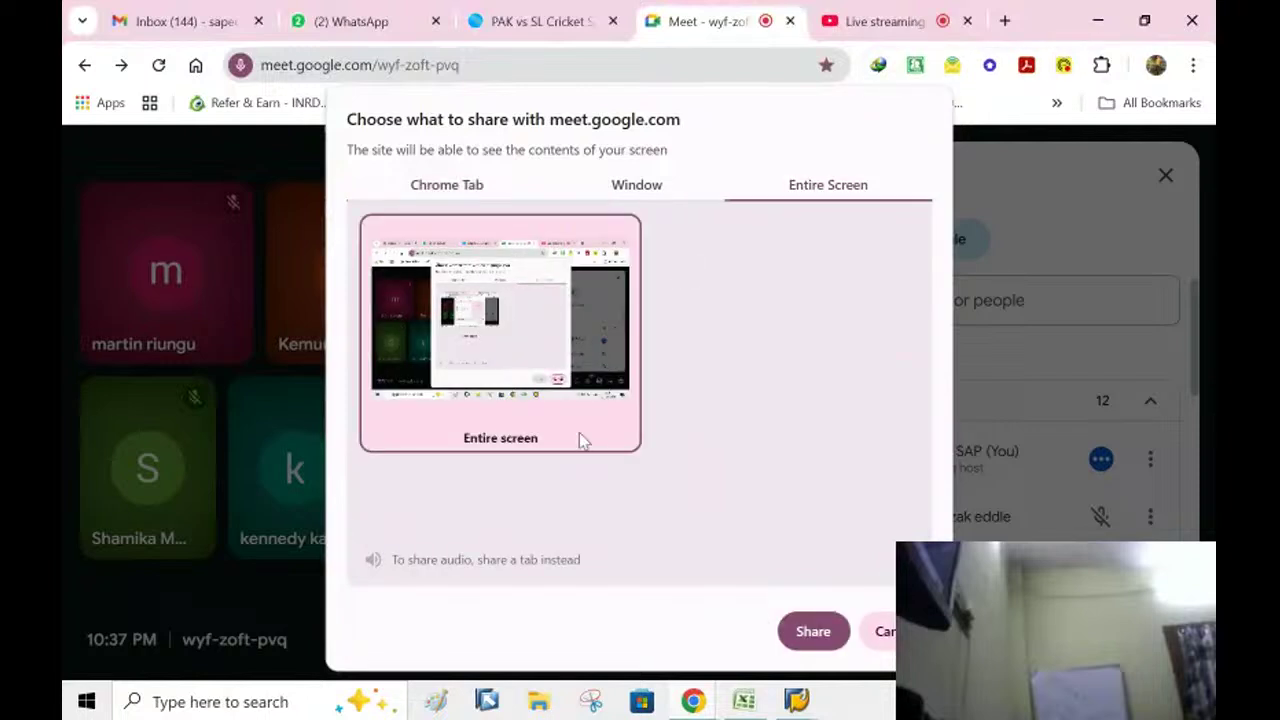
click(805, 638)
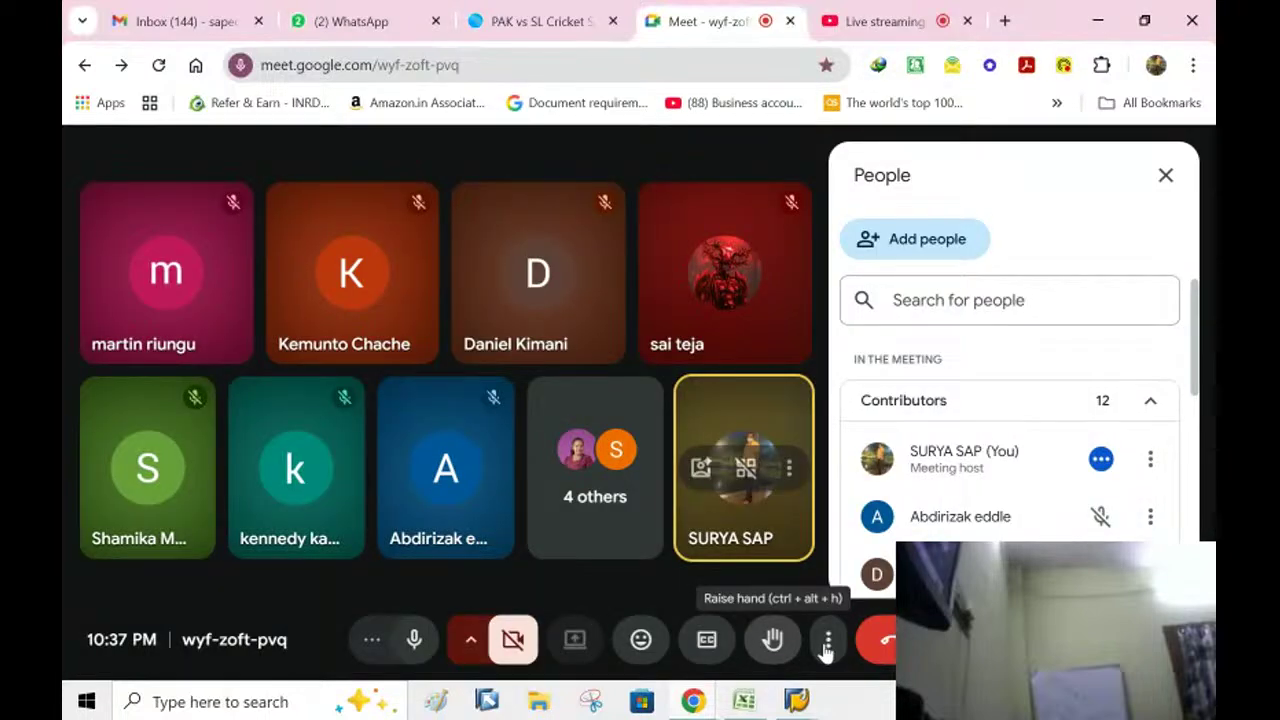
click(838, 27)
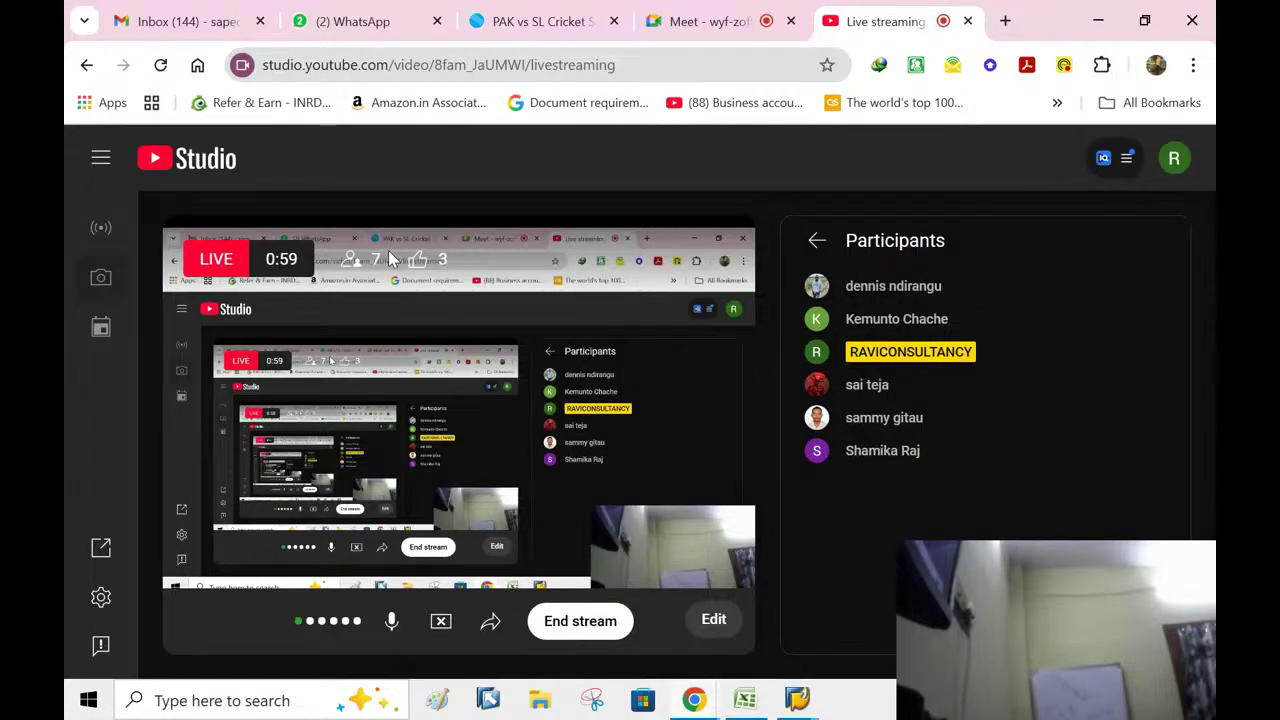
Minimize the browser and close the workbook 01. SAP AR ENDUSER WORK ON 1000 ES without saving its changes.
click(1100, 22)
click(1199, 18)
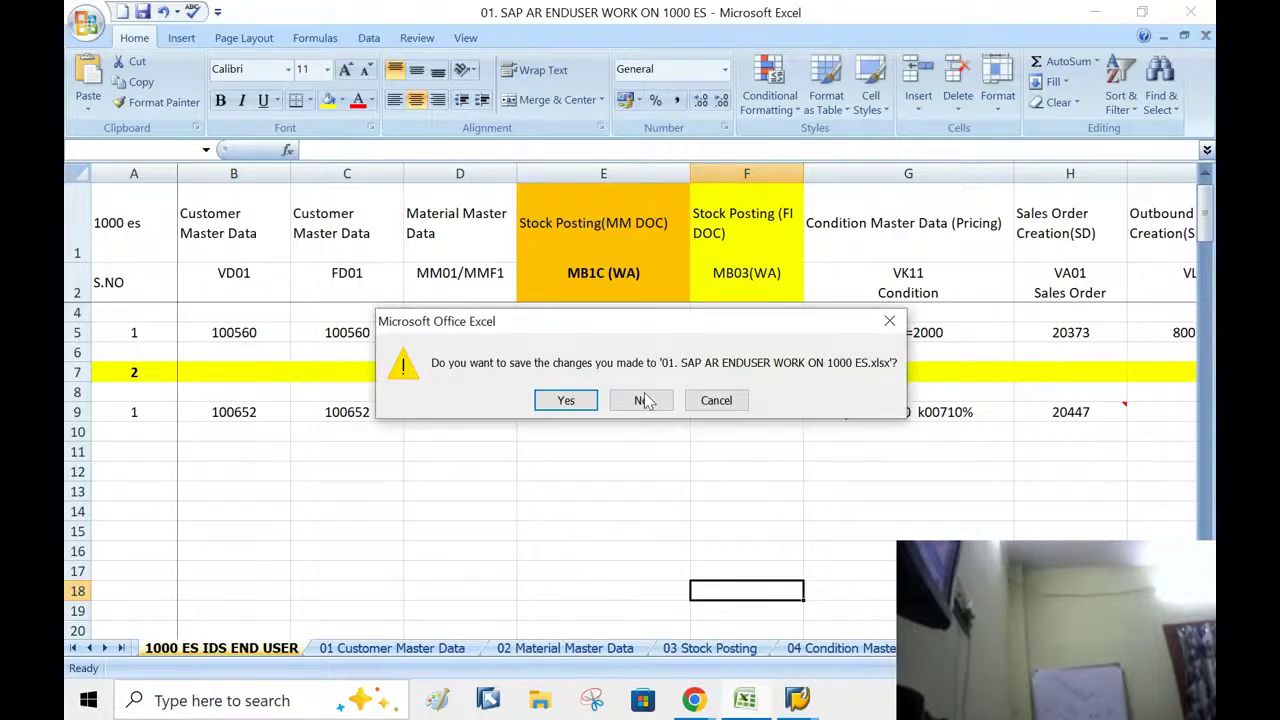
click(644, 400)
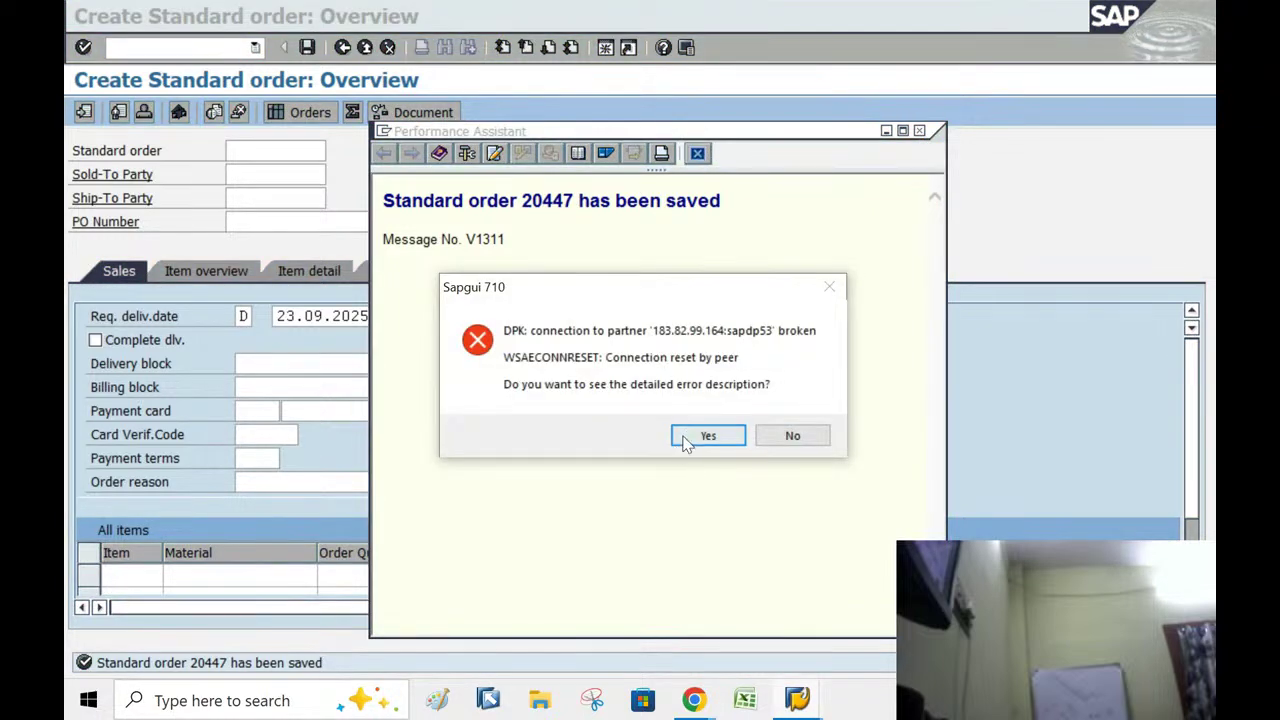
Dismiss the broken-connection error and open the logon screen of the 02. RAVI CONSULTANCY-53 system.
click(700, 436)
click(793, 509)
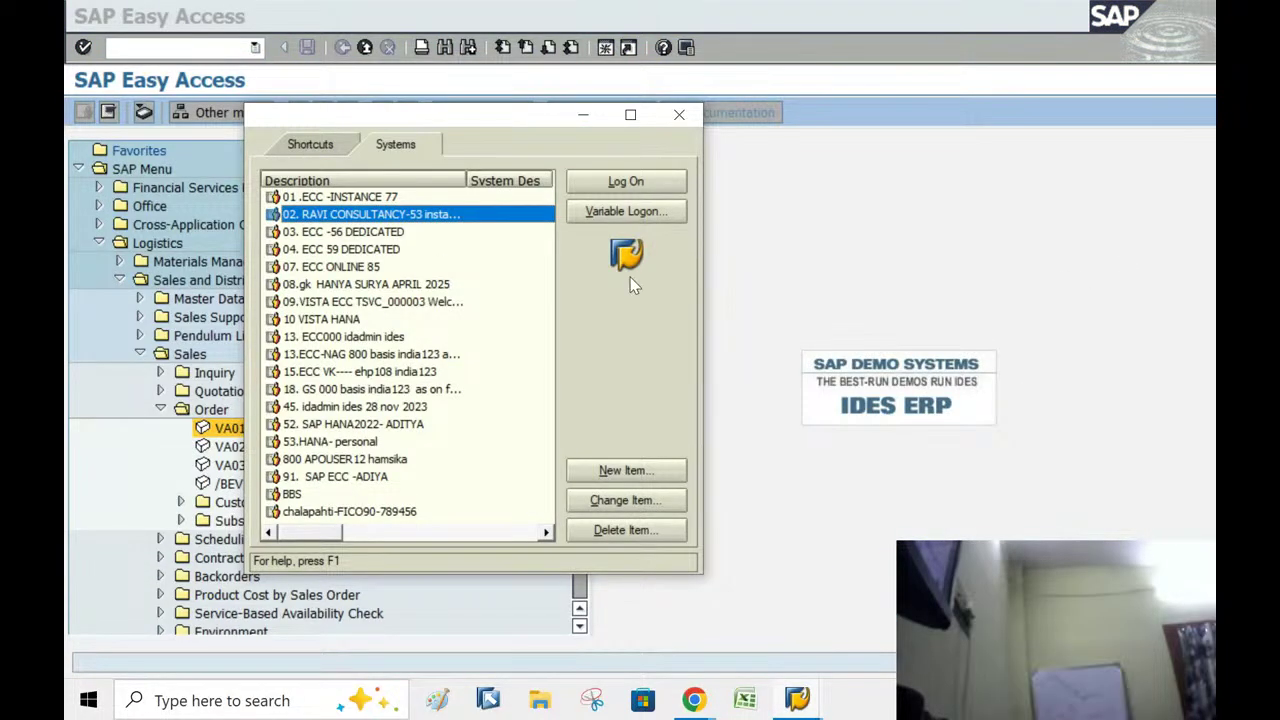
double_click(338, 214)
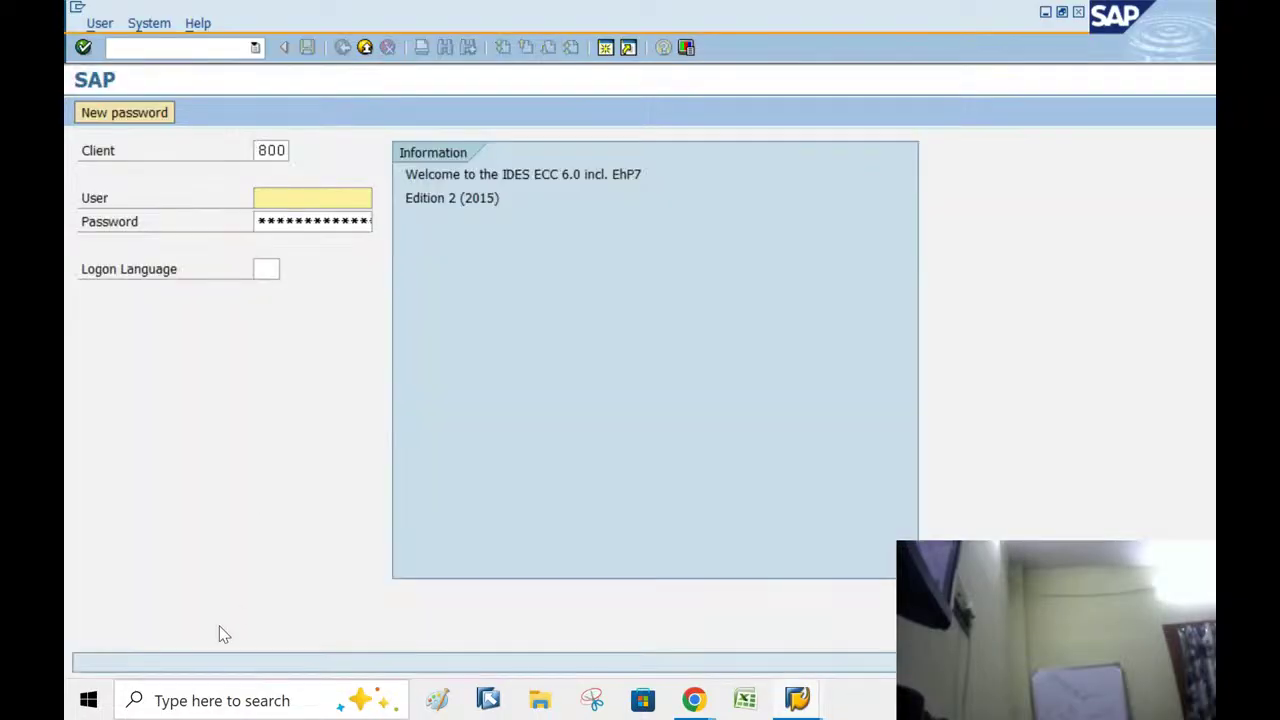
Log on to SAP client 800 as USER75 with the account password.
text(USE)
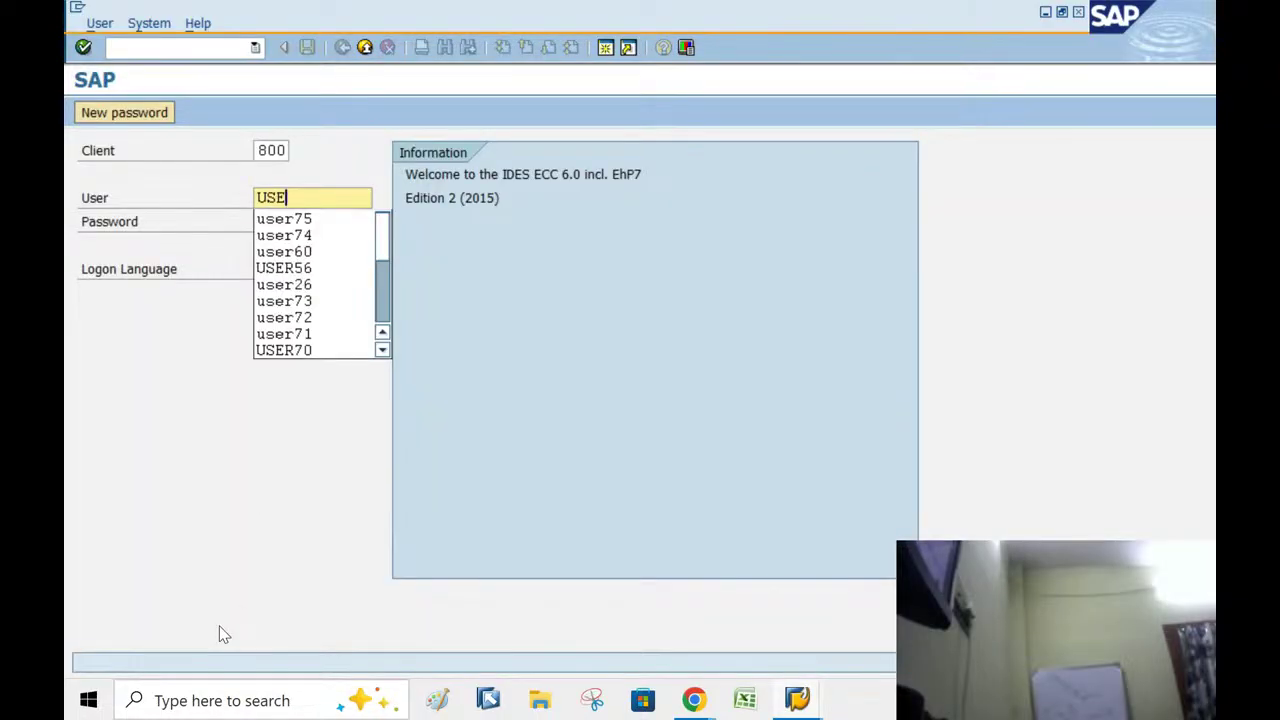
text(R75)
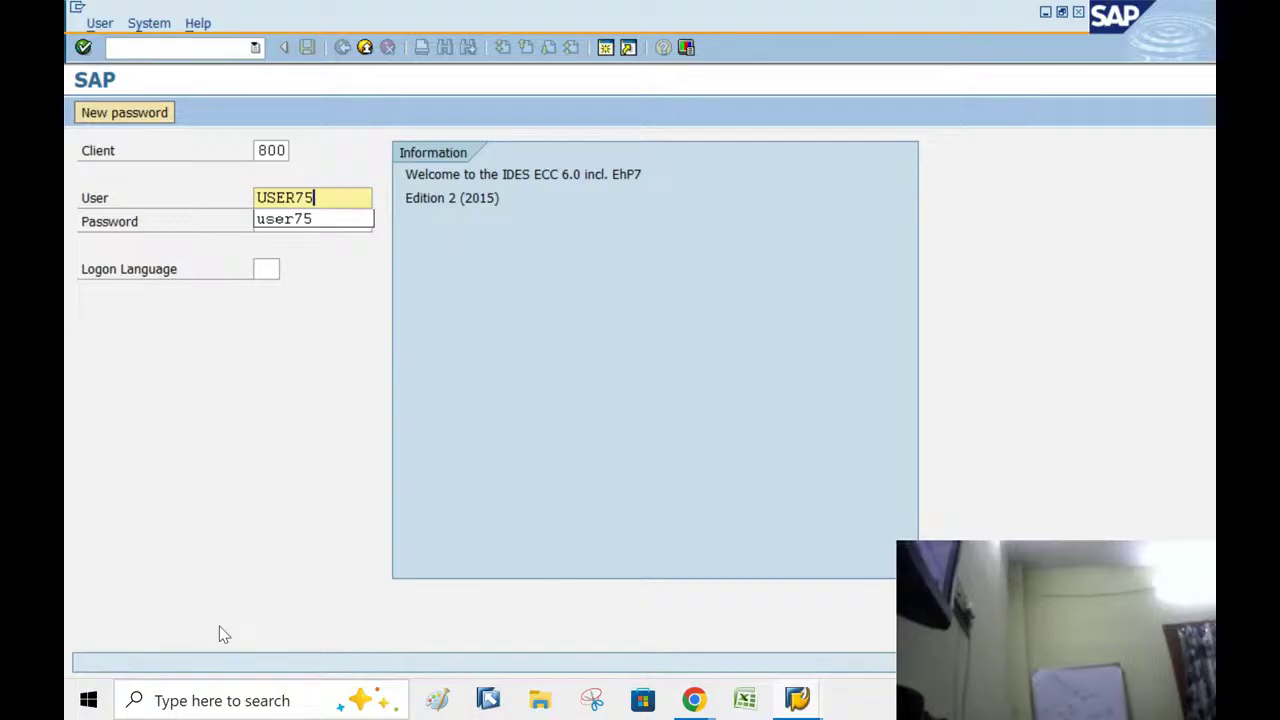
key(Tab)
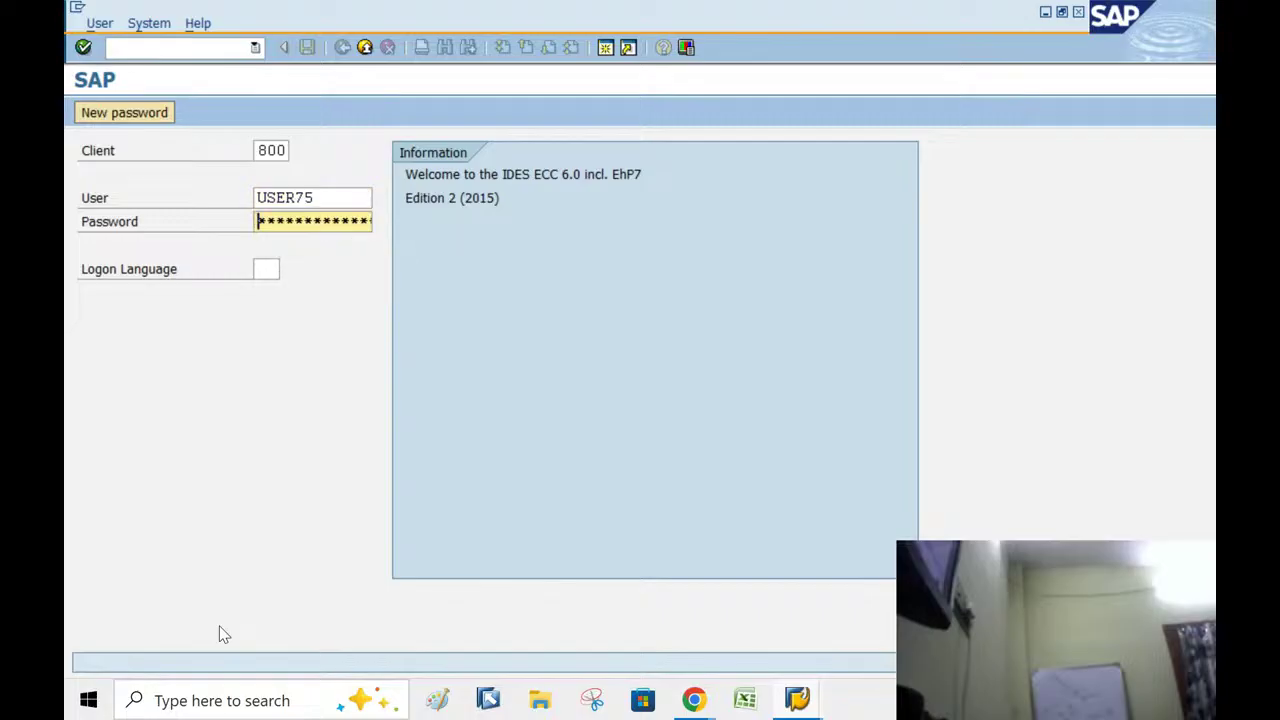
text(*********)
key(Return)
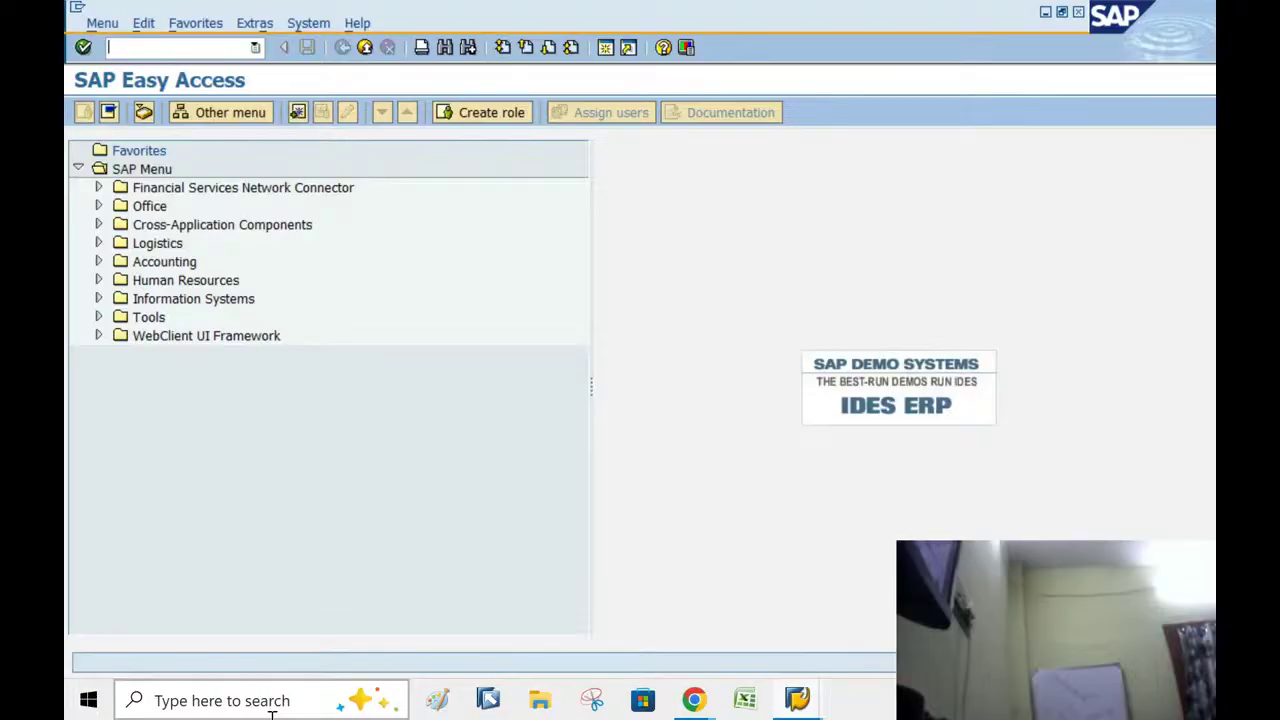
Run transaction spro and display the SAP Reference IMG.
text(spro)
key(Return)
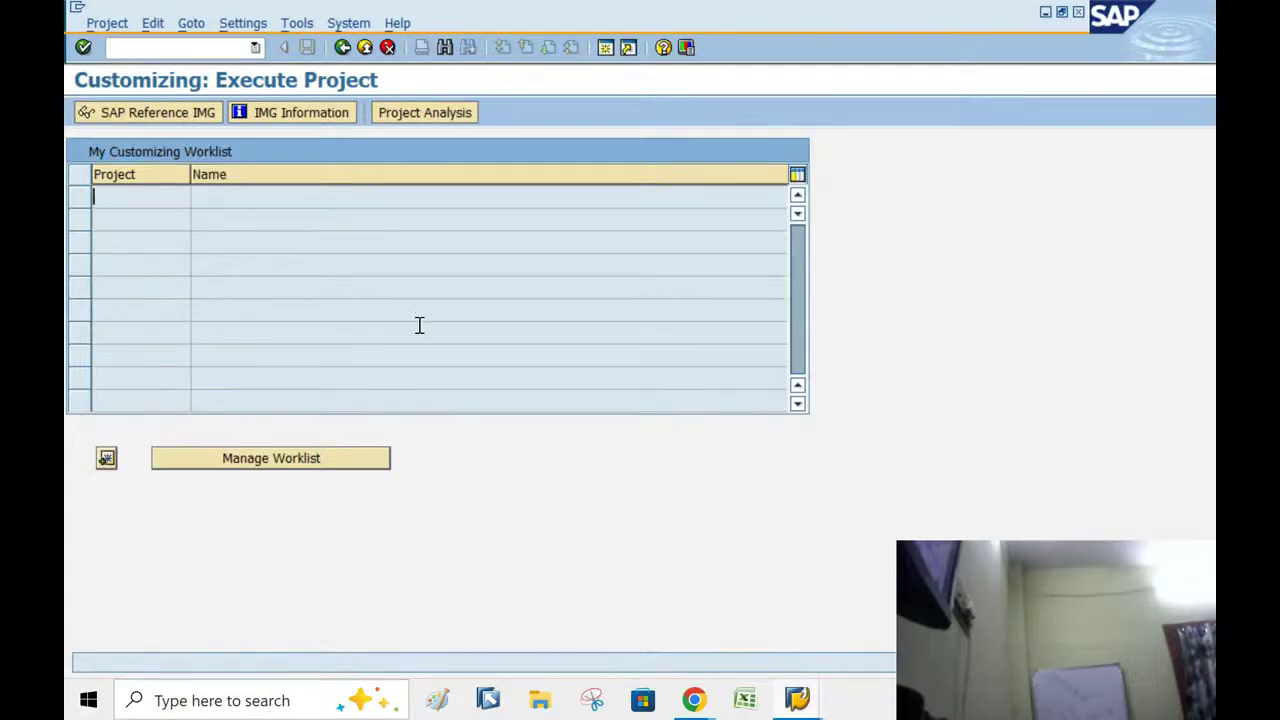
click(157, 113)
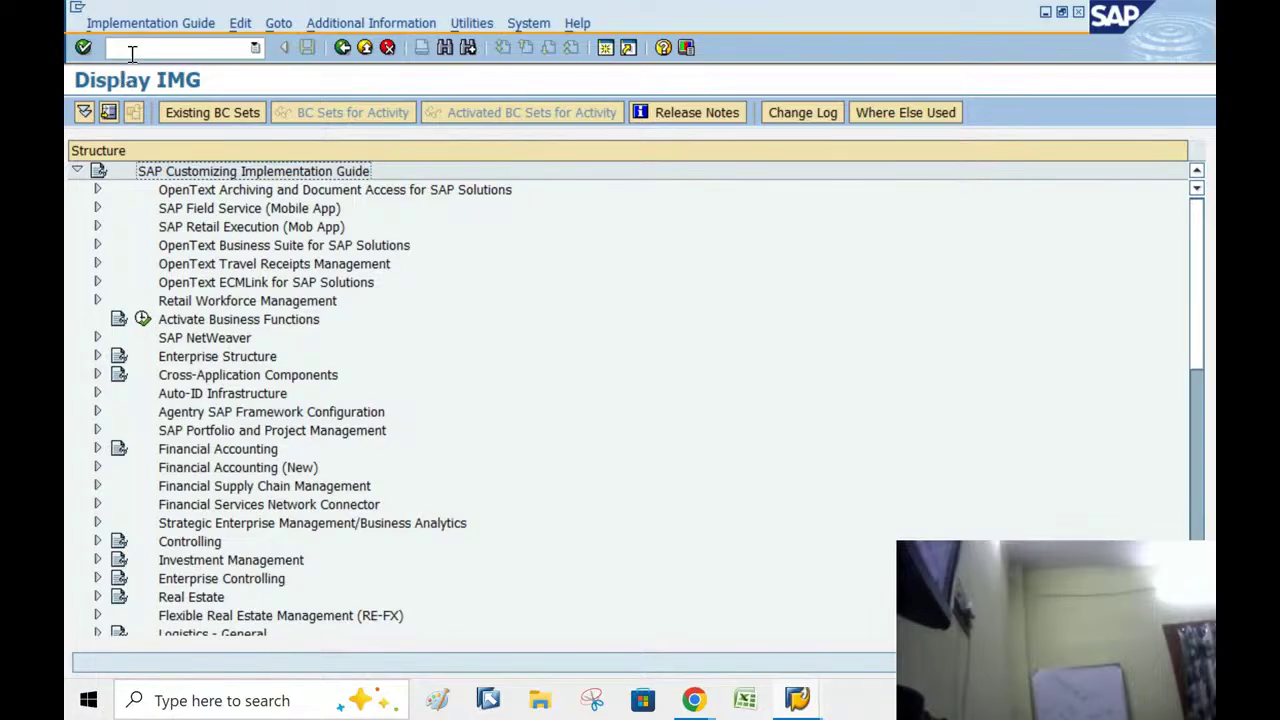
Expand Financial Accounting, Financial Accounting Global Settings and Tax on Sales/Purchases in the IMG structure.
click(215, 450)
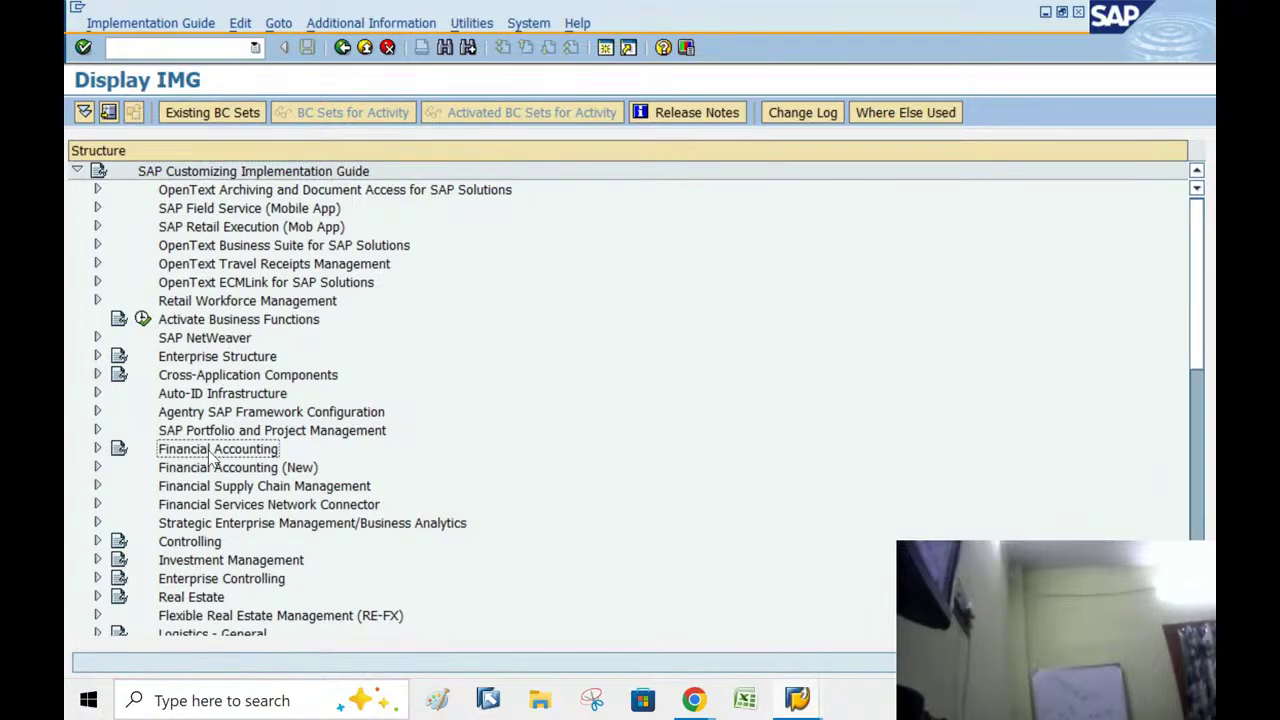
click(98, 450)
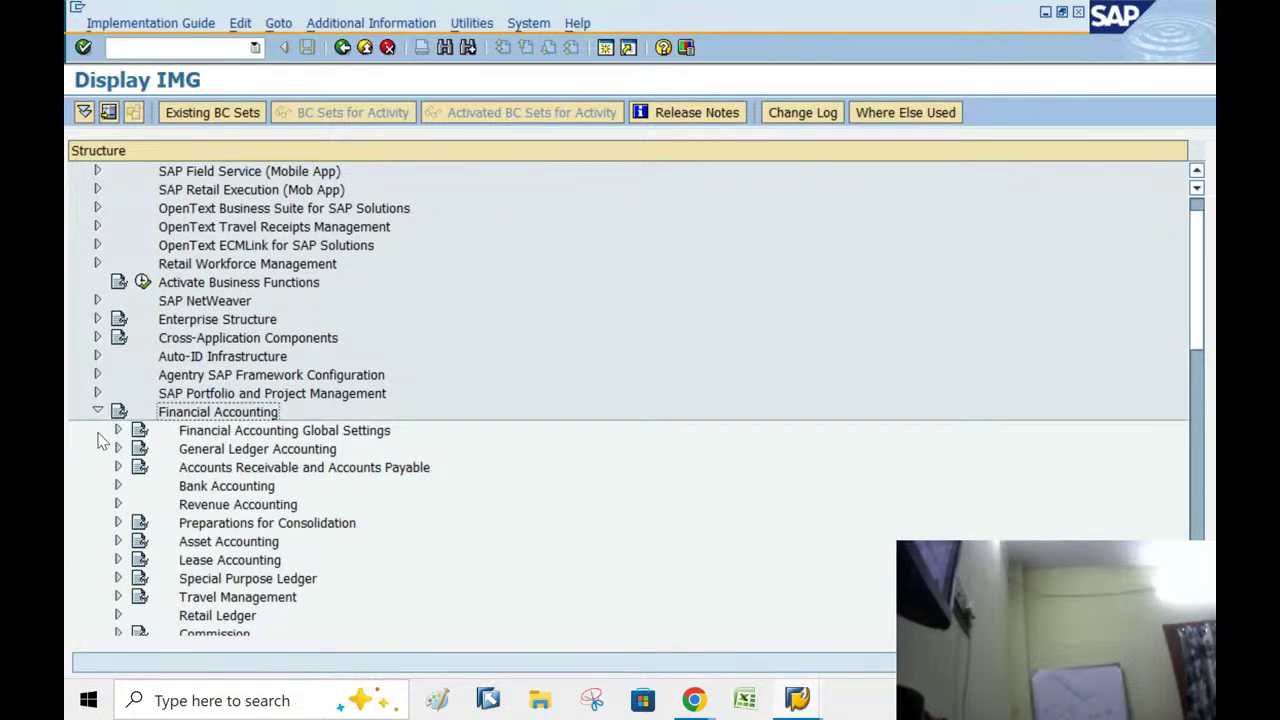
click(118, 431)
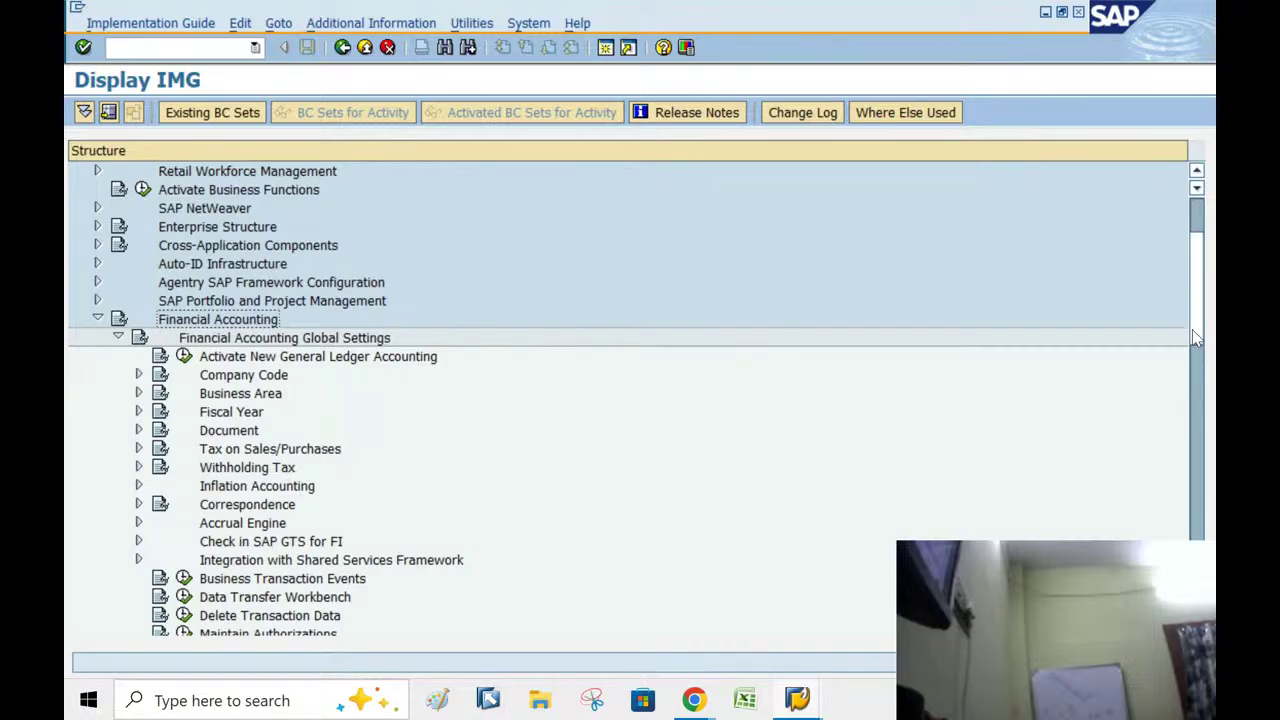
scroll(1197, 358, down, 2)
scroll(1197, 358, down, 1)
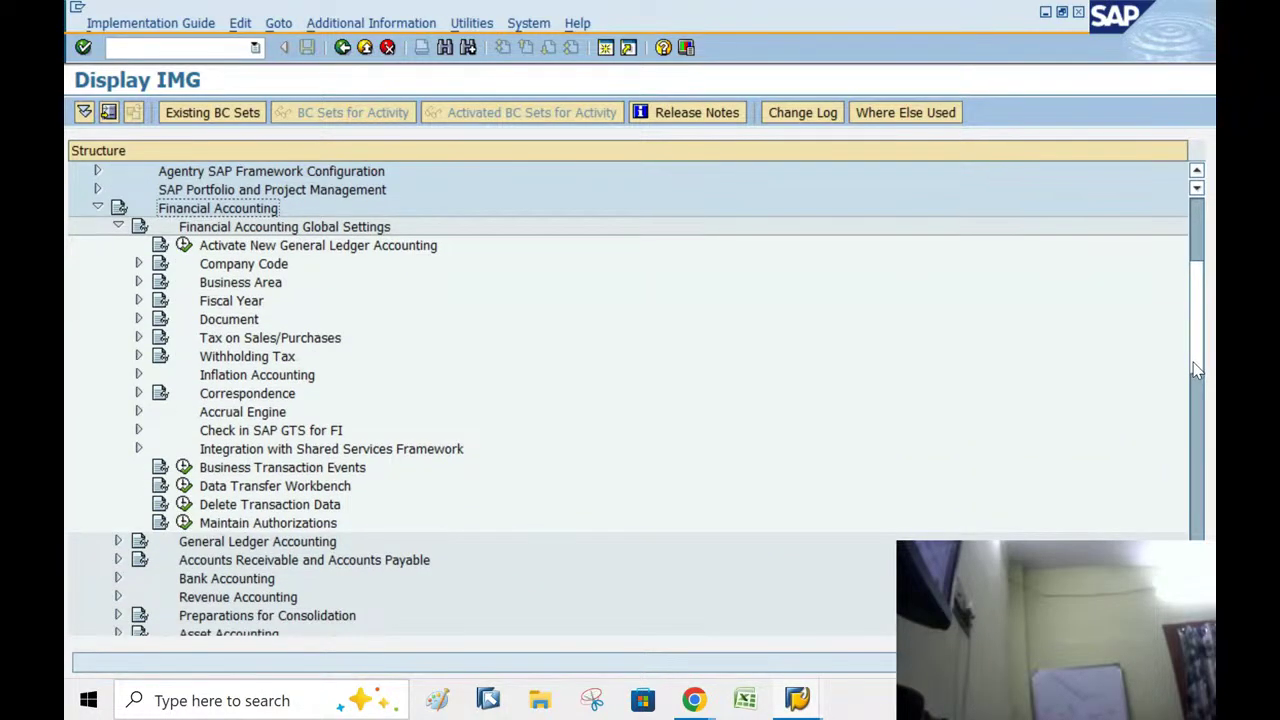
click(139, 338)
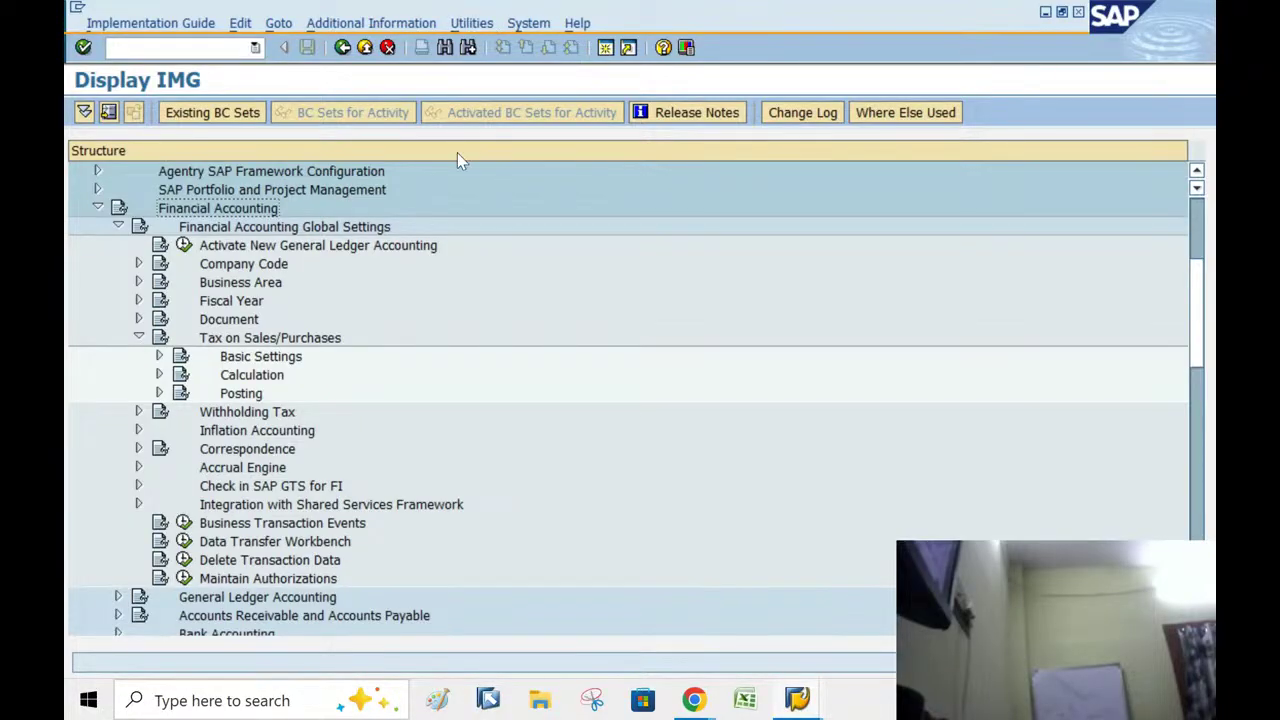
Examine the Basic Settings, Calculation and Posting nodes of Tax on Sales/Purchases within Financial Accounting Global Settings.
click(369, 232)
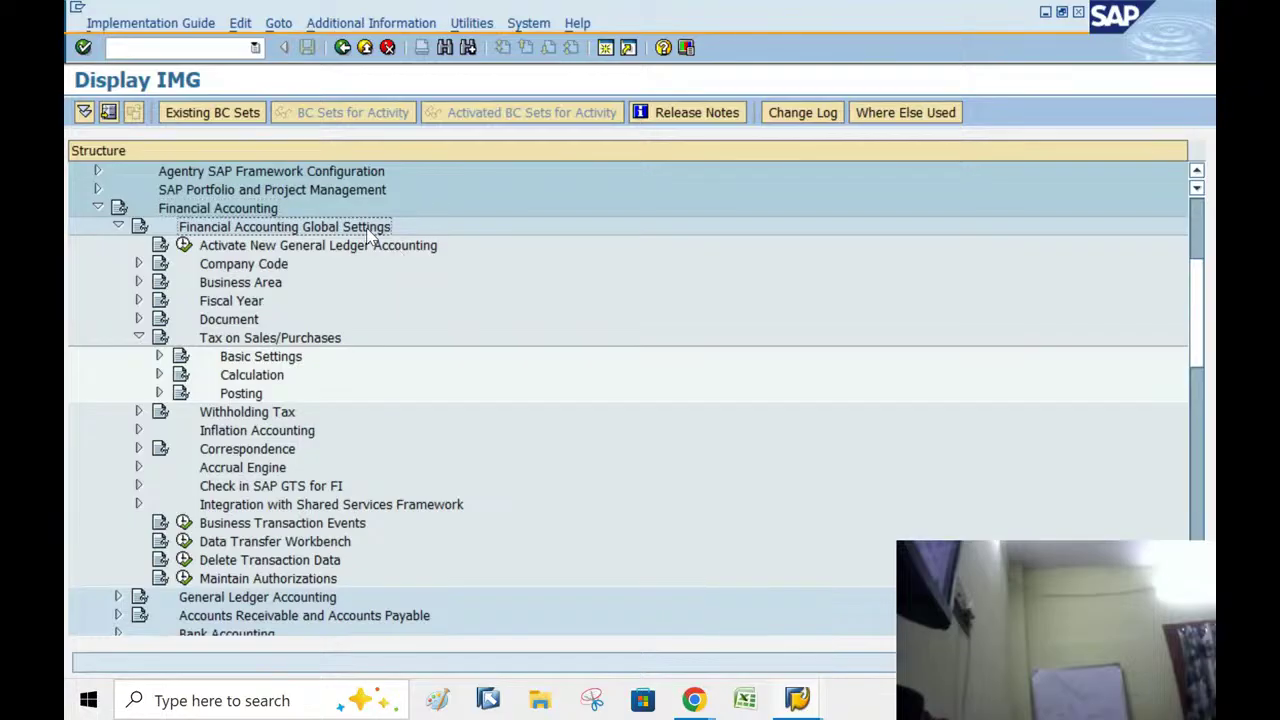
click(260, 340)
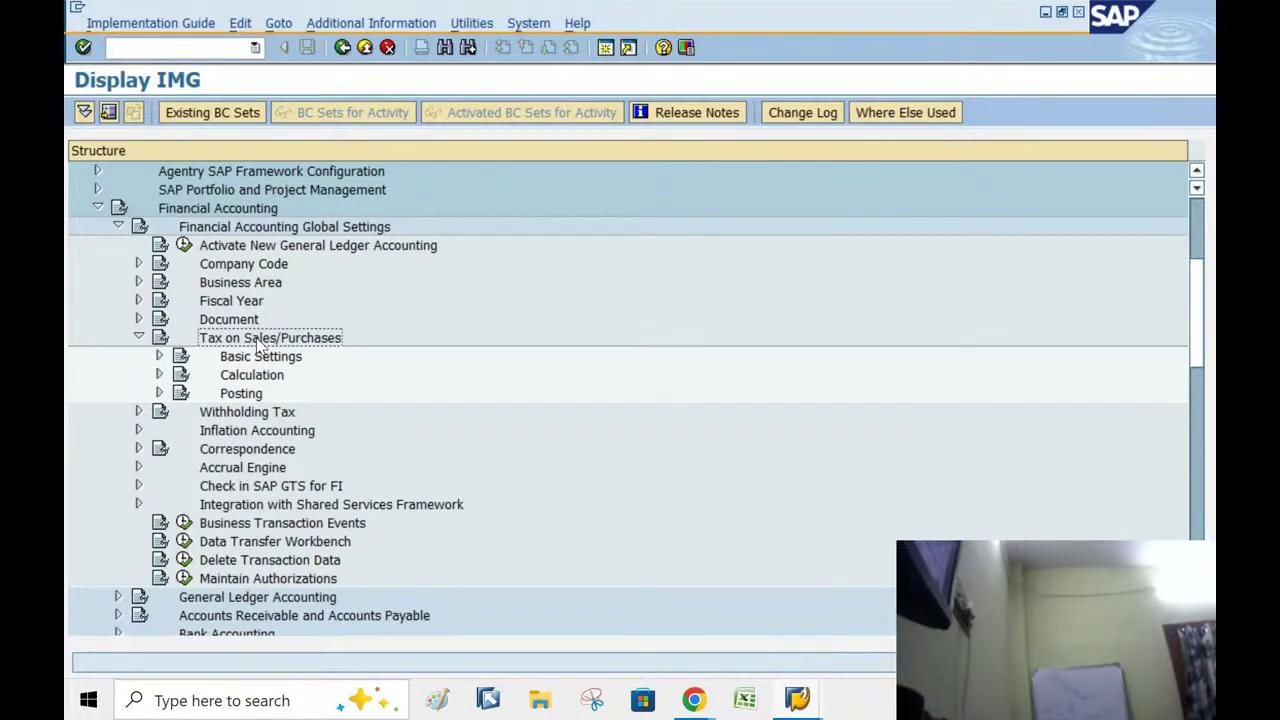
click(263, 376)
click(235, 400)
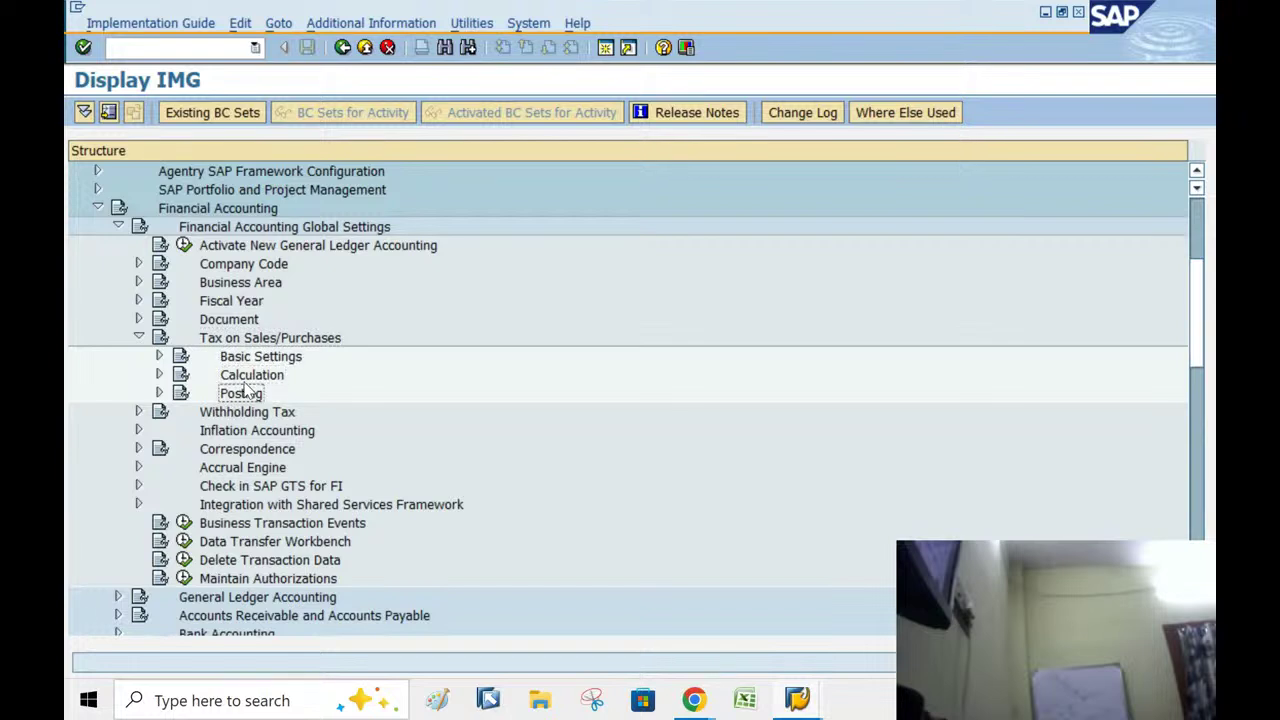
click(262, 360)
click(250, 378)
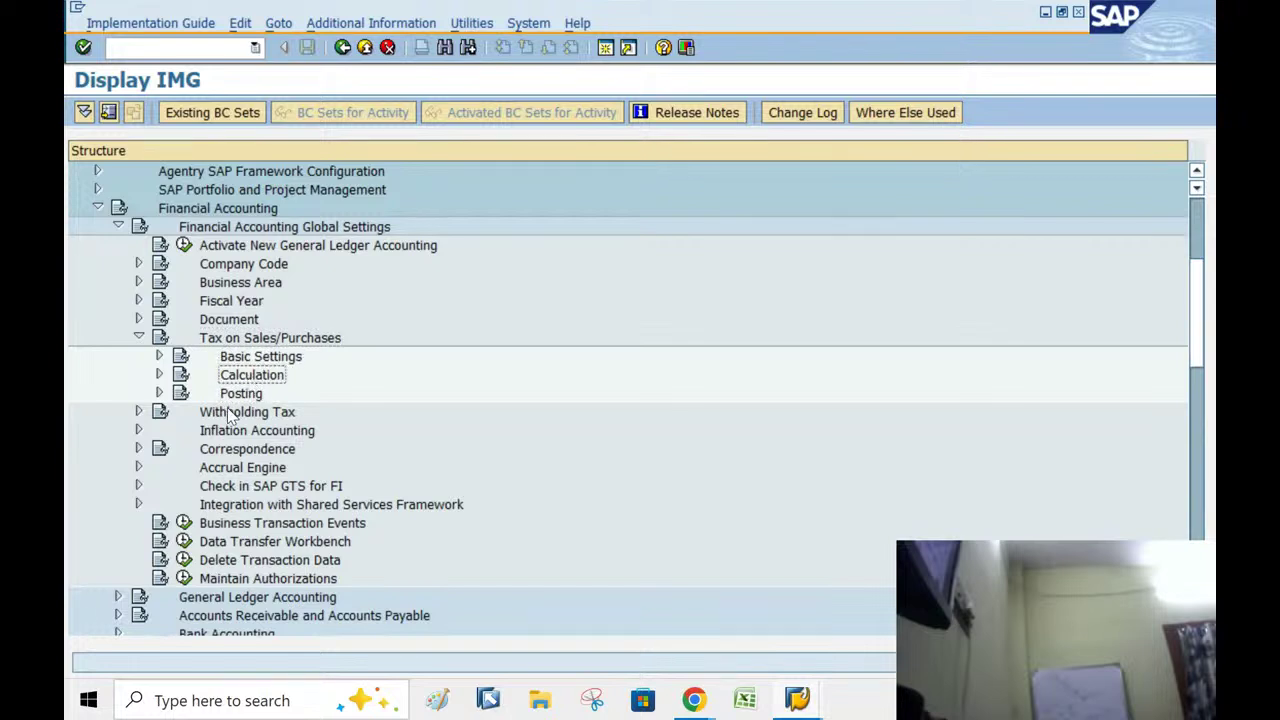
click(240, 396)
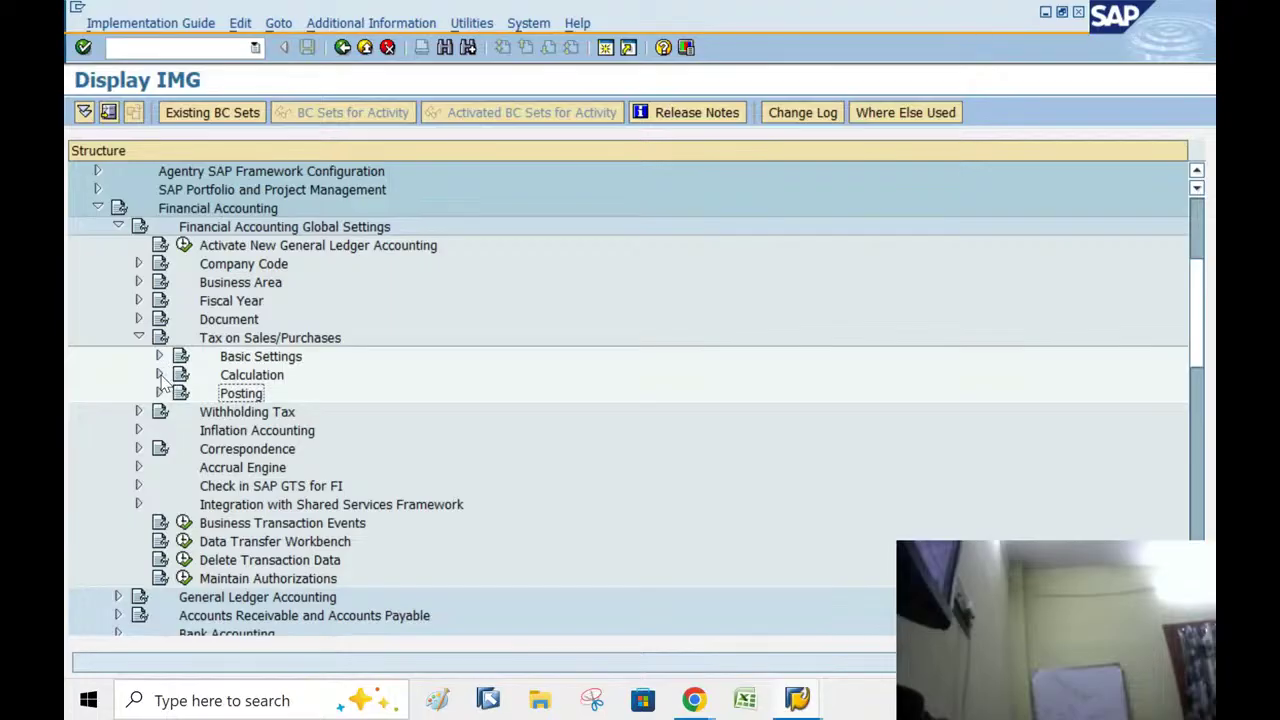
click(641, 715)
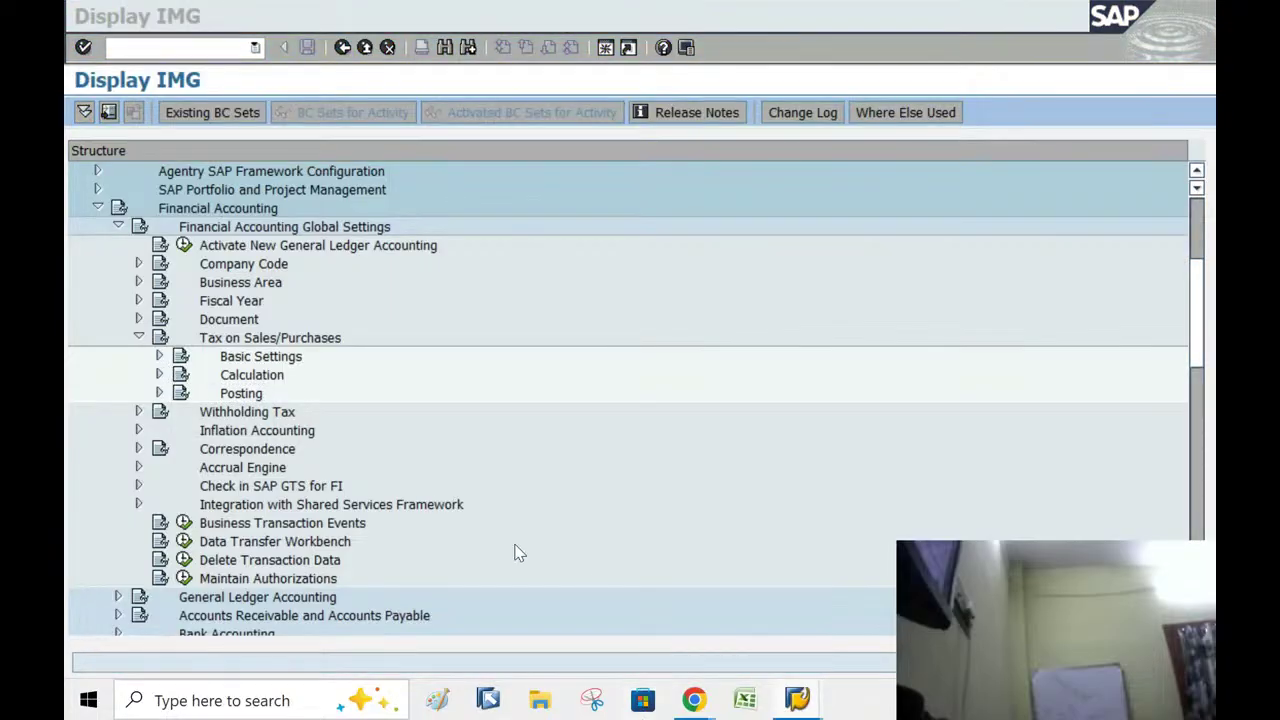
click(265, 377)
click(243, 396)
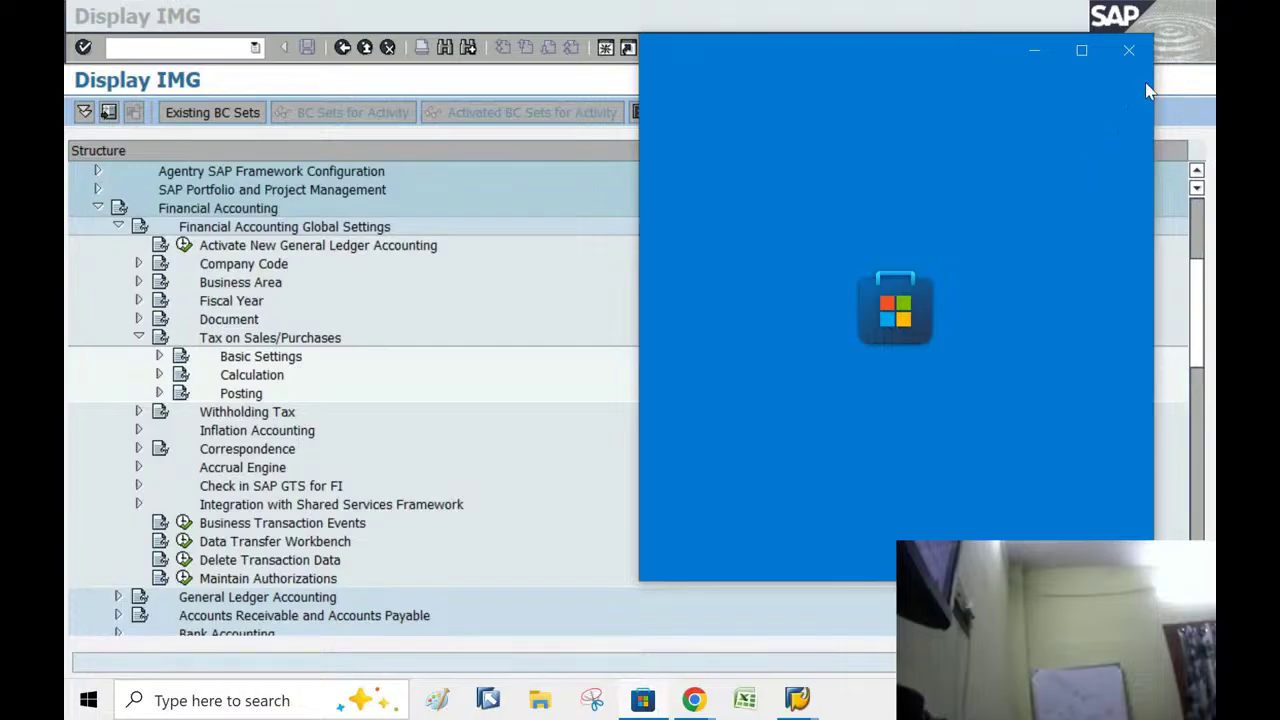
click(1128, 52)
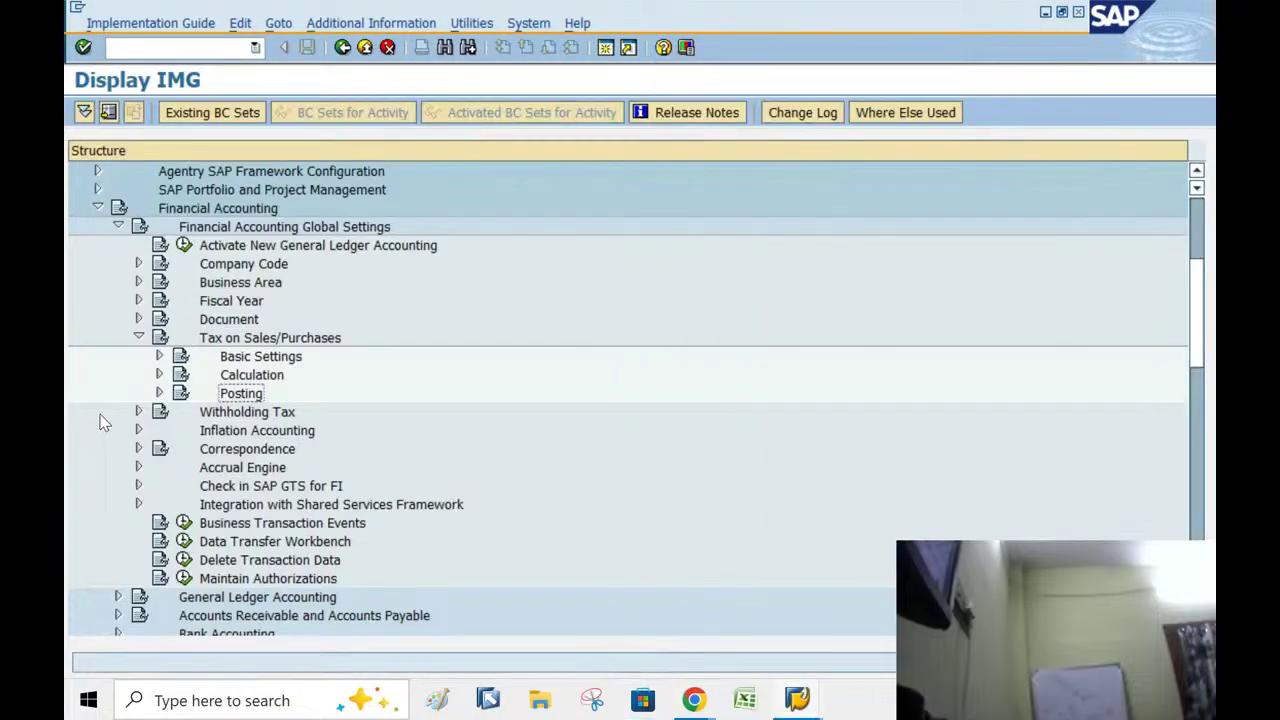
Go over the three Tax on Sales/Purchases nodes again and expand Basic Settings.
click(252, 358)
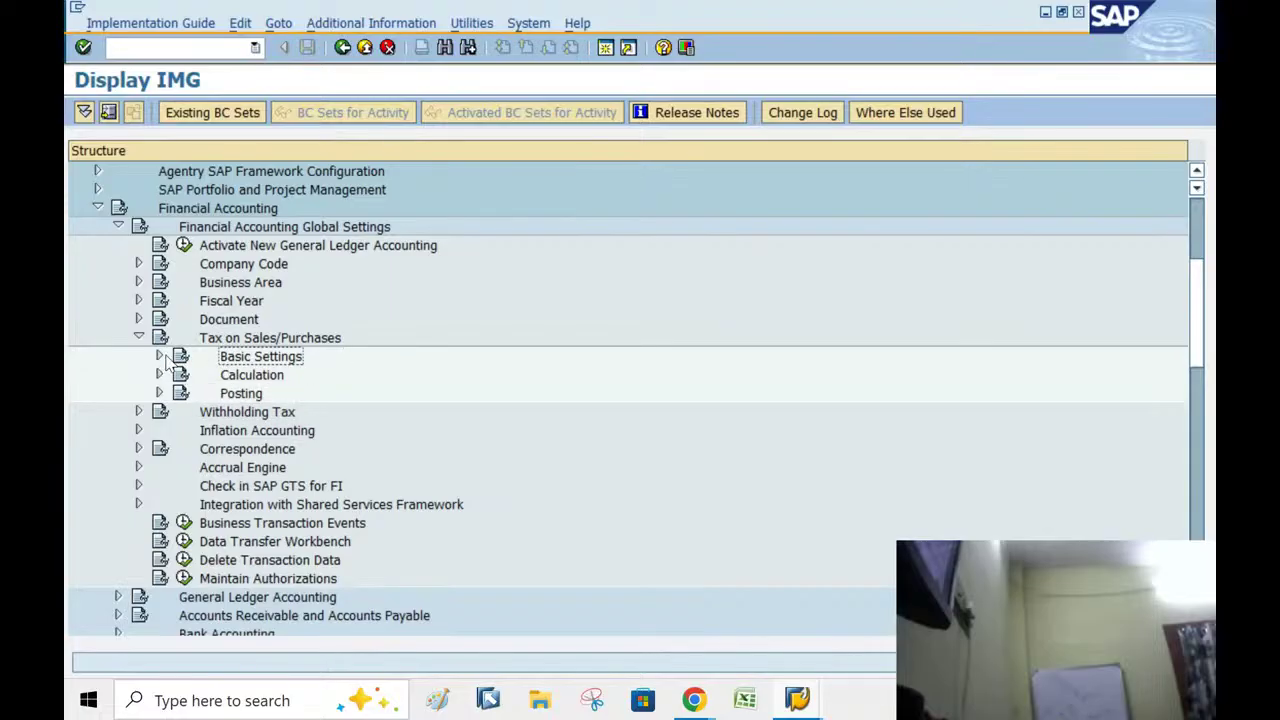
click(236, 377)
click(242, 396)
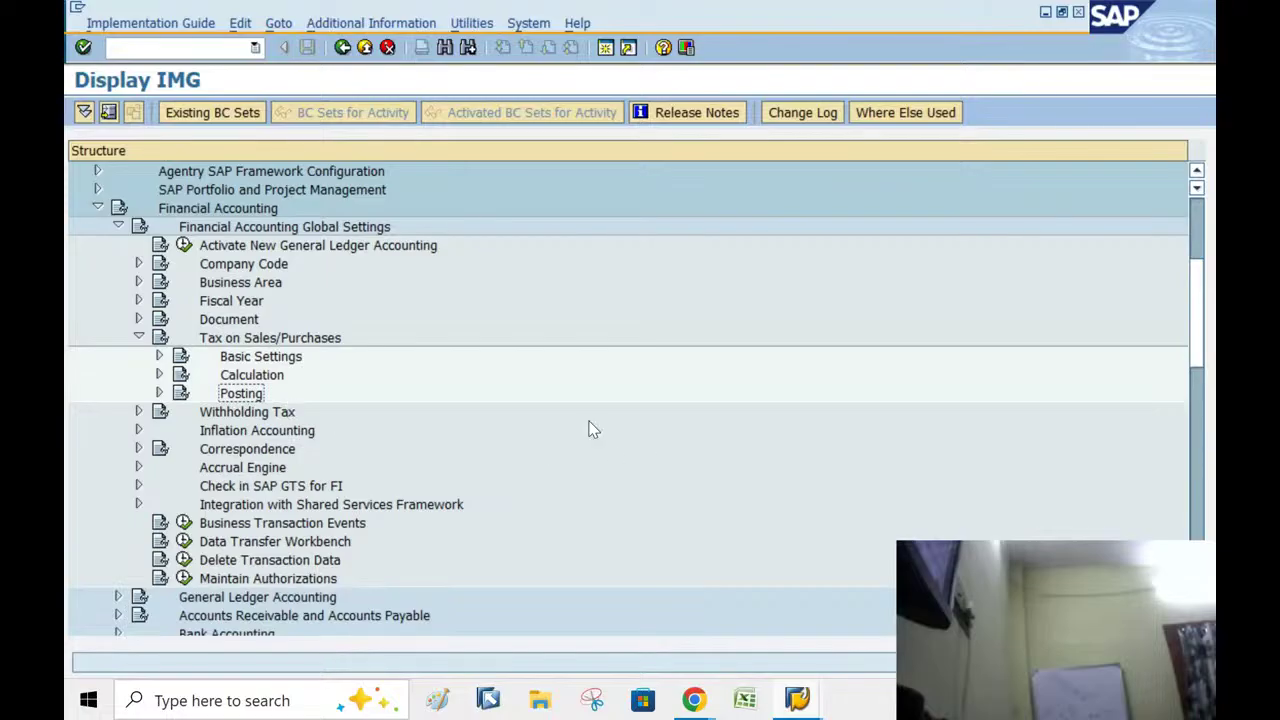
click(159, 357)
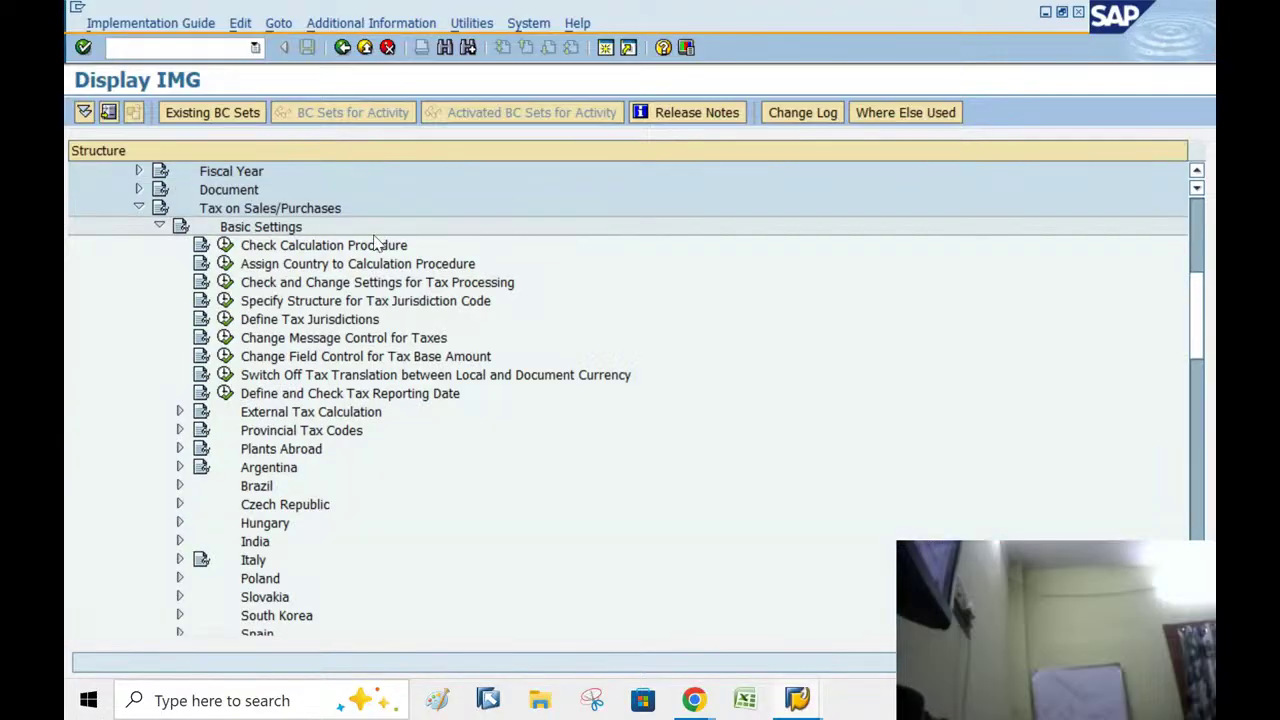
Display the IMG Activity key as additional information for the entries in the IMG structure.
key(Down)
key(Down)
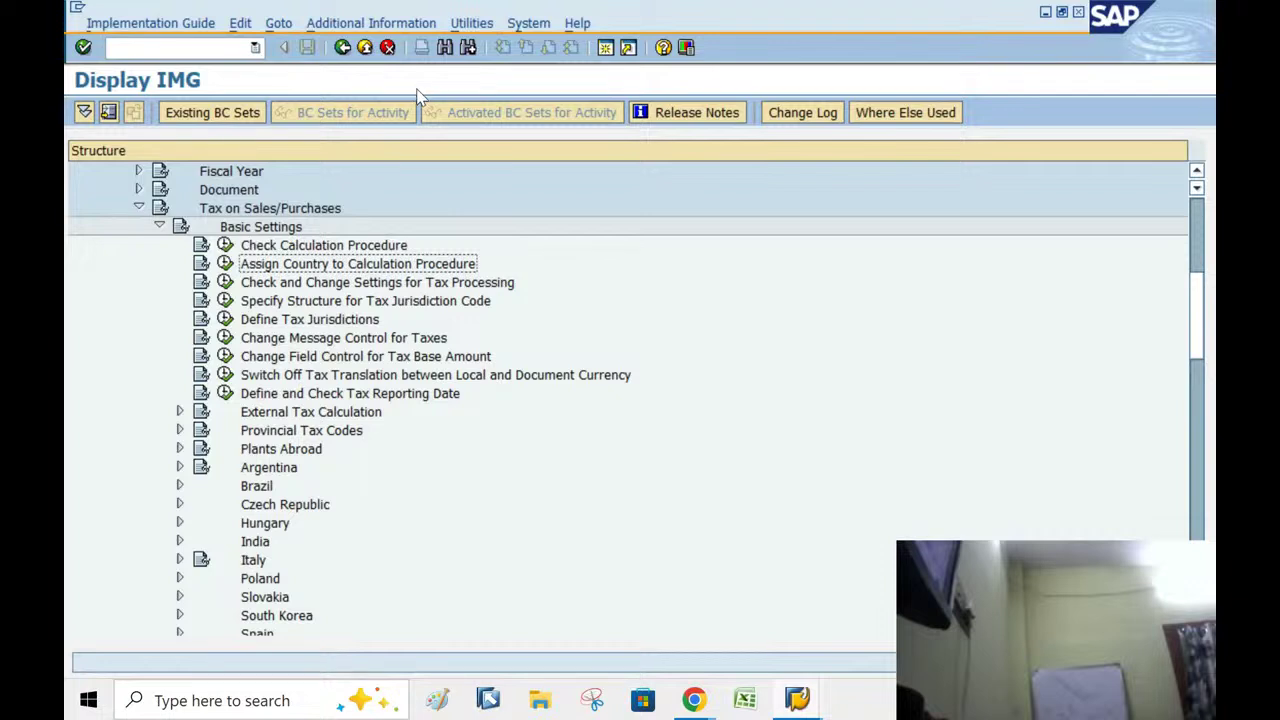
click(367, 24)
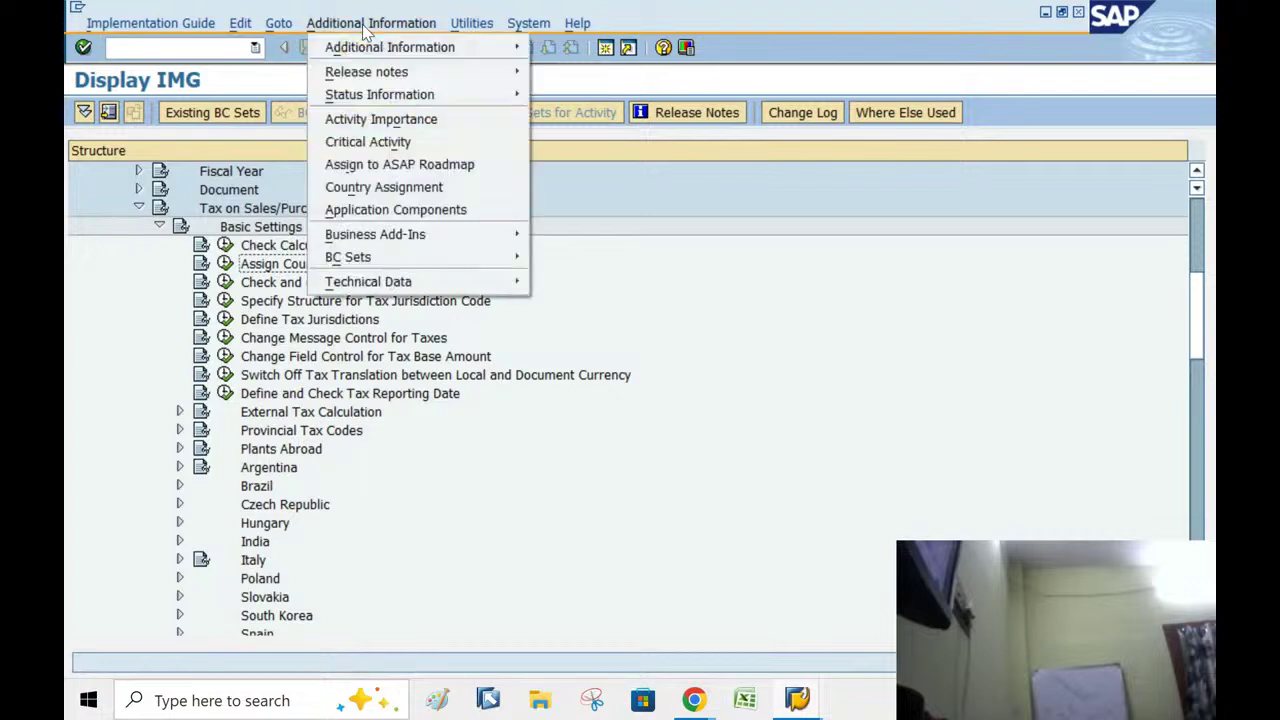
mouse_move(443, 47)
mouse_move(650, 72)
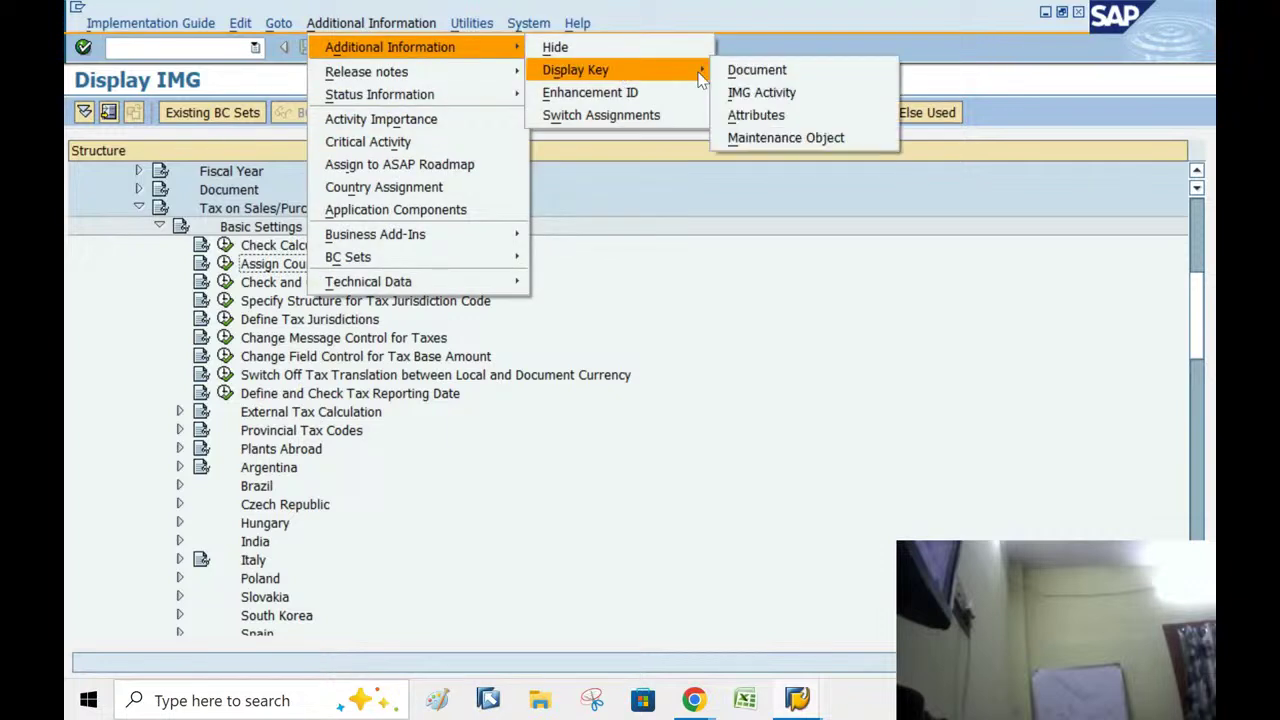
click(775, 92)
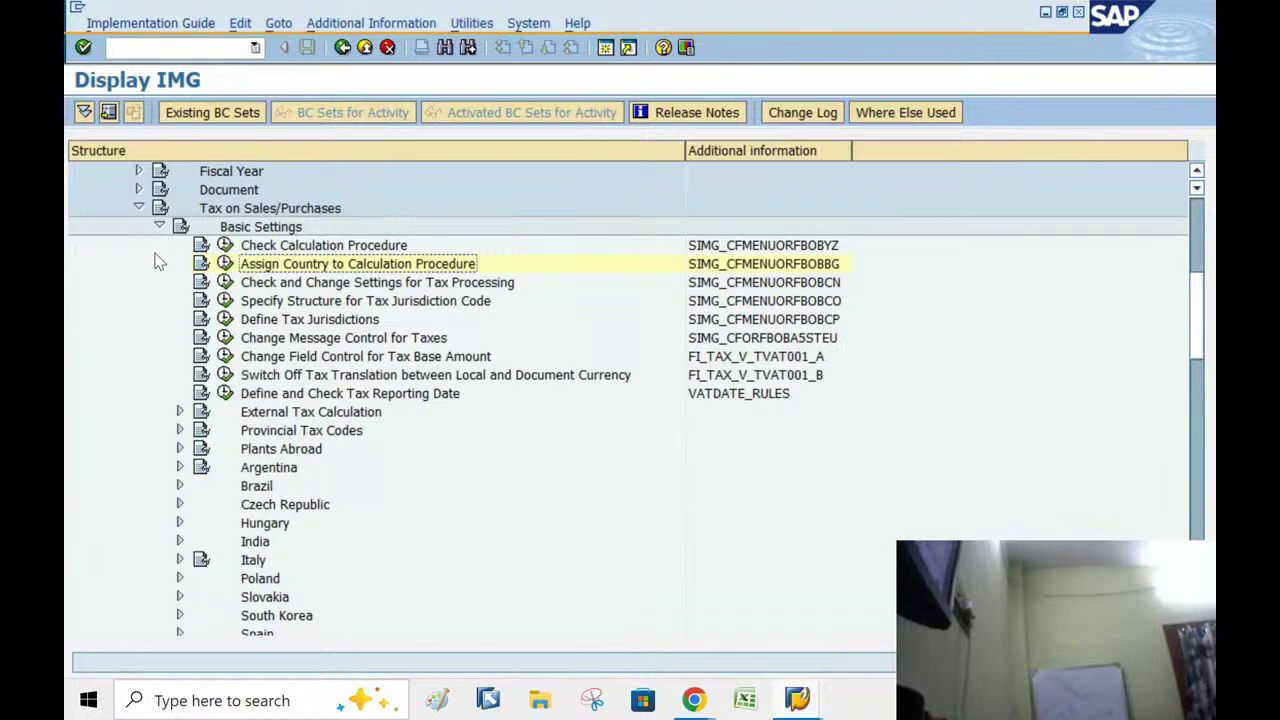
Open Define Procedures under Check Calculation Procedure, and locate and select procedure TAXD.
click(225, 245)
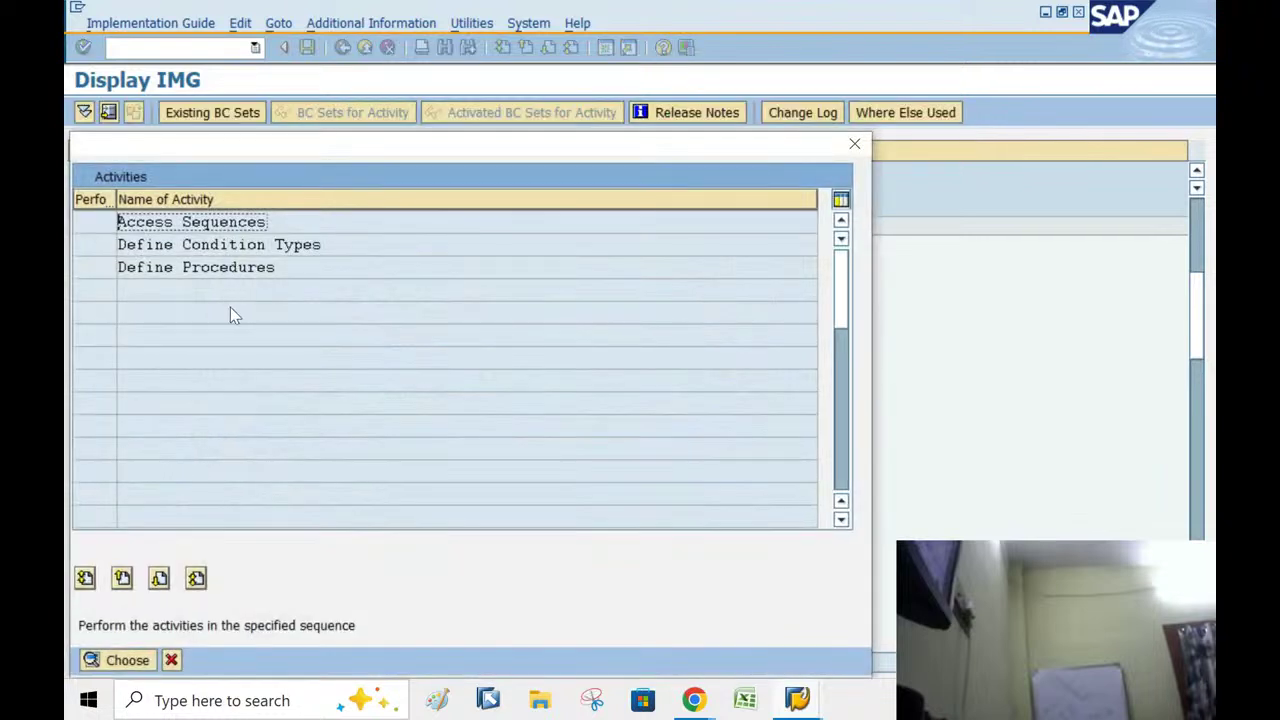
double_click(151, 268)
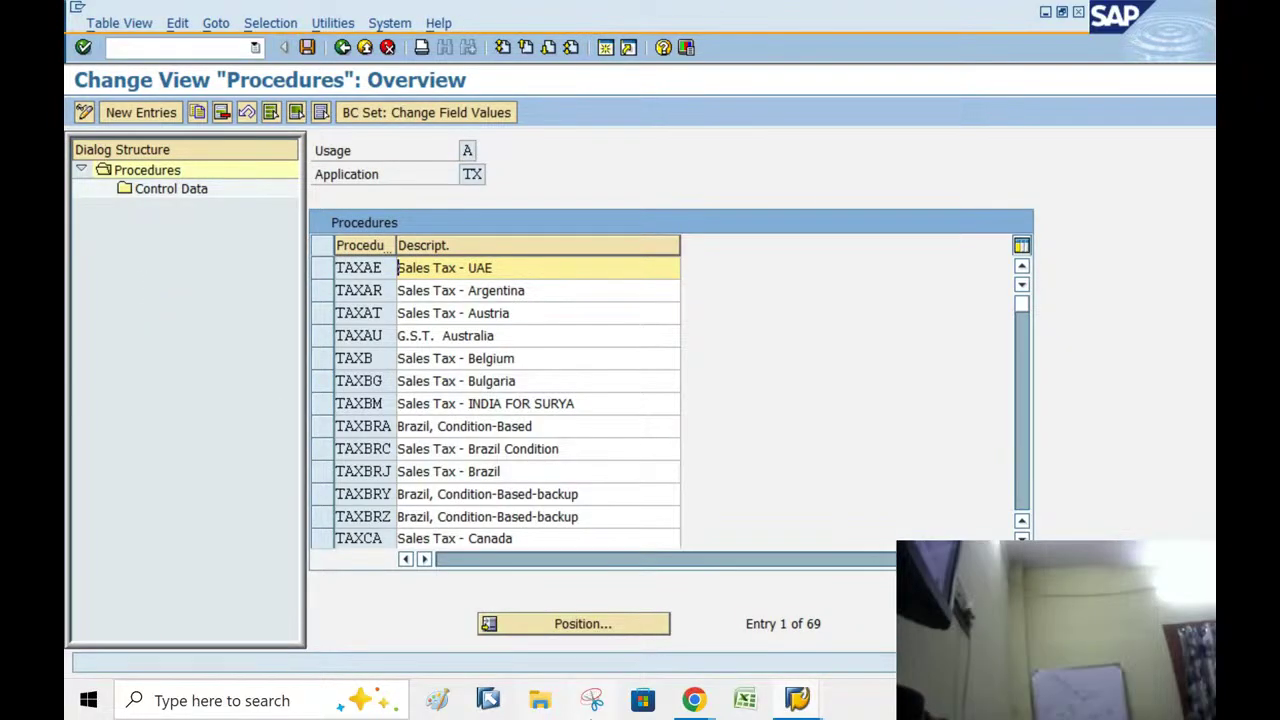
click(575, 628)
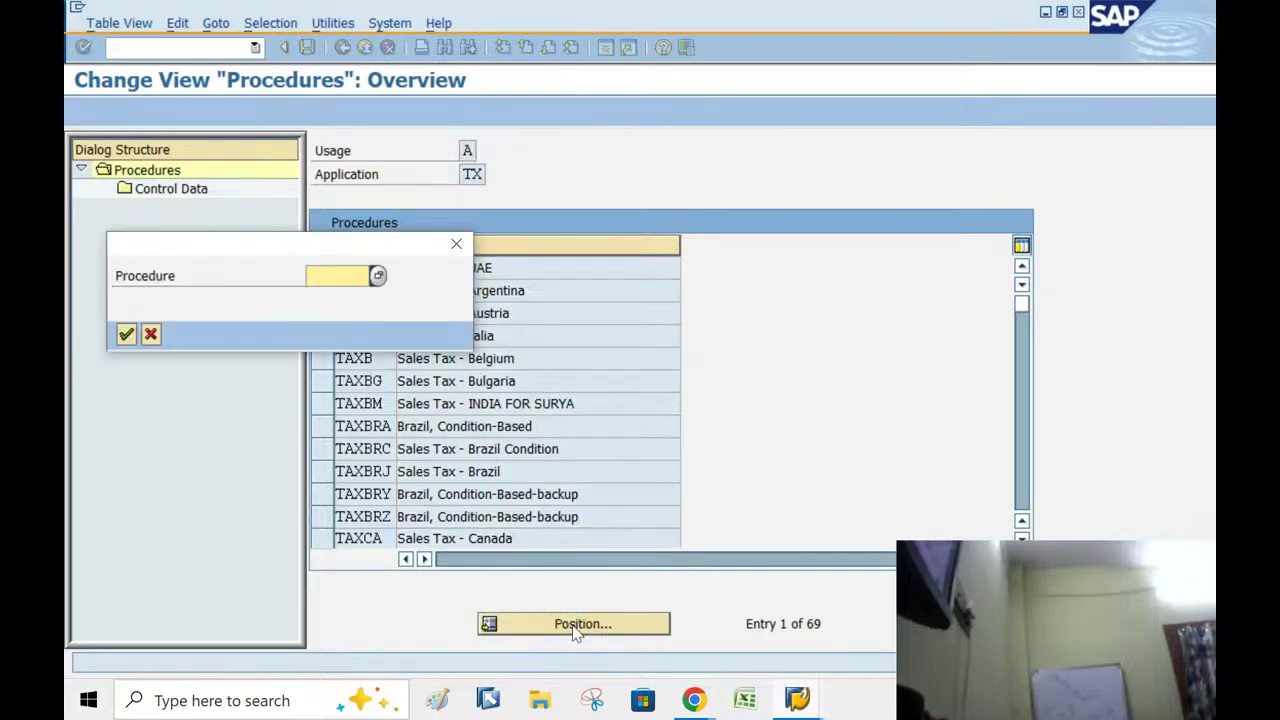
text(r)
key(BackSpace)
text(taxd)
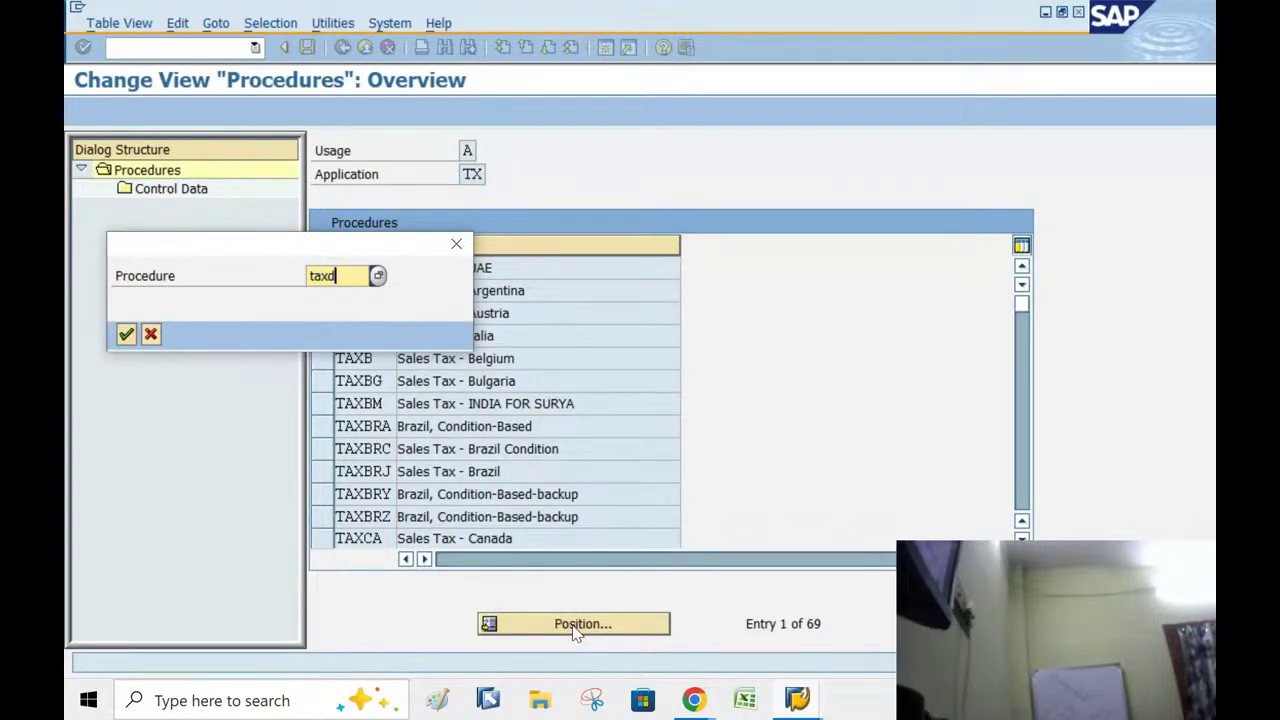
key(Return)
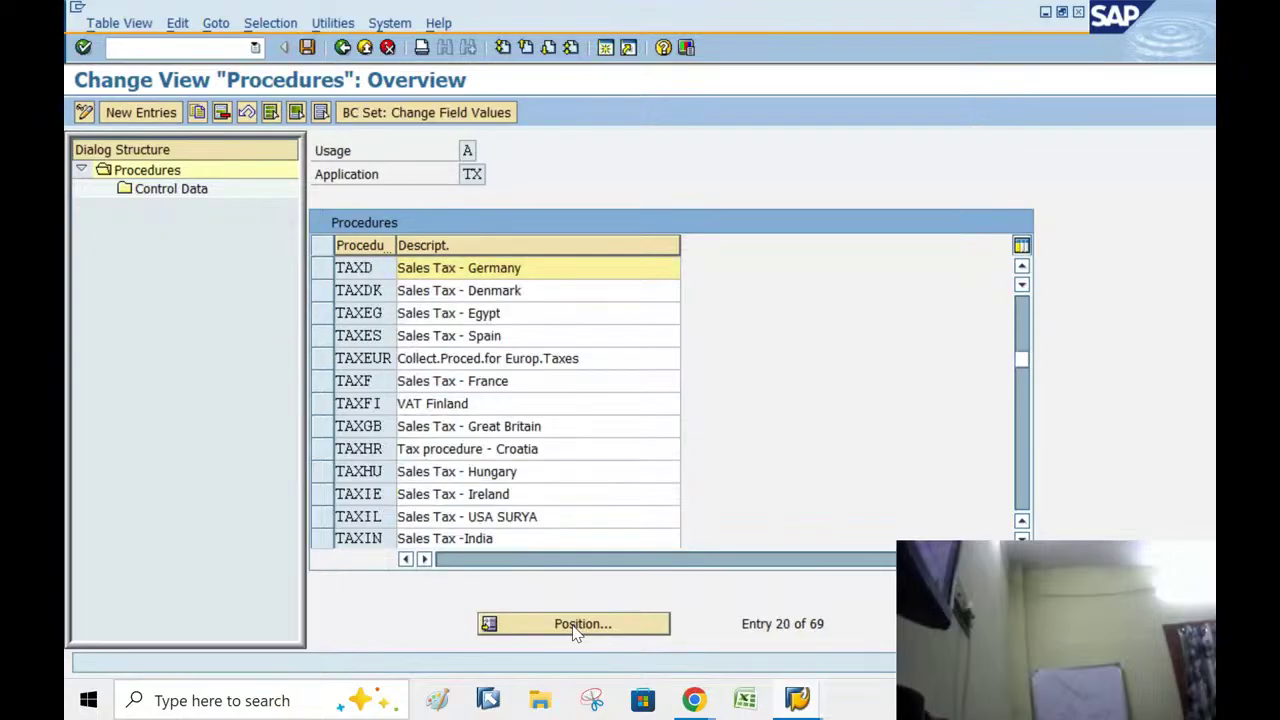
drag(551, 266, 262, 331)
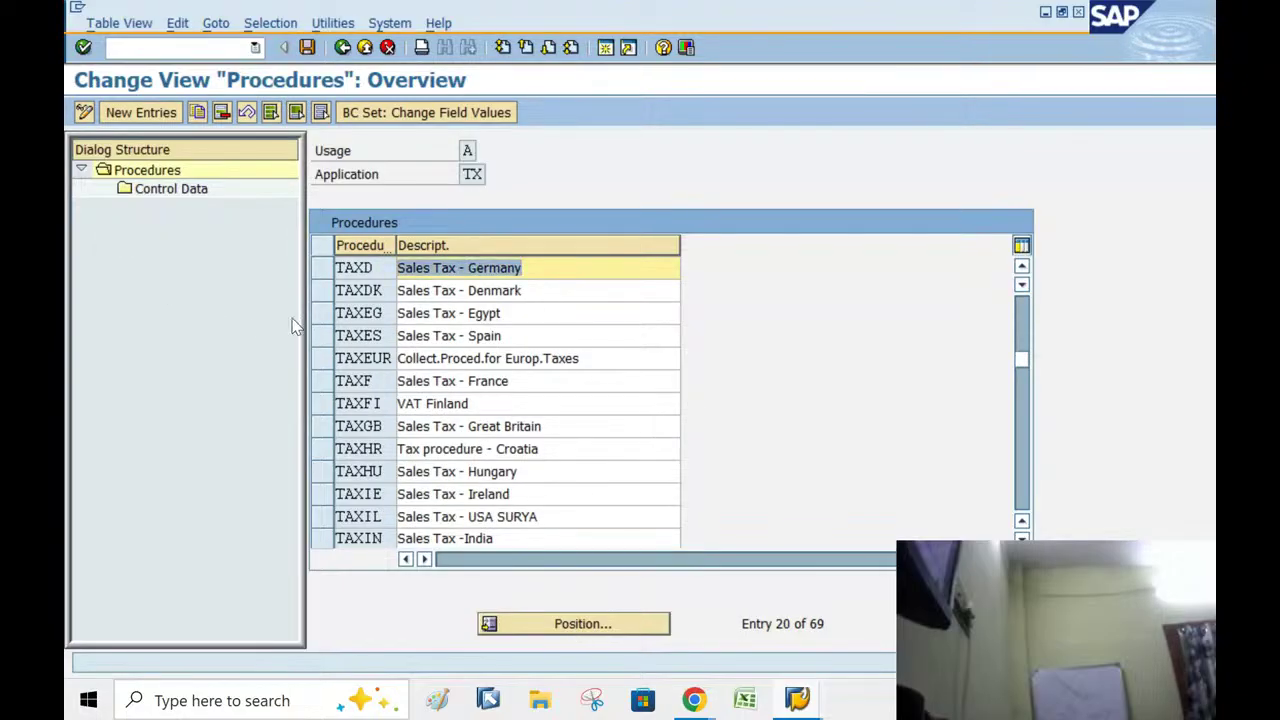
click(322, 270)
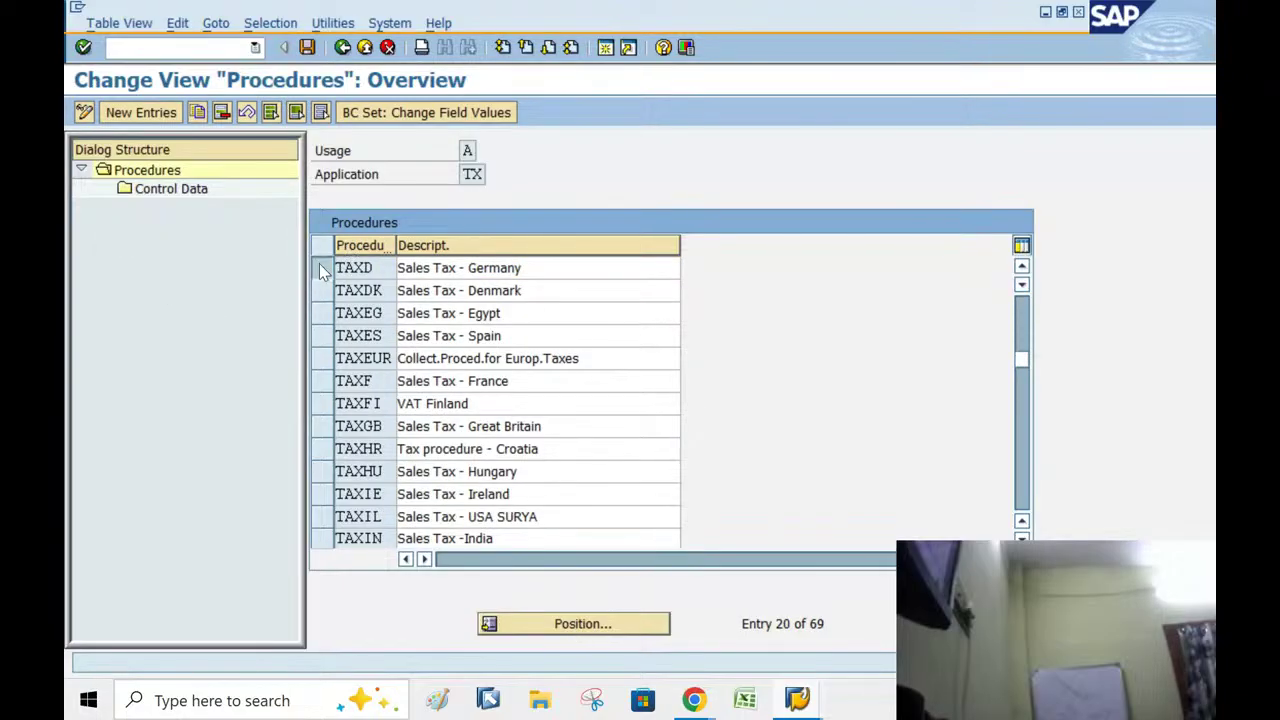
drag(528, 268, 240, 248)
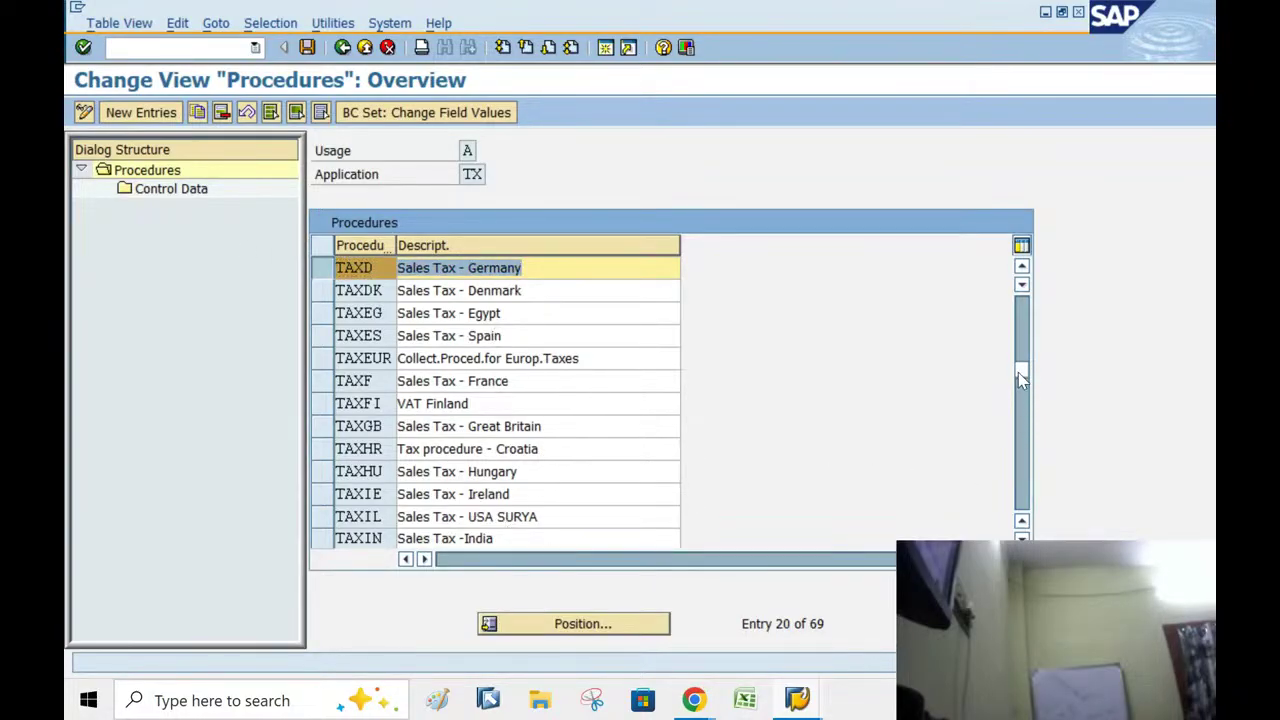
Browse the procedures list to find and select TAXBM, and return to the IMG structure.
drag(1021, 370, 666, 480)
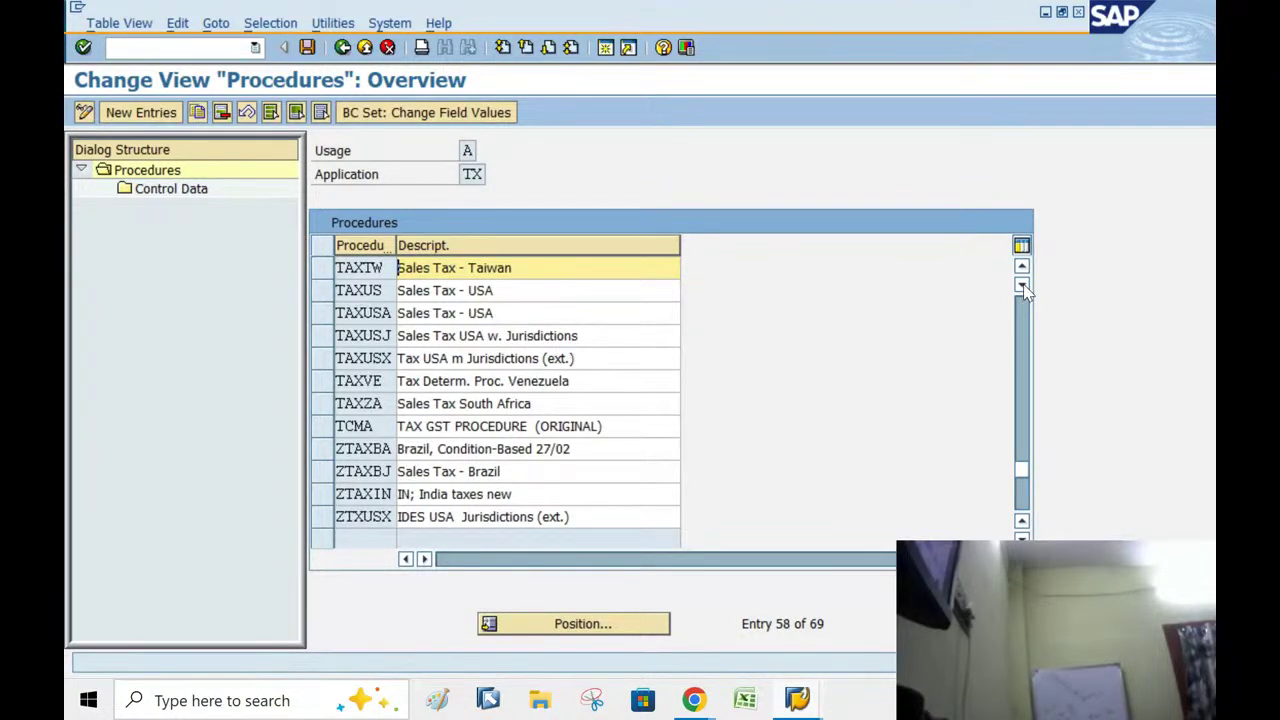
drag(1024, 468, 1024, 300)
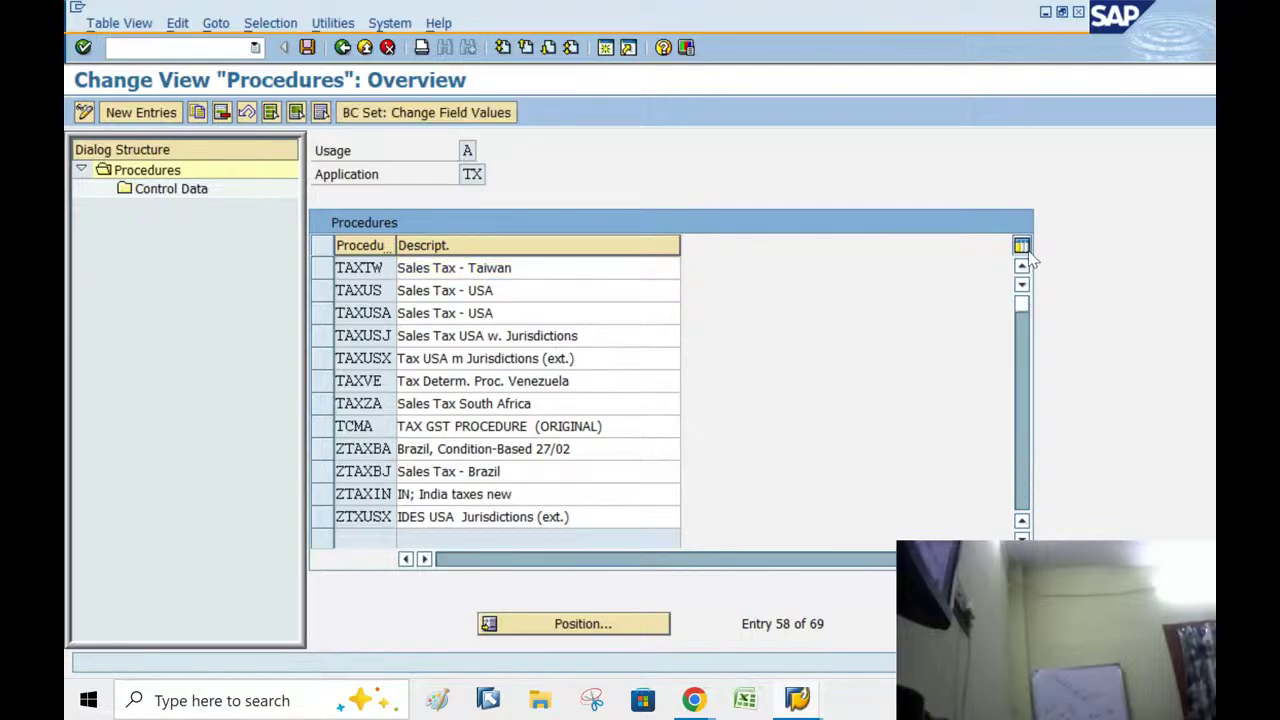
click(600, 622)
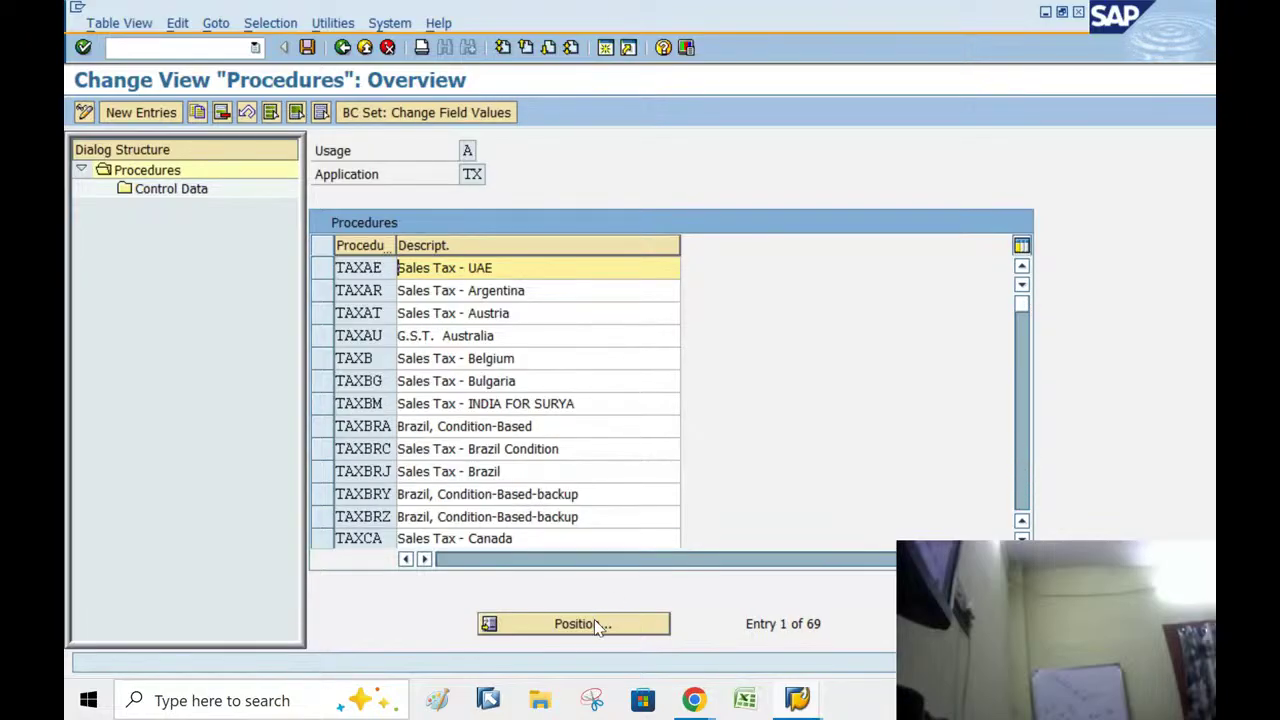
text(ta)
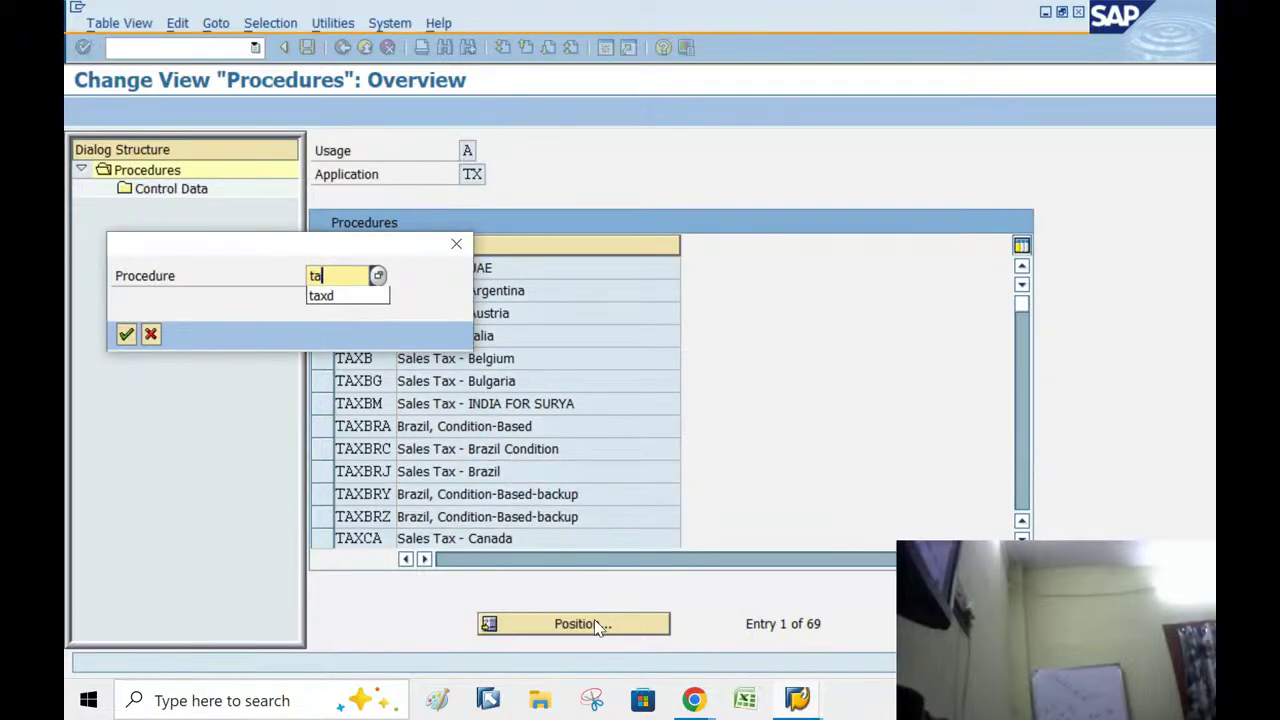
text(xbm)
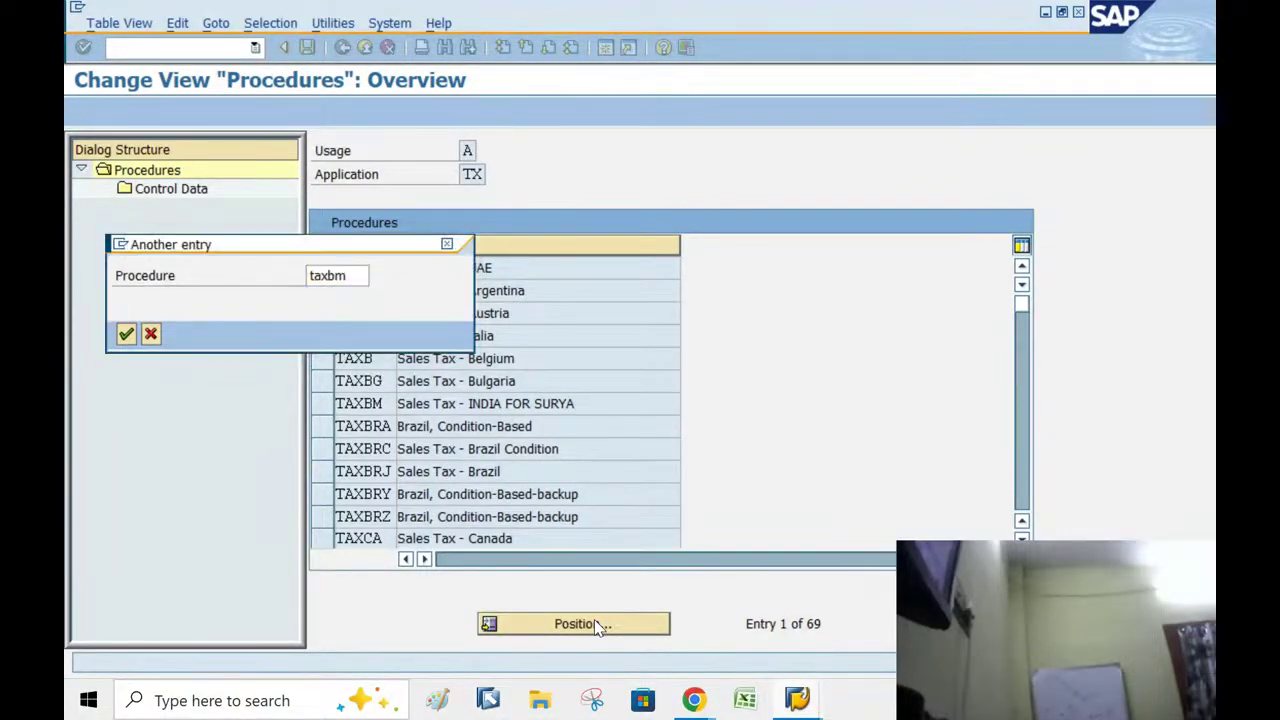
key(Return)
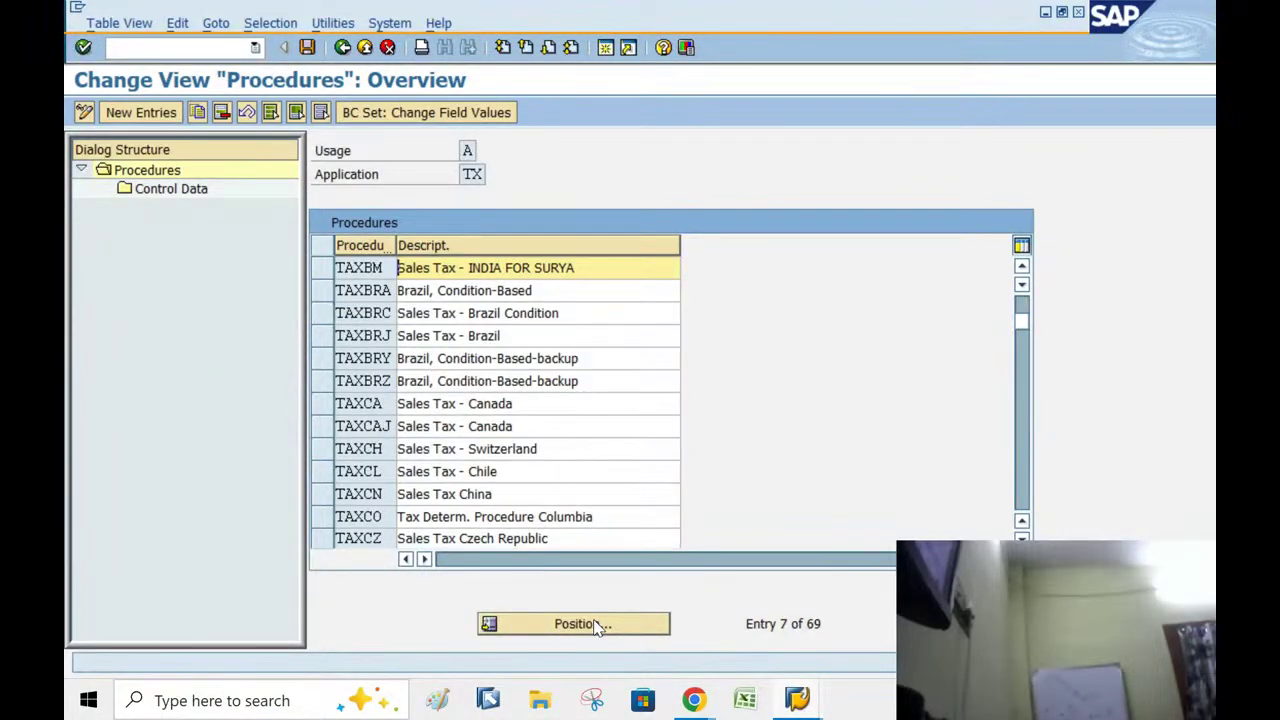
click(323, 272)
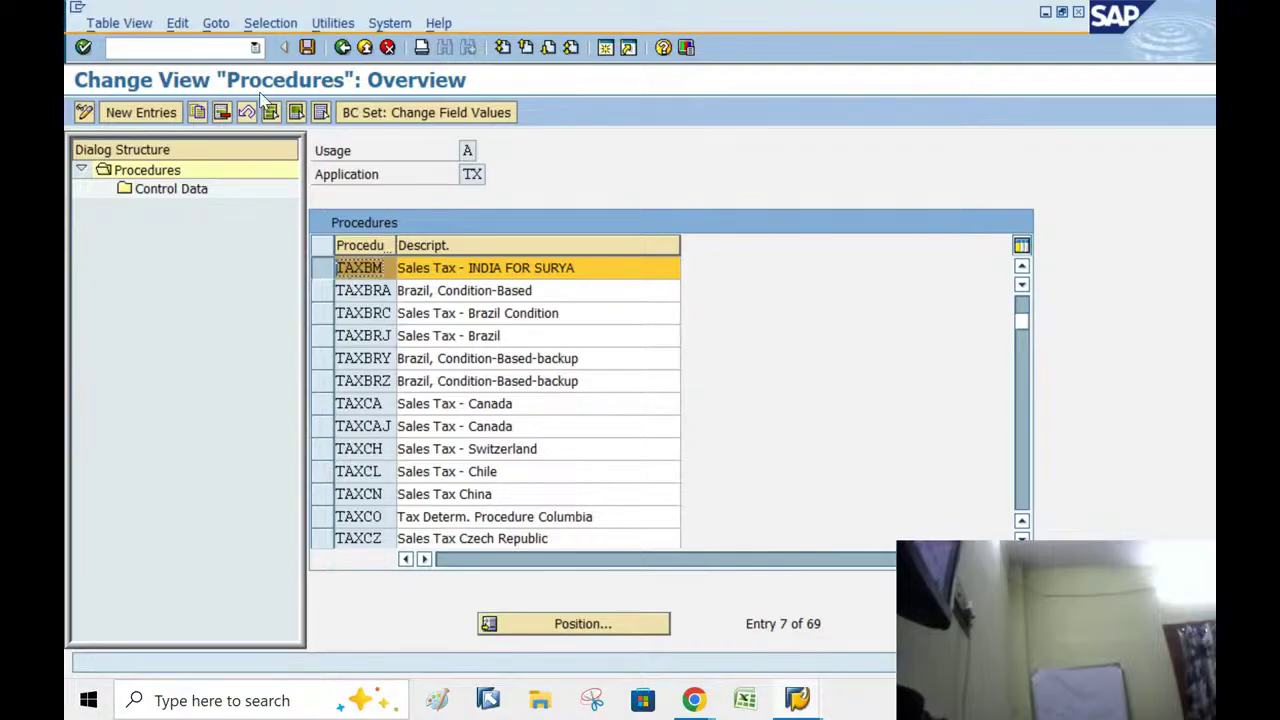
click(346, 48)
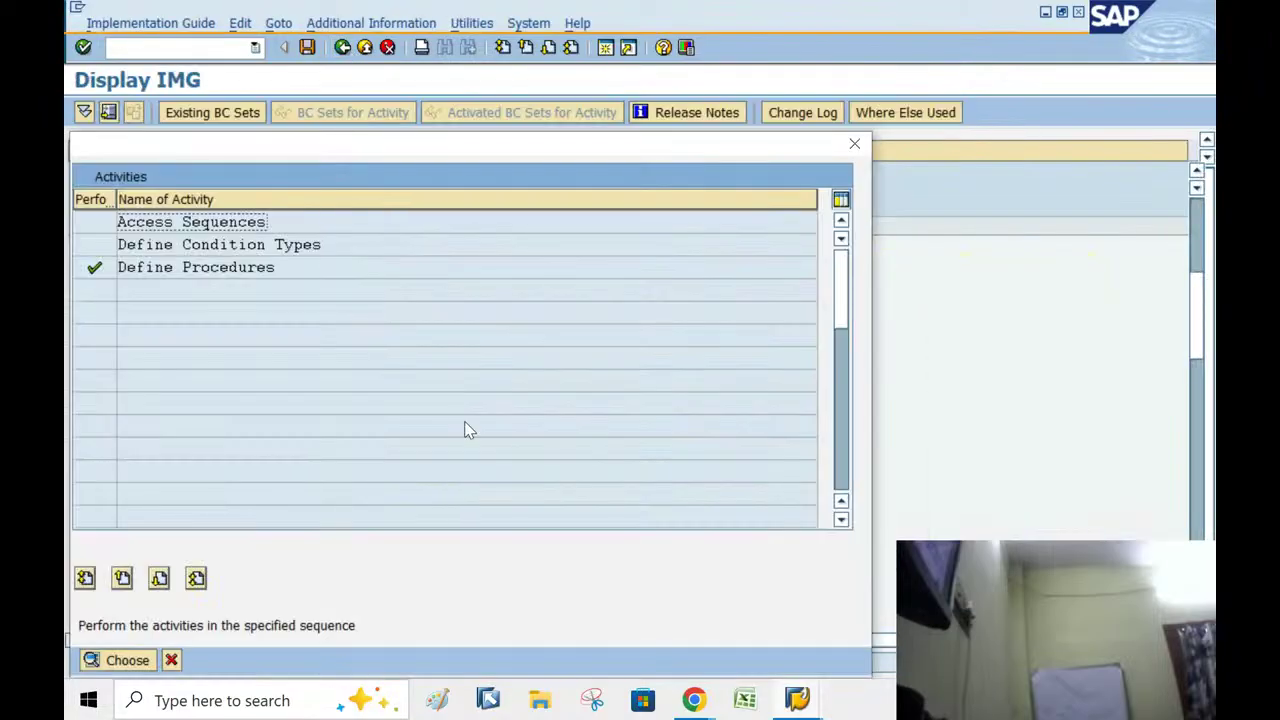
click(171, 660)
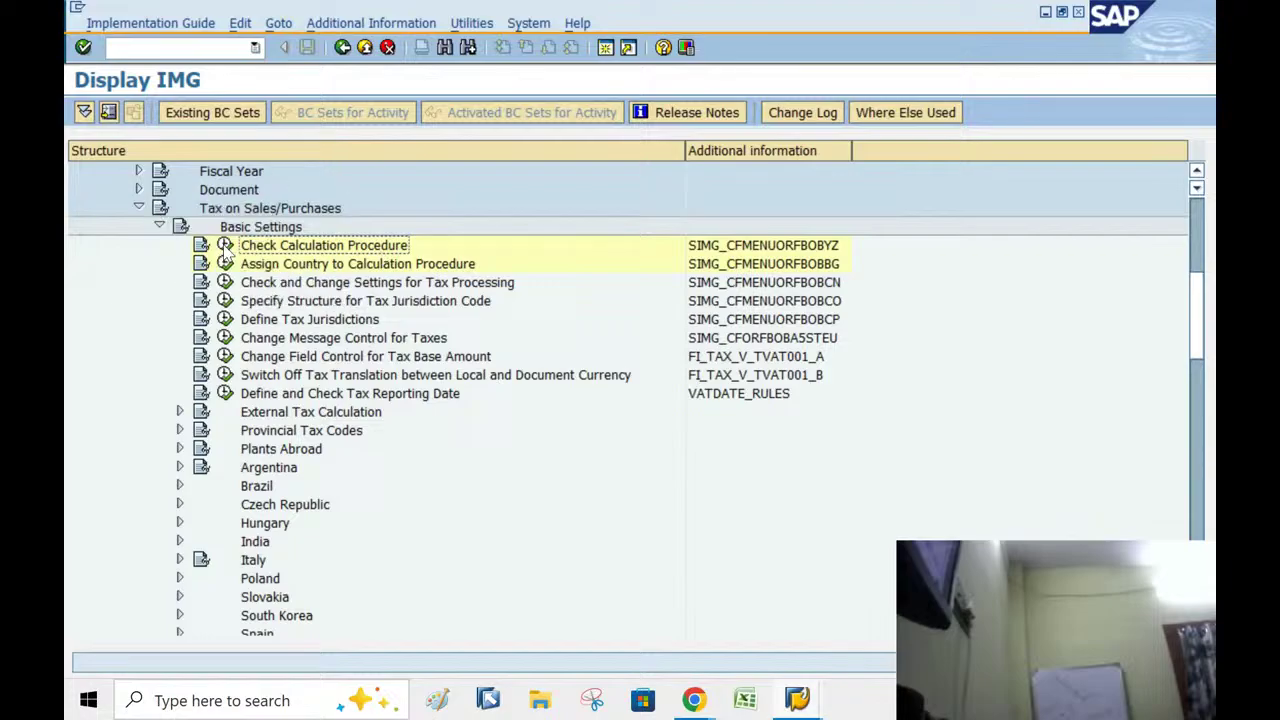
Reopen Define Procedures under Check Calculation Procedure and select the TAXD and TAXIL procedures.
click(225, 245)
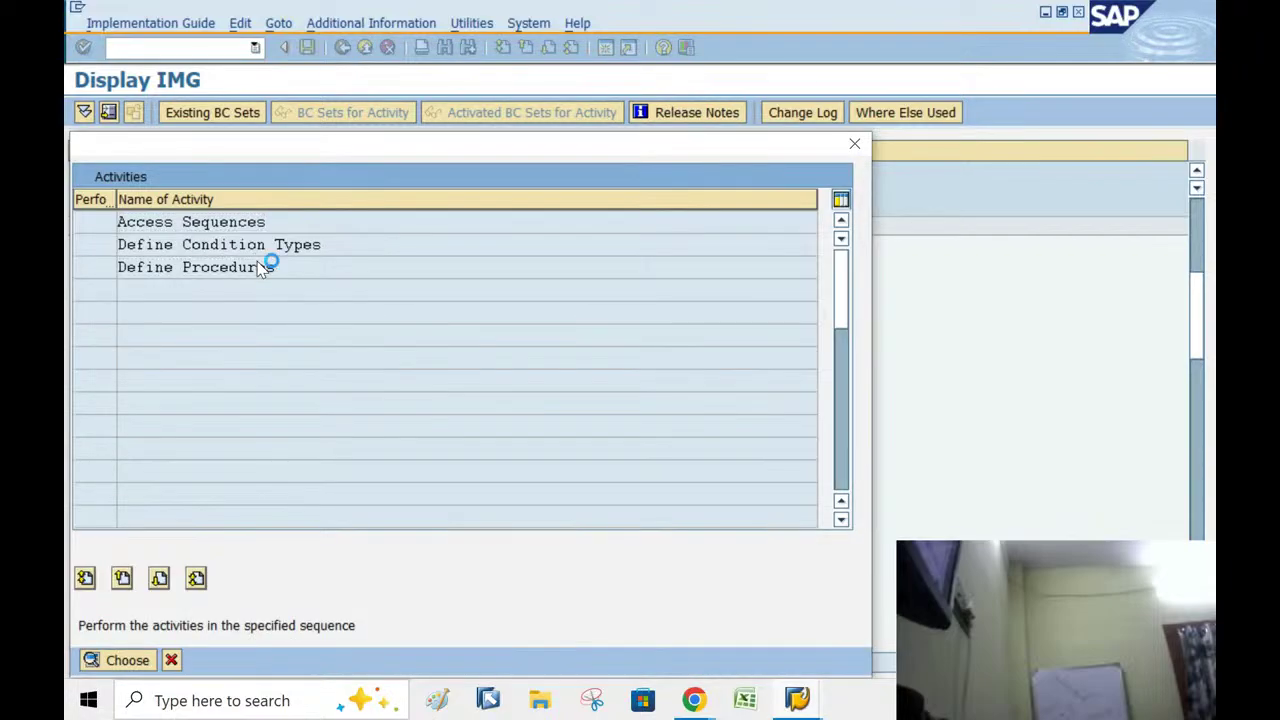
double_click(260, 268)
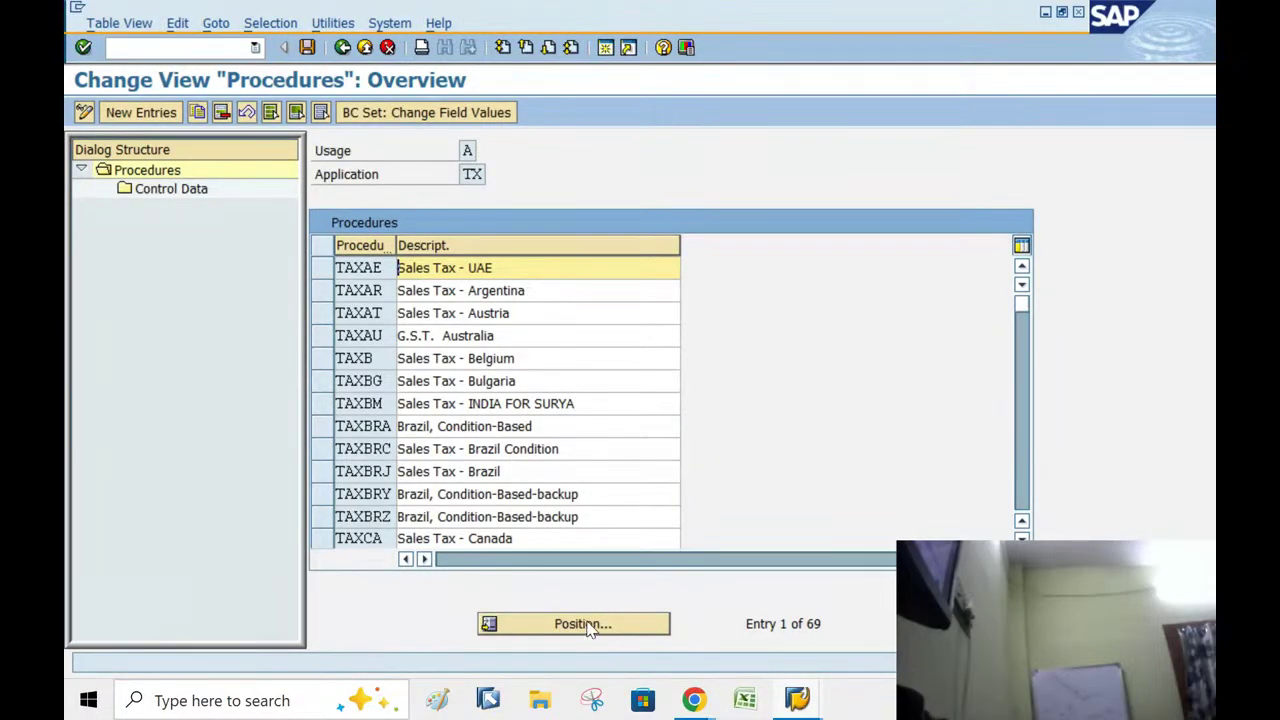
click(583, 624)
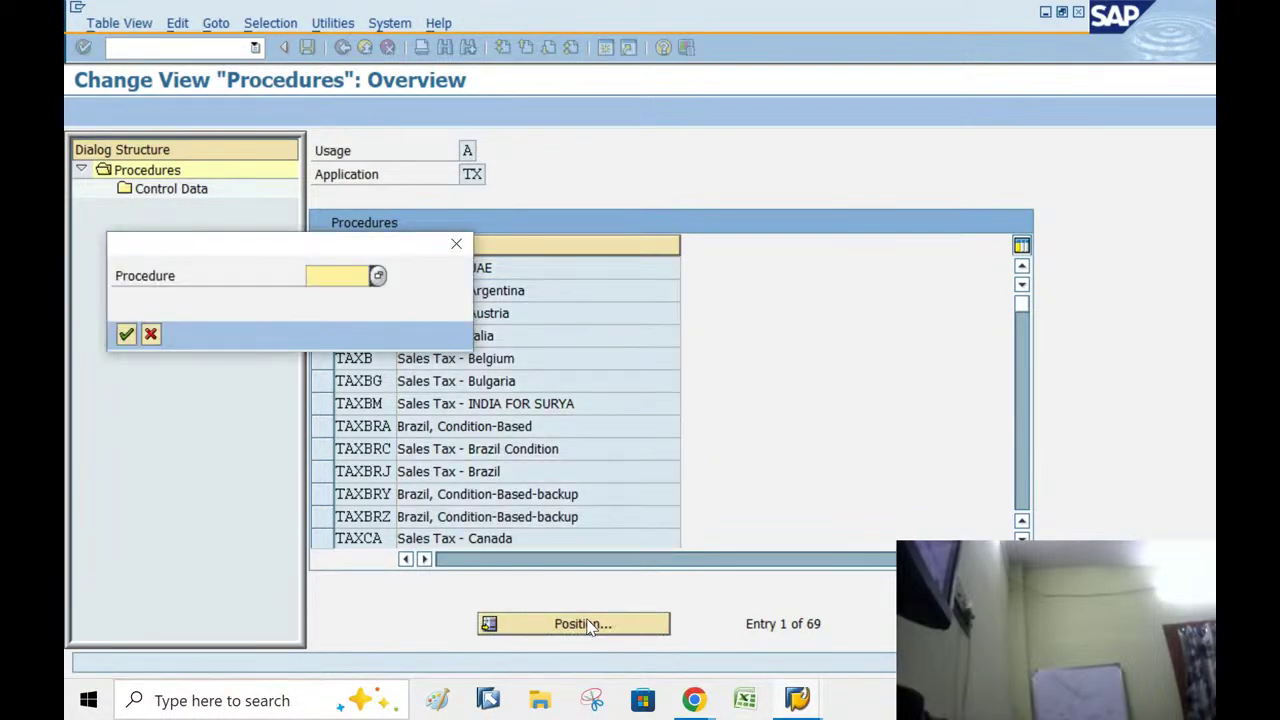
text(taxd)
key(Return)
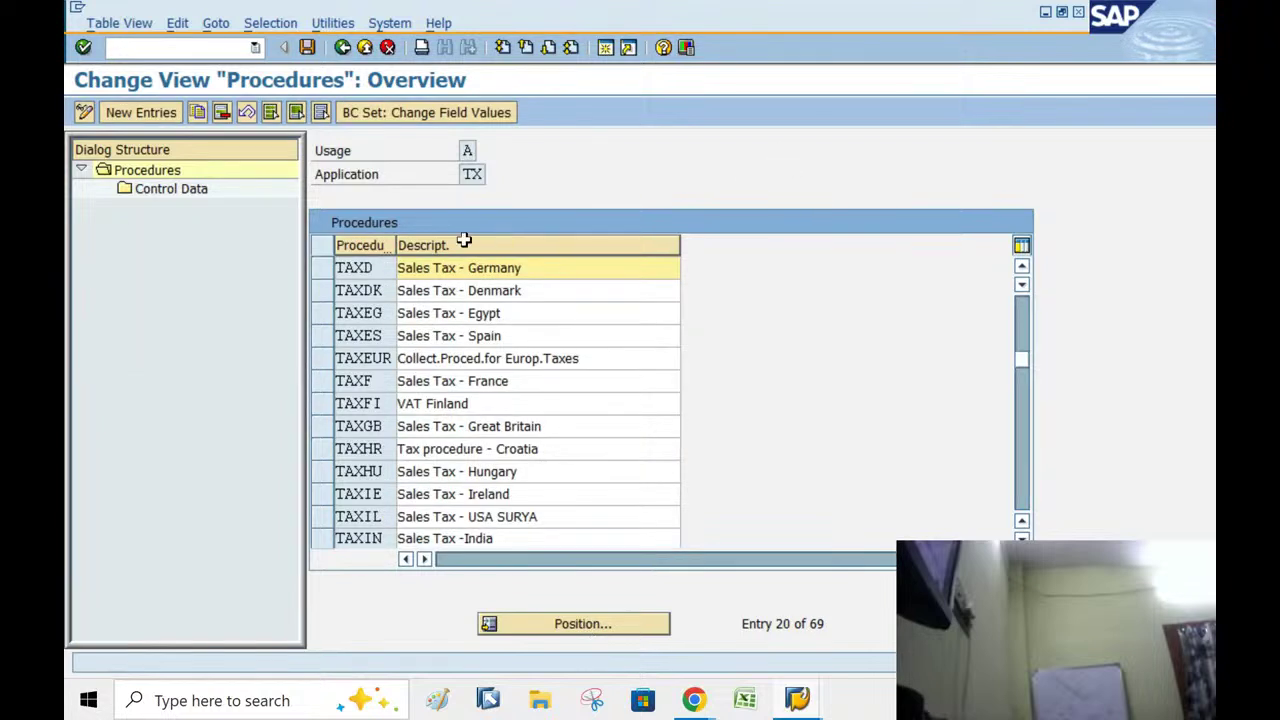
click(320, 268)
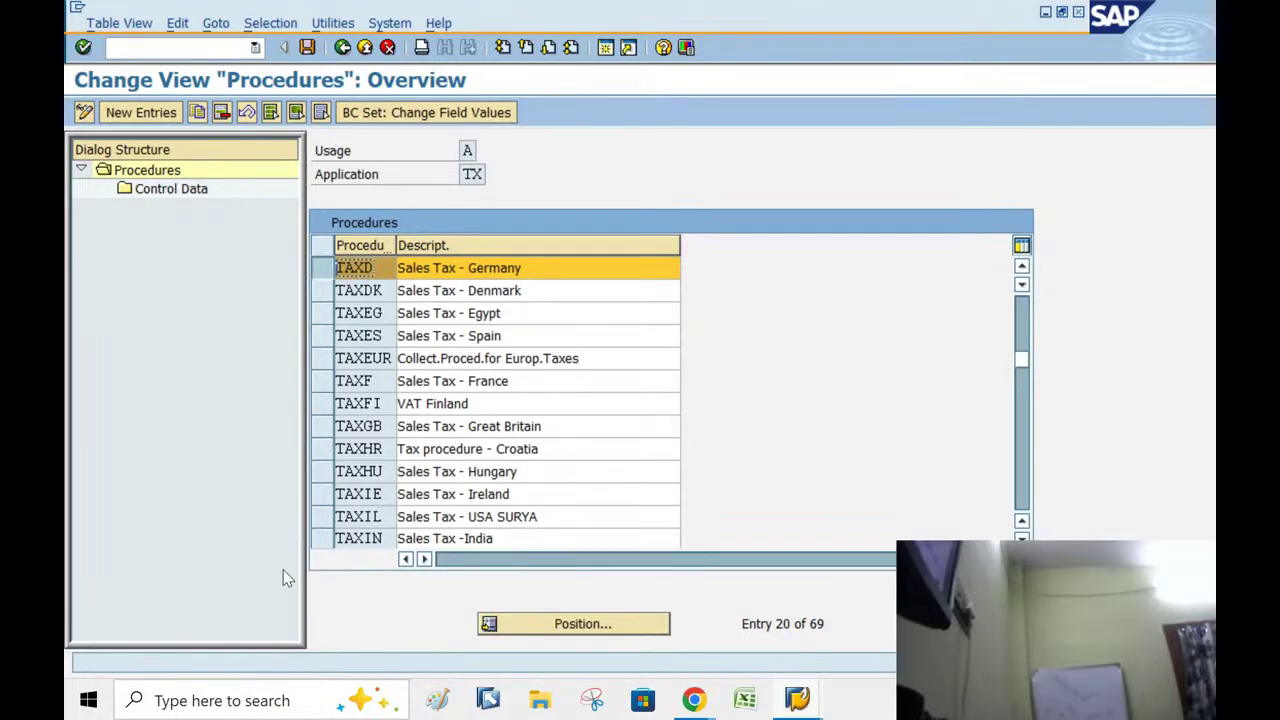
click(325, 517)
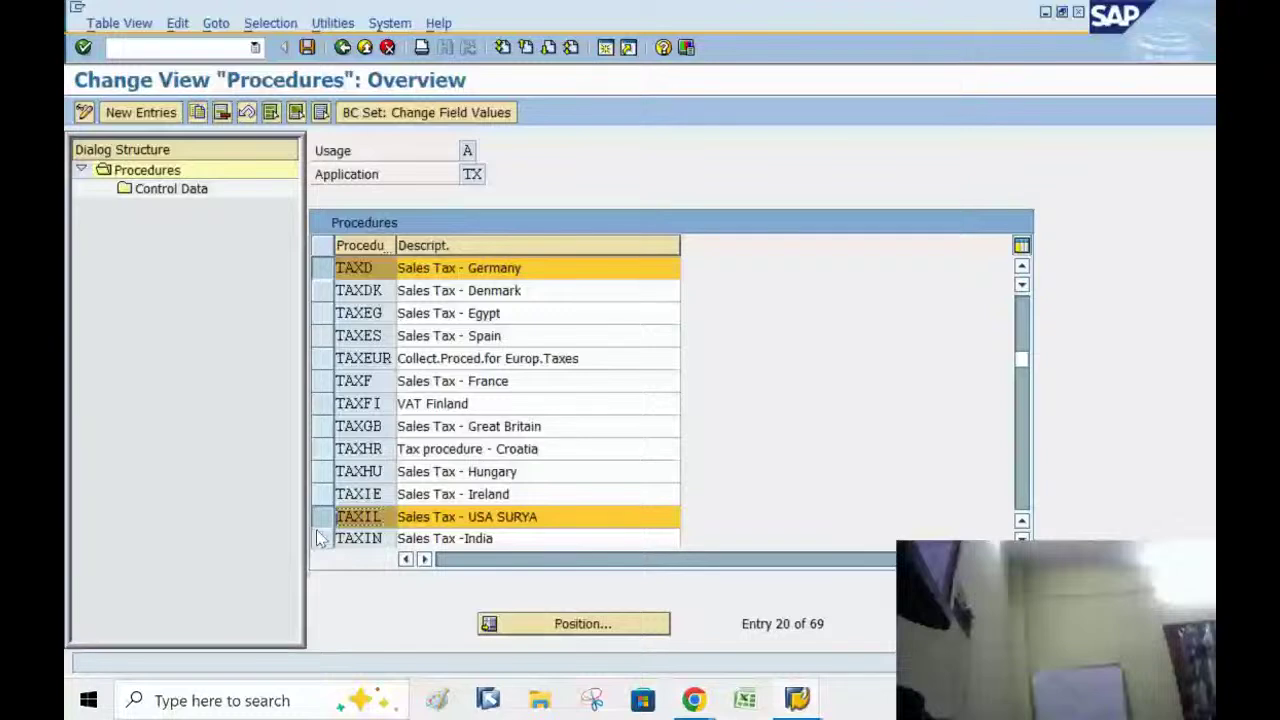
Append "-SURYA" to the TAXD description and save it under a new customizing request described as RRR.
click(573, 267)
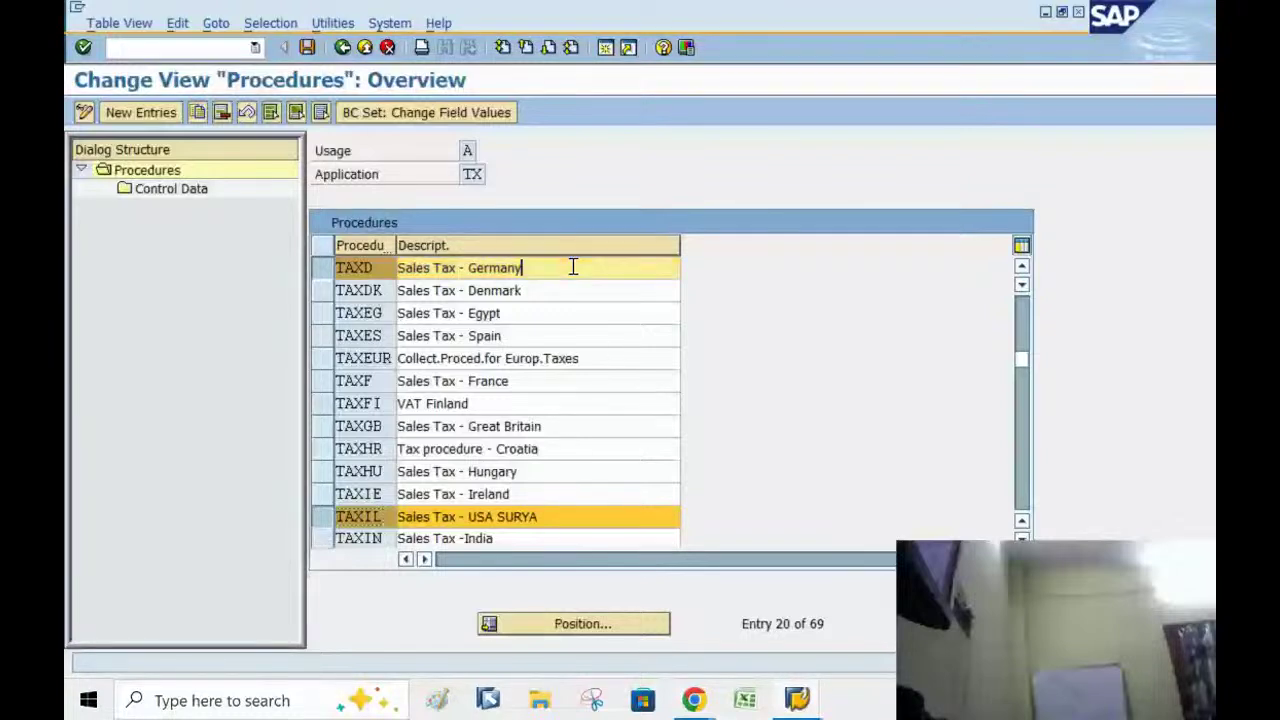
text(-SURYA)
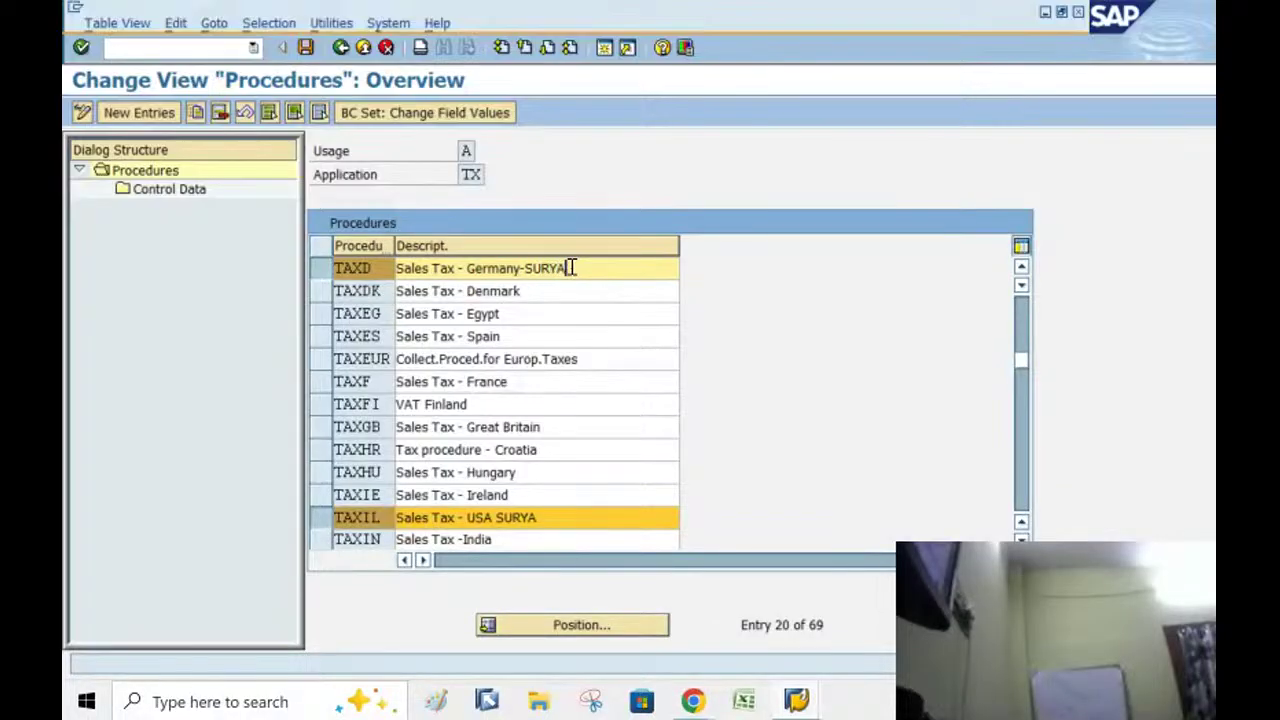
click(305, 47)
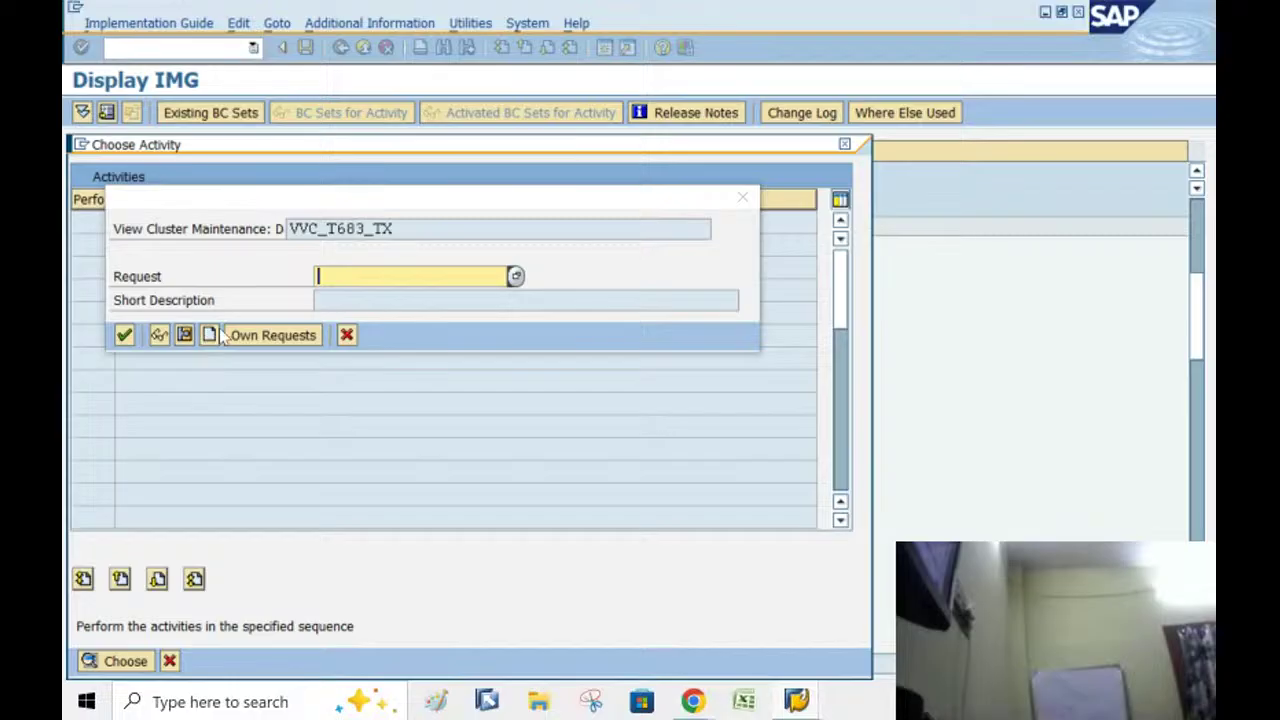
click(210, 336)
text(RRR)
click(88, 595)
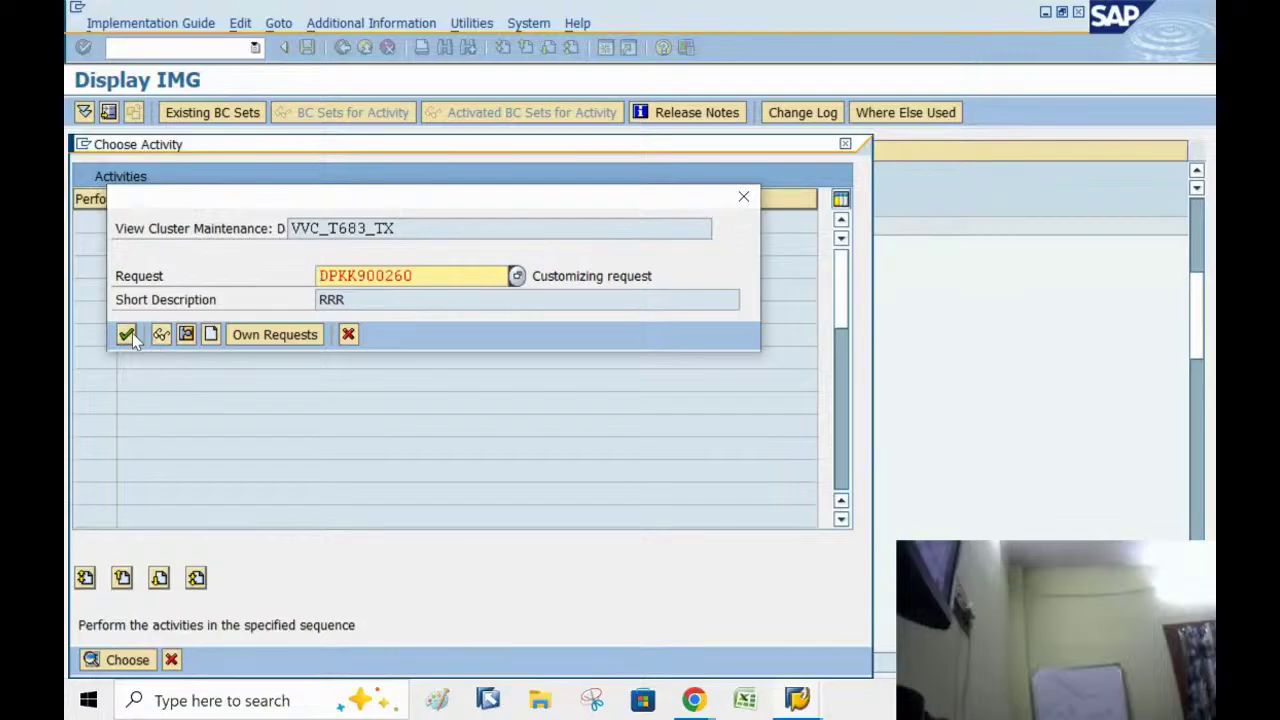
click(127, 335)
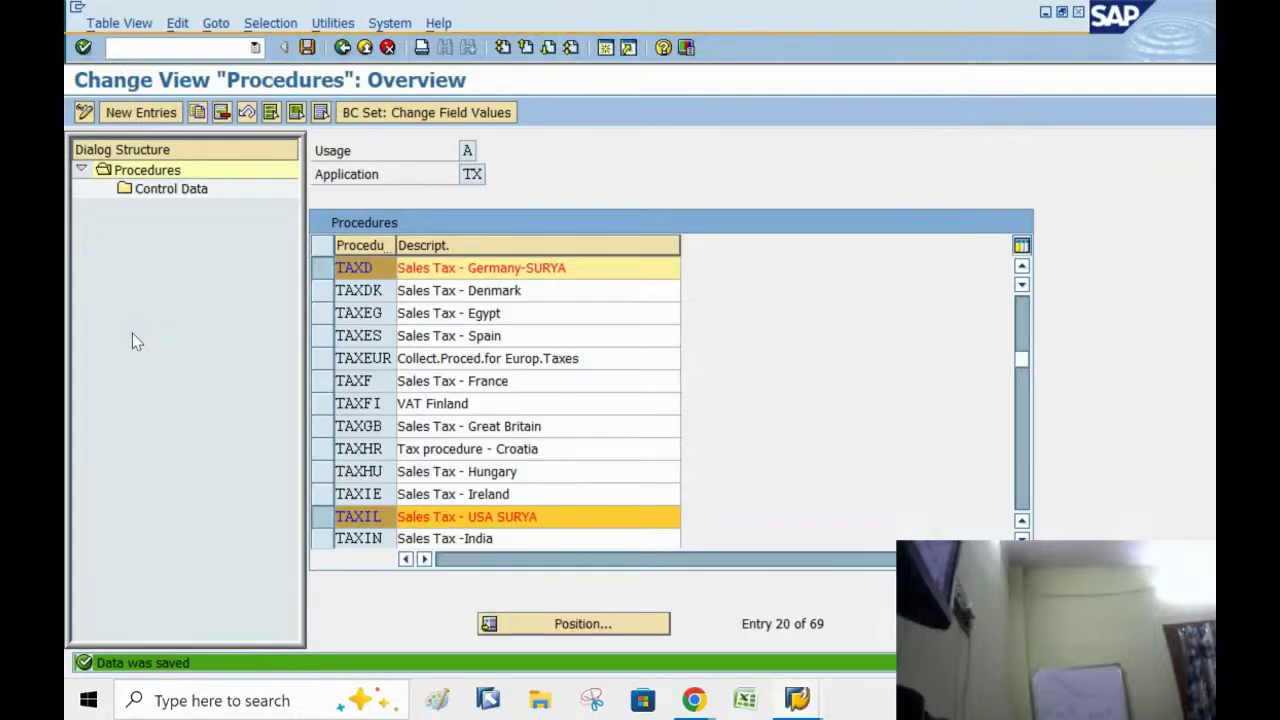
Clear the row selection and position the procedures list at TAXBM.
click(315, 522)
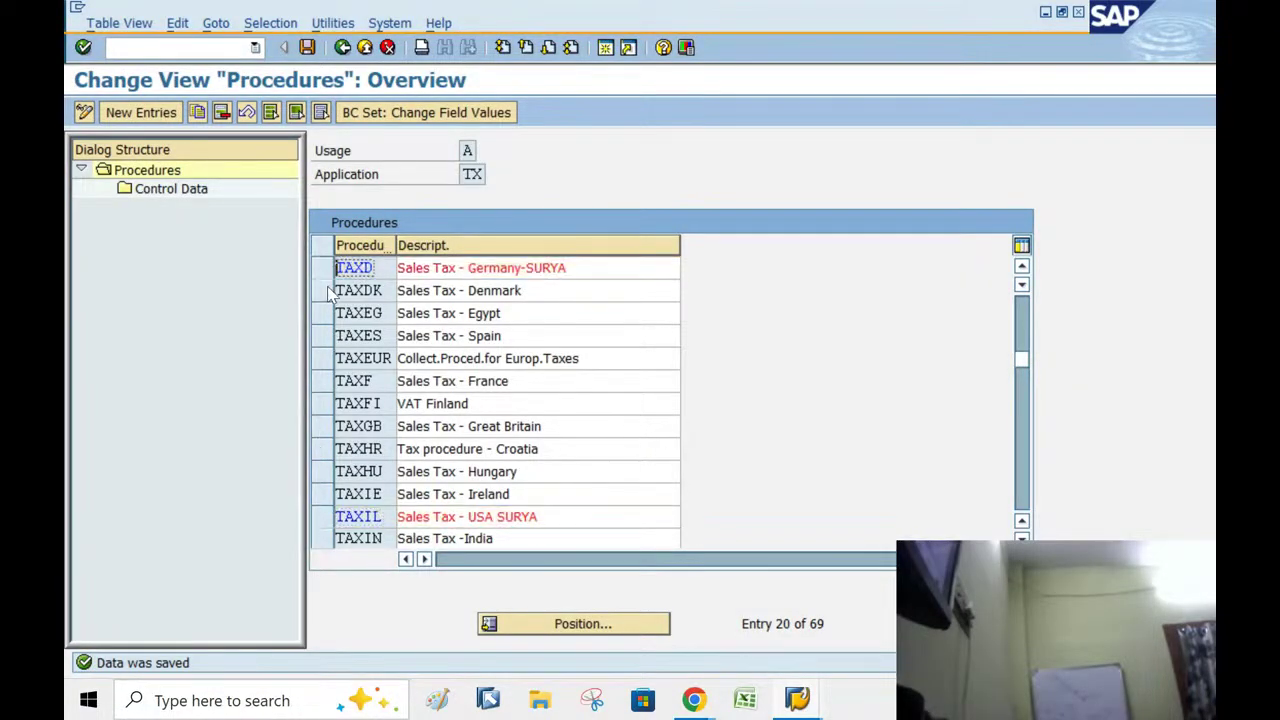
click(565, 631)
text(TAXBM)
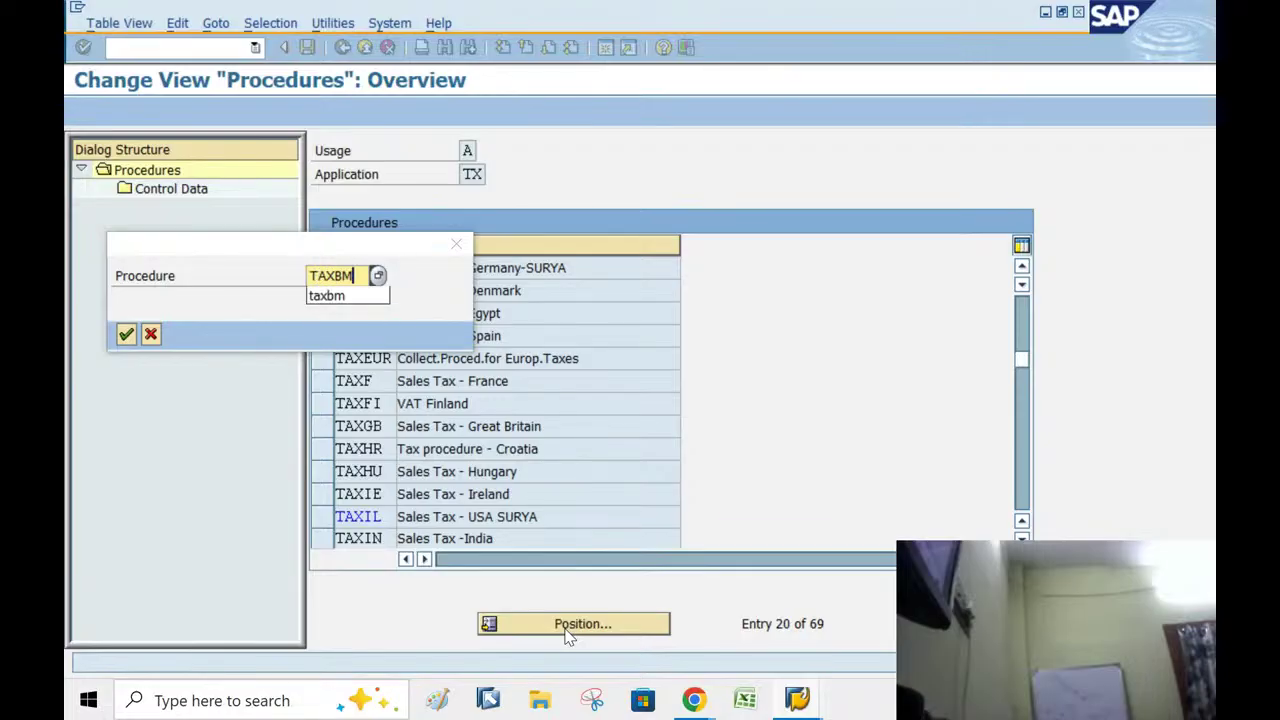
key(Return)
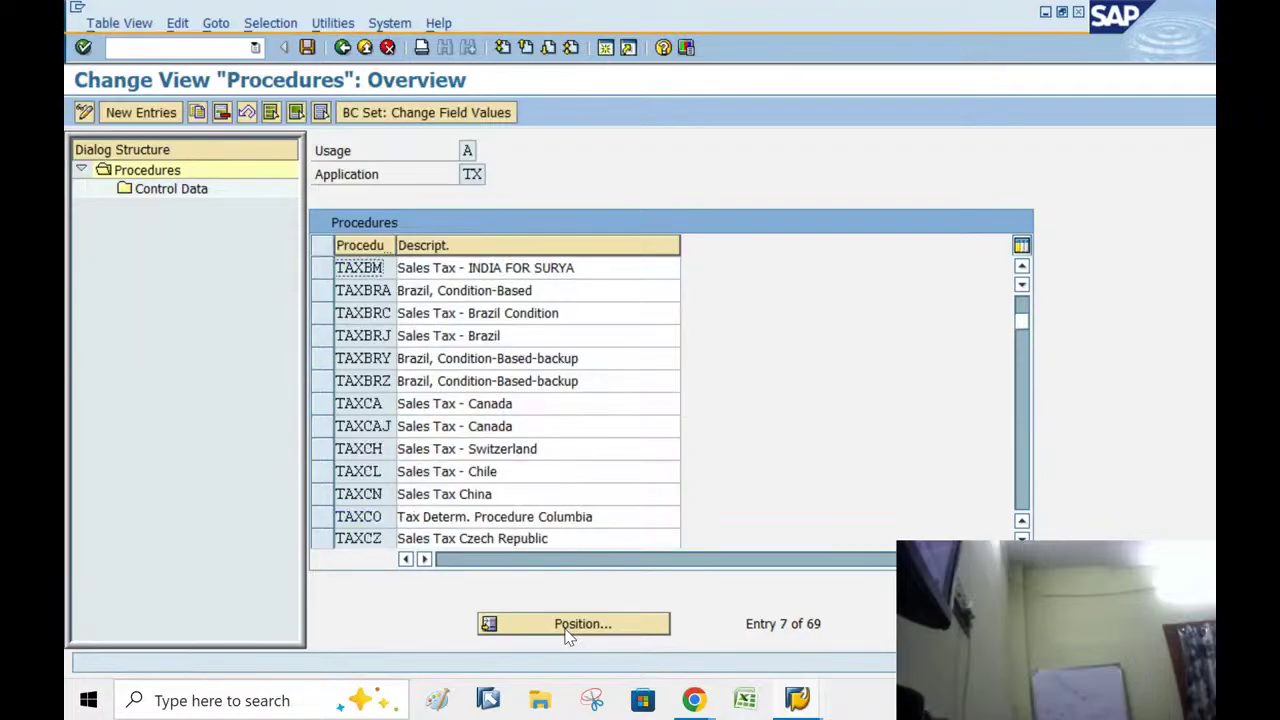
Select the TAXBM procedure row and its description, and return to the IMG structure.
click(326, 271)
drag(580, 276, 294, 303)
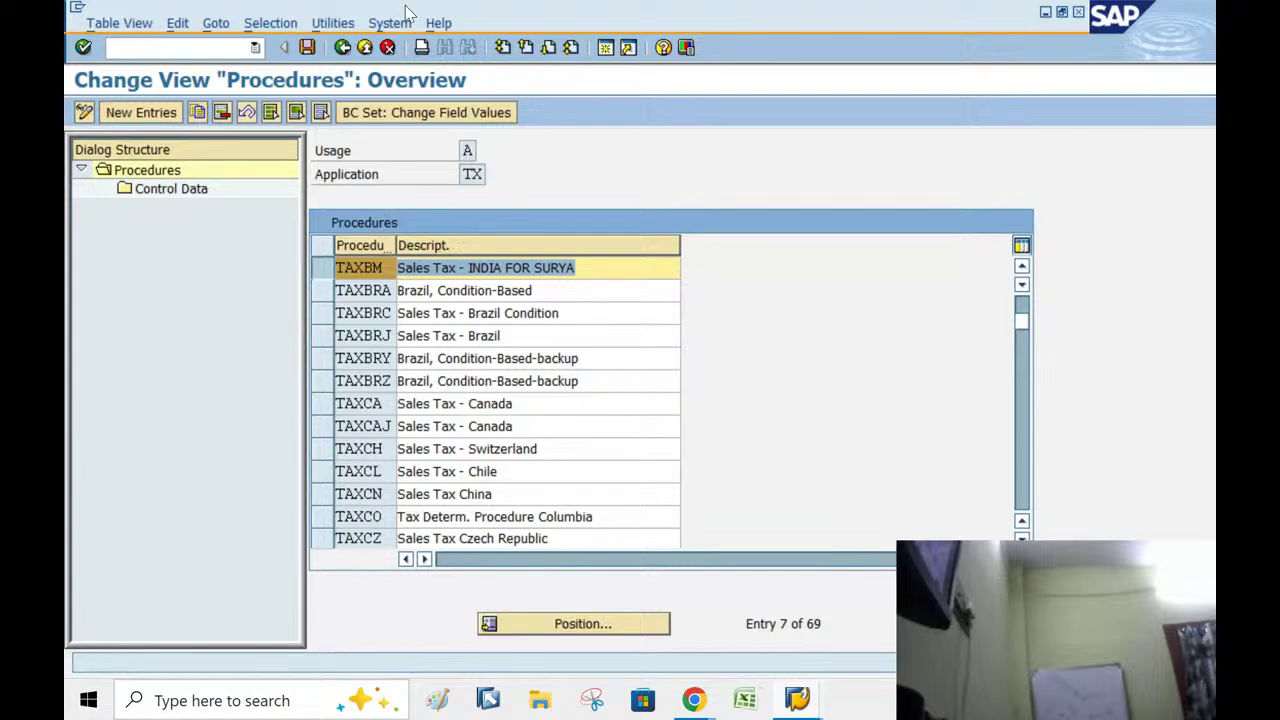
click(342, 48)
click(171, 660)
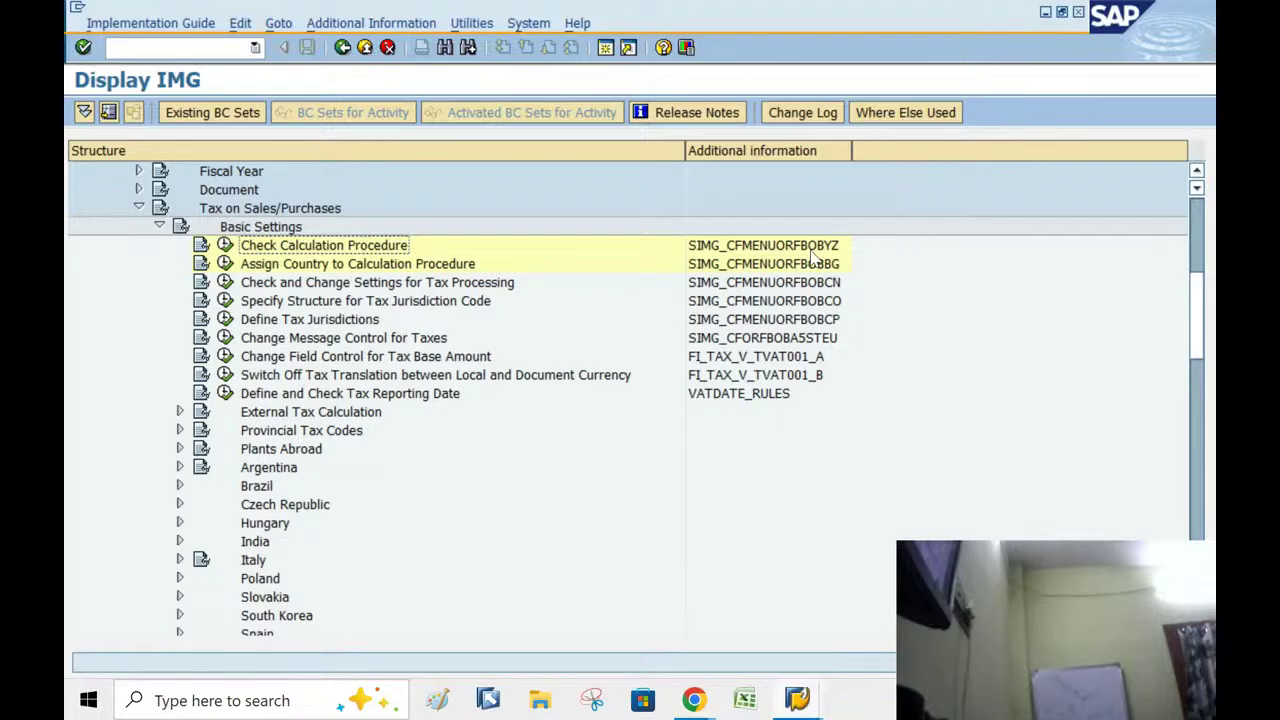
click(812, 248)
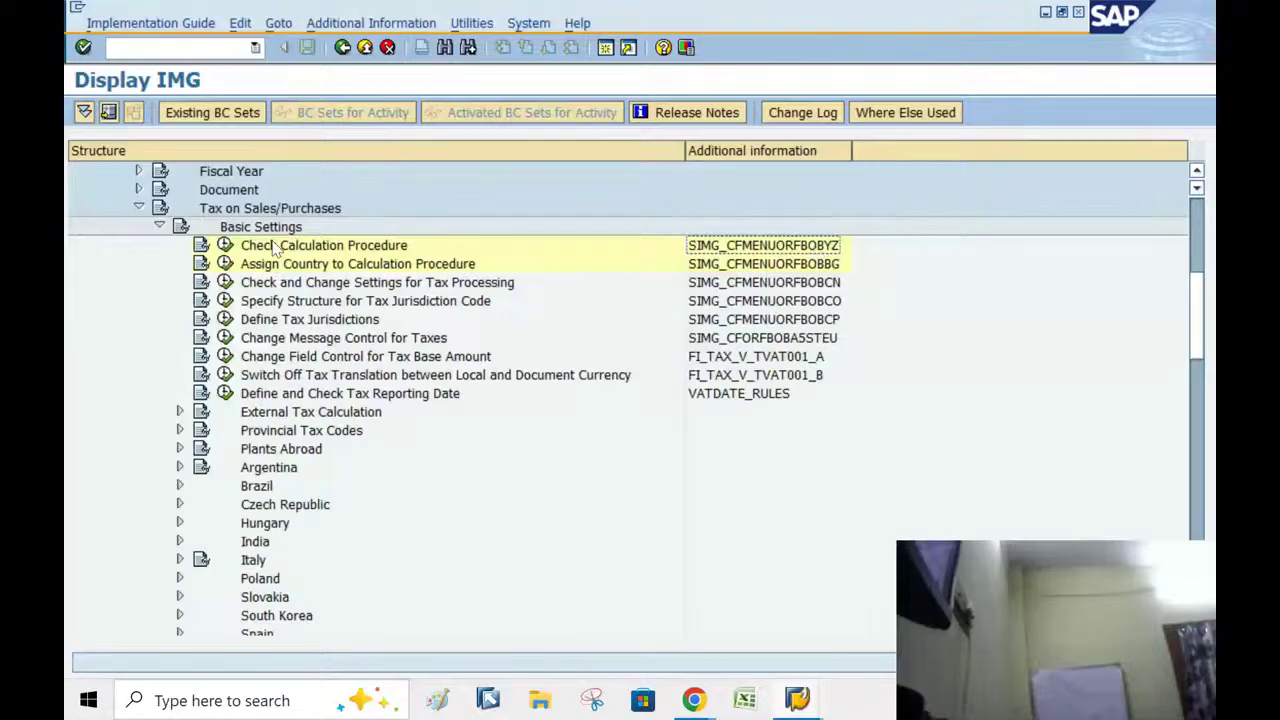
Open Assign Country to Calculation Procedure, position the list at country KE and check the procedure assigned to Kenya.
click(252, 268)
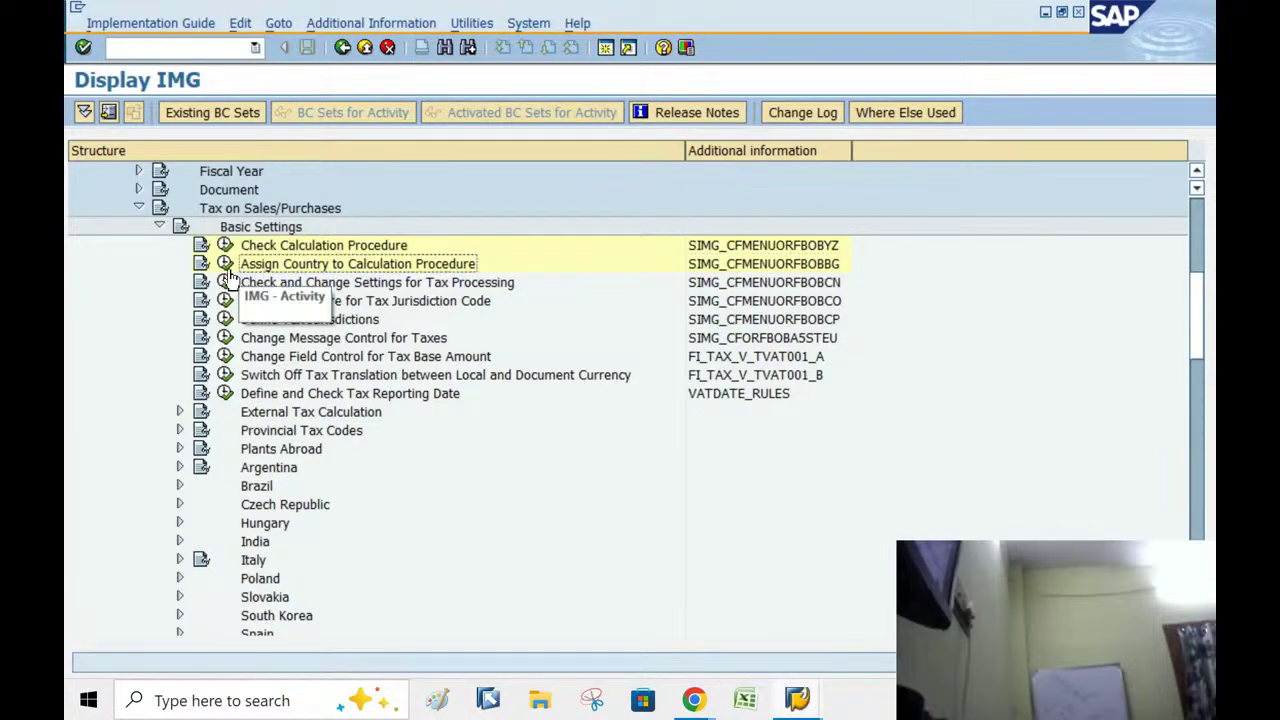
click(225, 264)
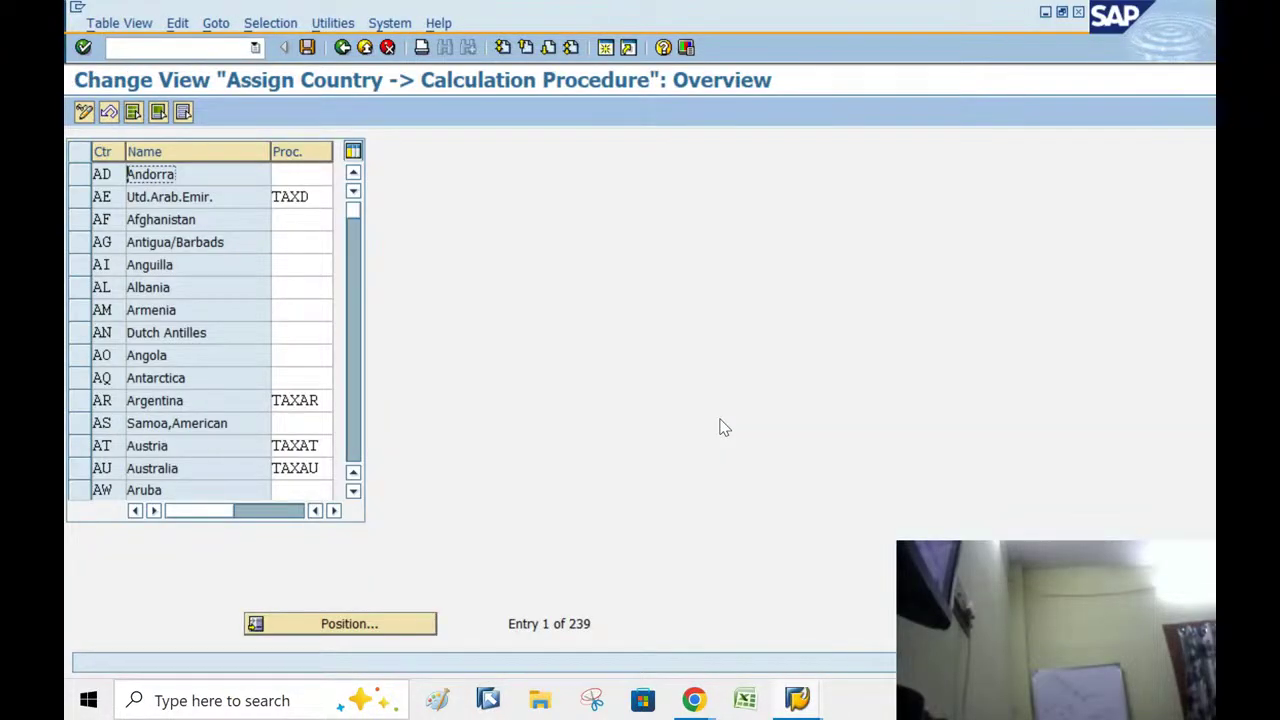
click(420, 623)
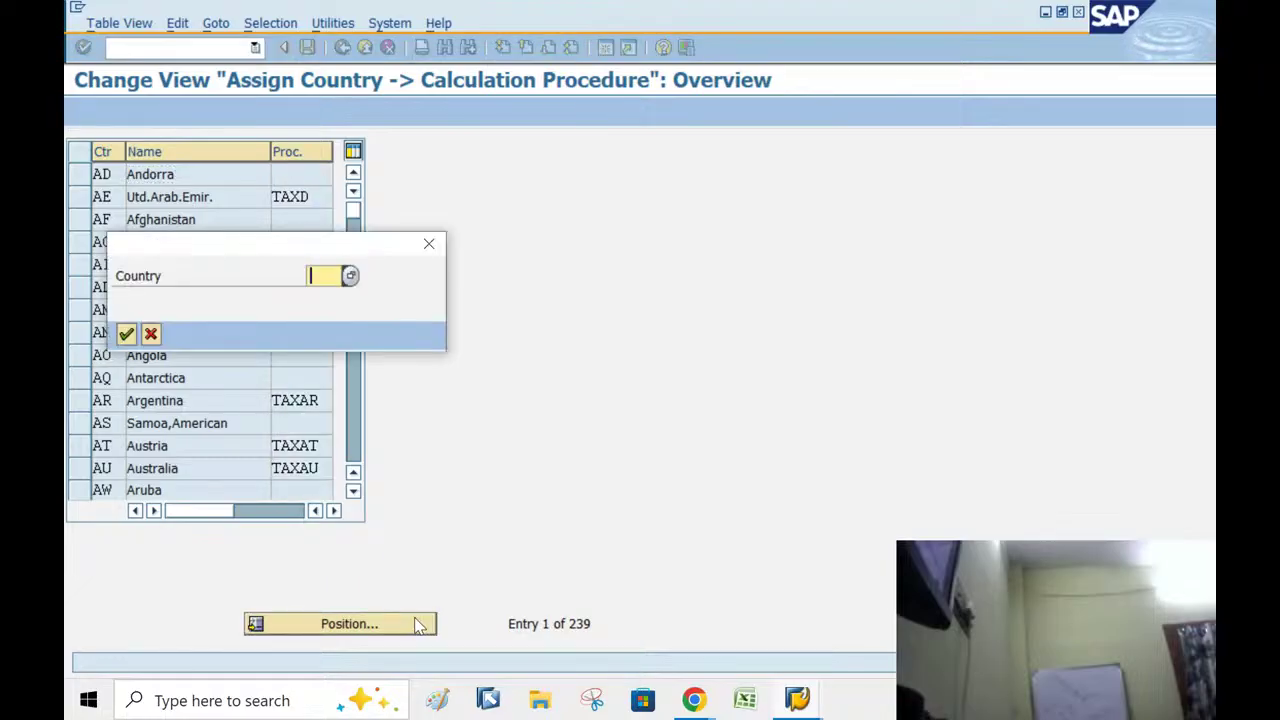
text(KE)
key(Return)
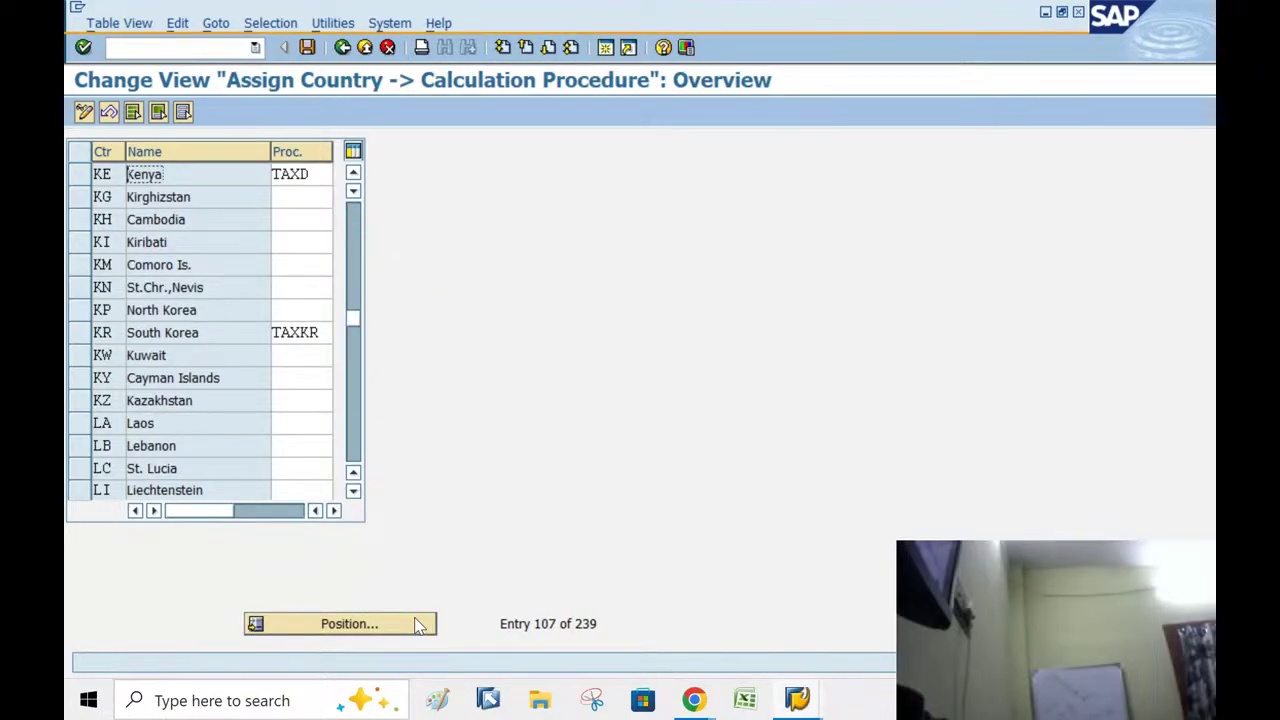
double_click(310, 176)
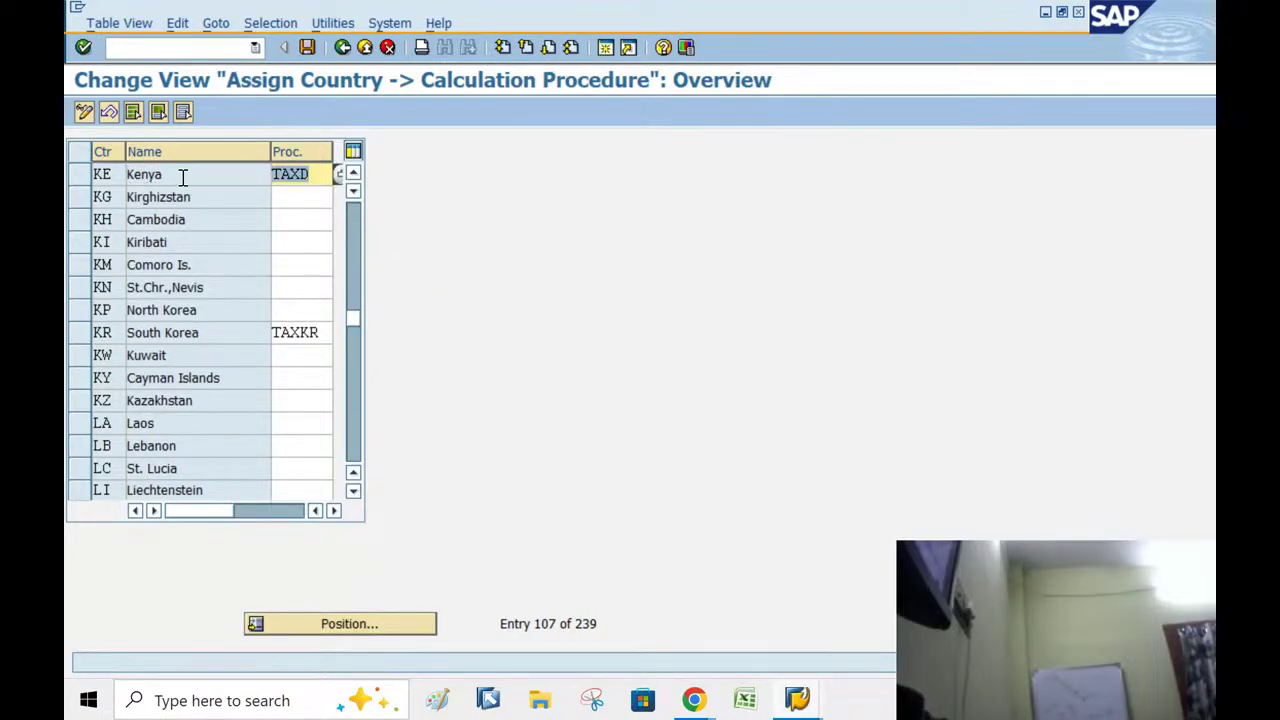
click(84, 175)
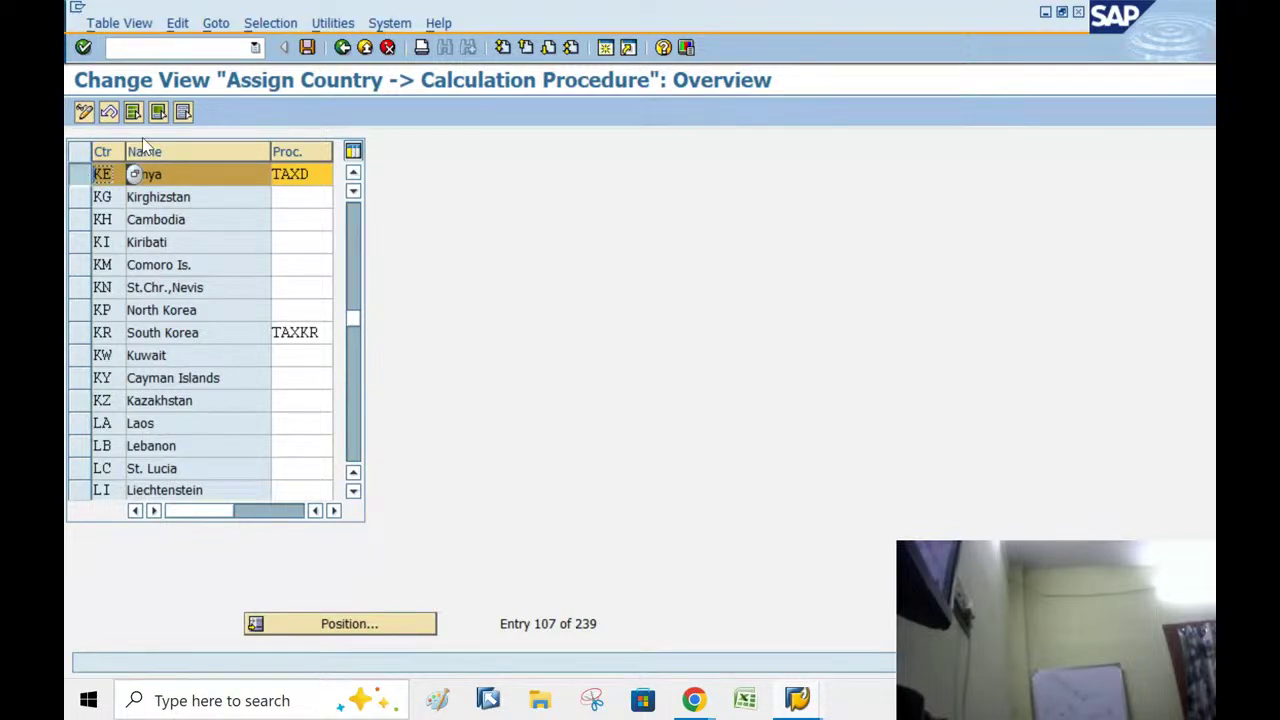
click(189, 179)
Position the country list at IN, check the calculation procedure assigned to India, and return to the IMG structure.
click(338, 630)
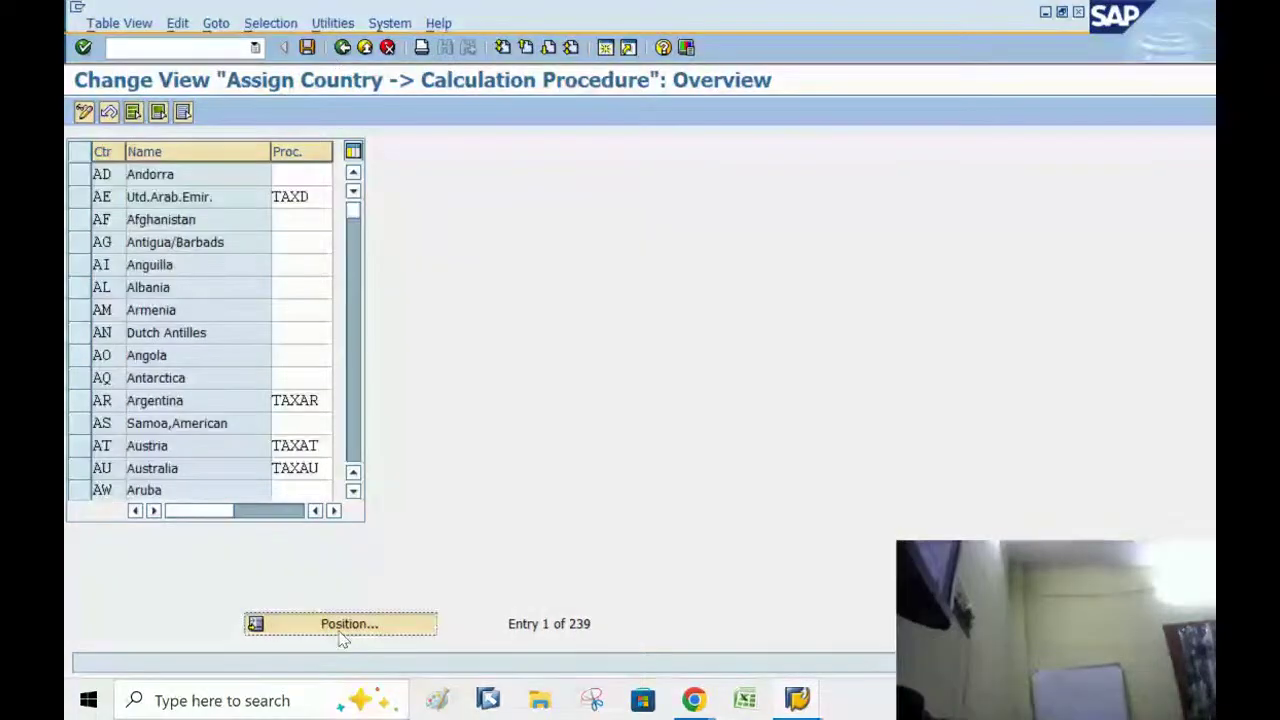
text(IN)
key(Return)
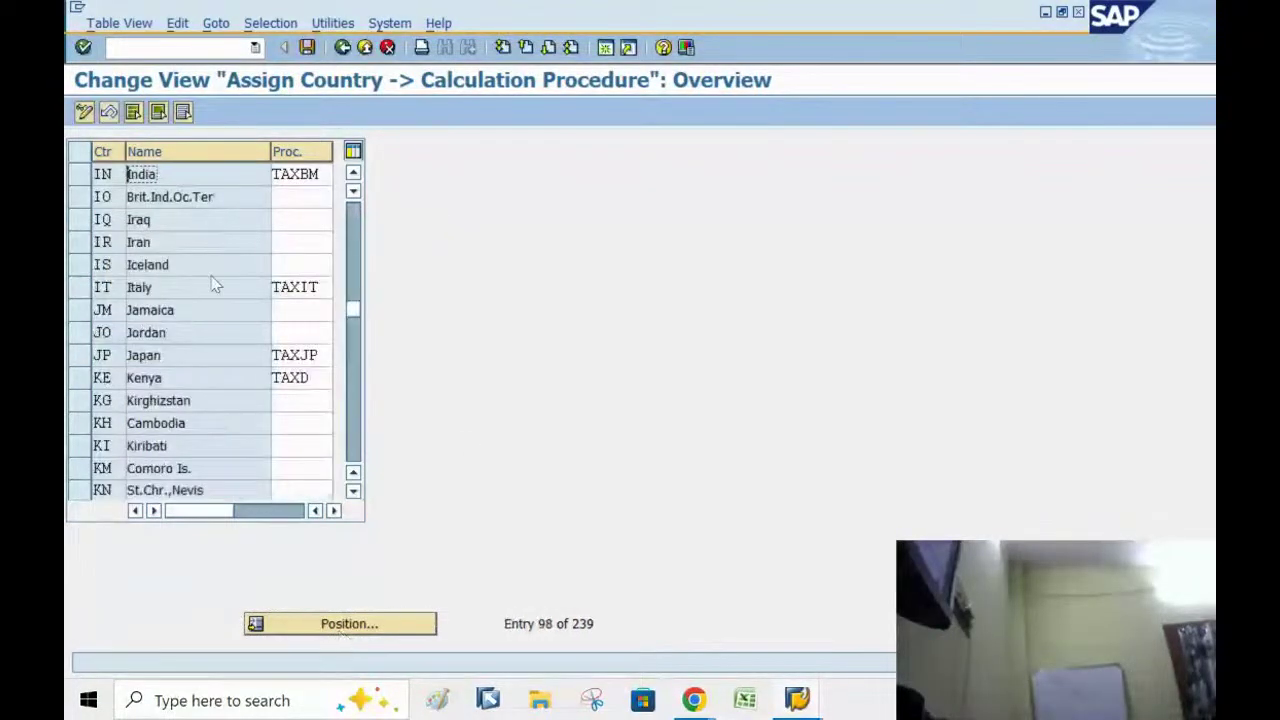
click(79, 174)
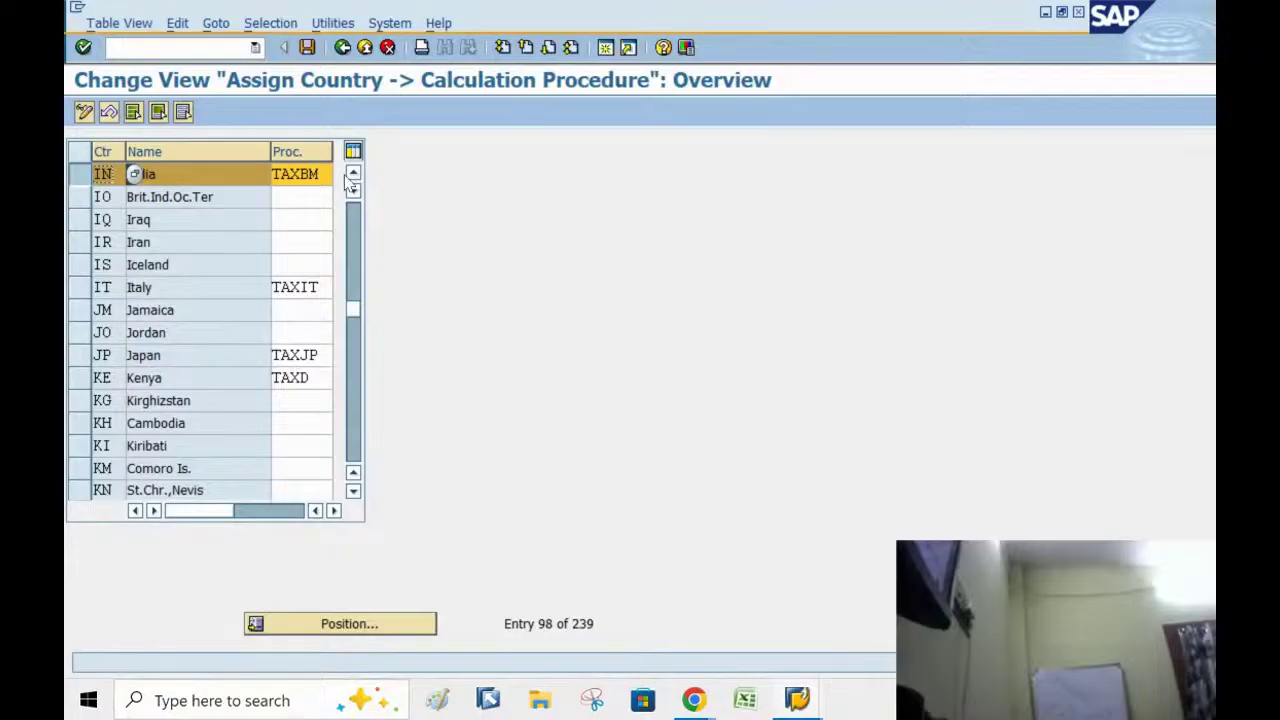
drag(332, 174, 324, 174)
click(317, 174)
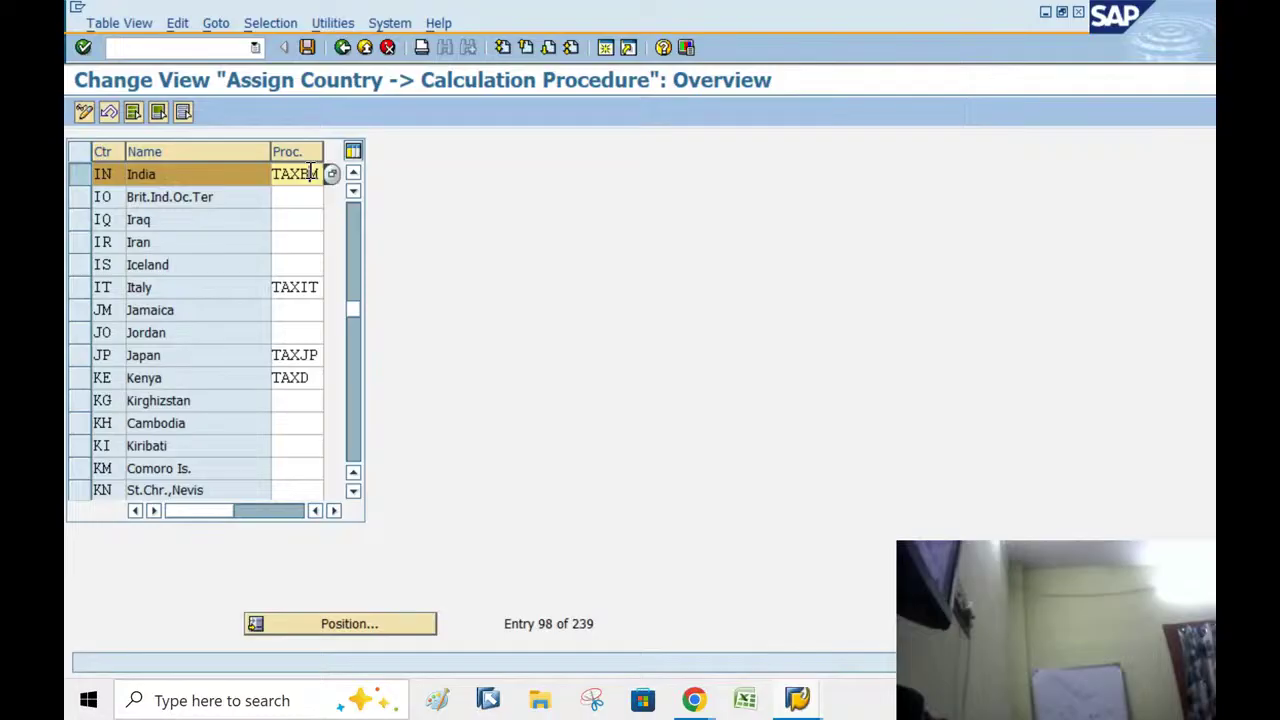
click(342, 48)
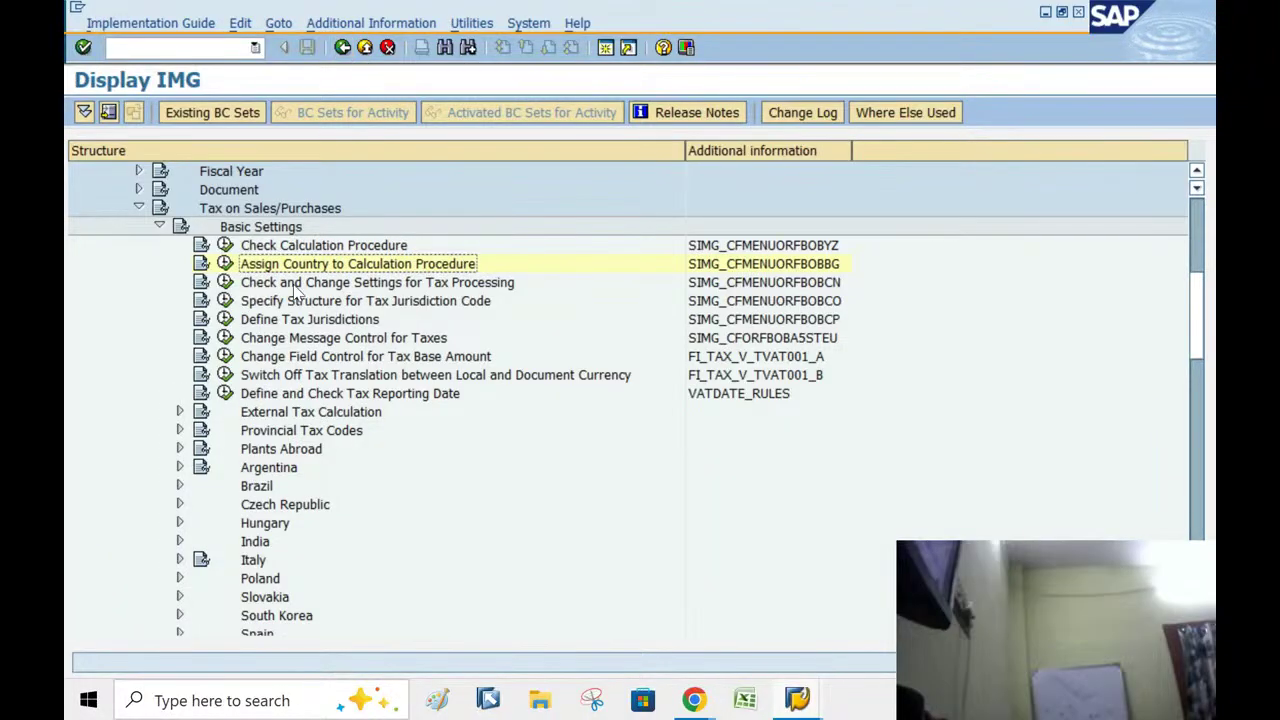
Reopen Assign Country to Calculation Procedure, check the procedure assigned to country US, and return to the IMG structure.
click(225, 265)
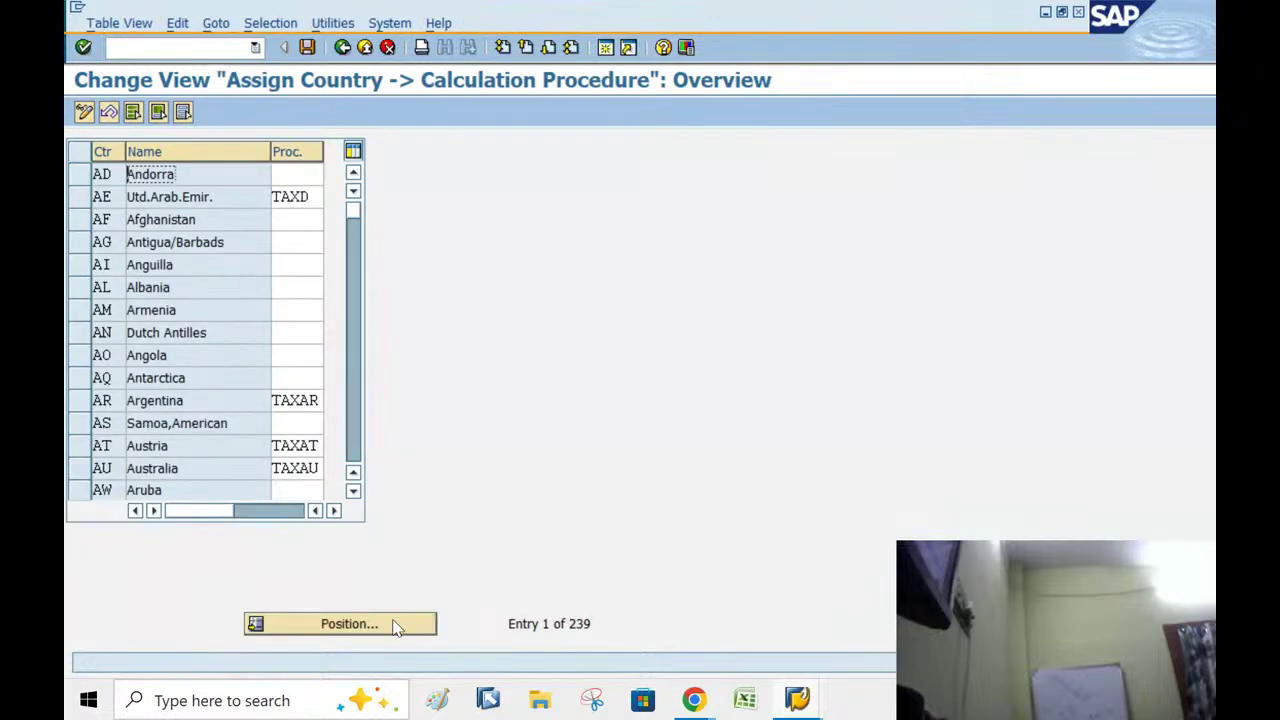
click(340, 623)
text(US)
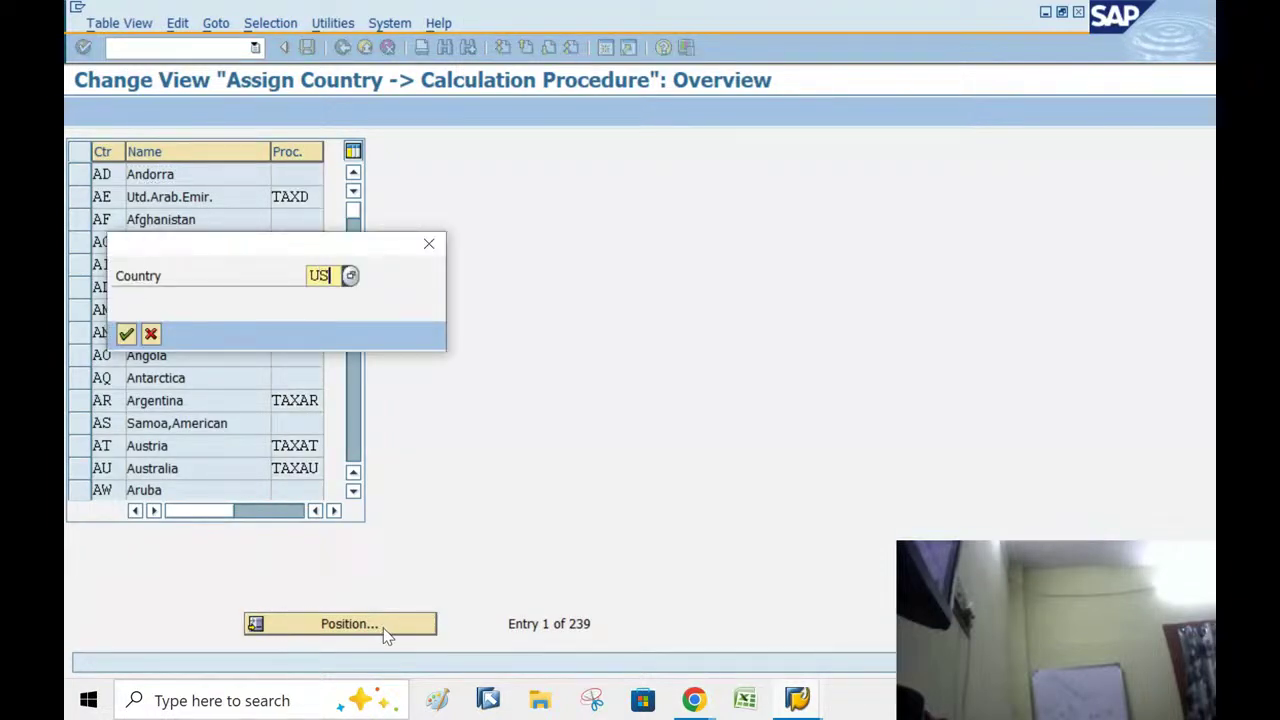
key(Return)
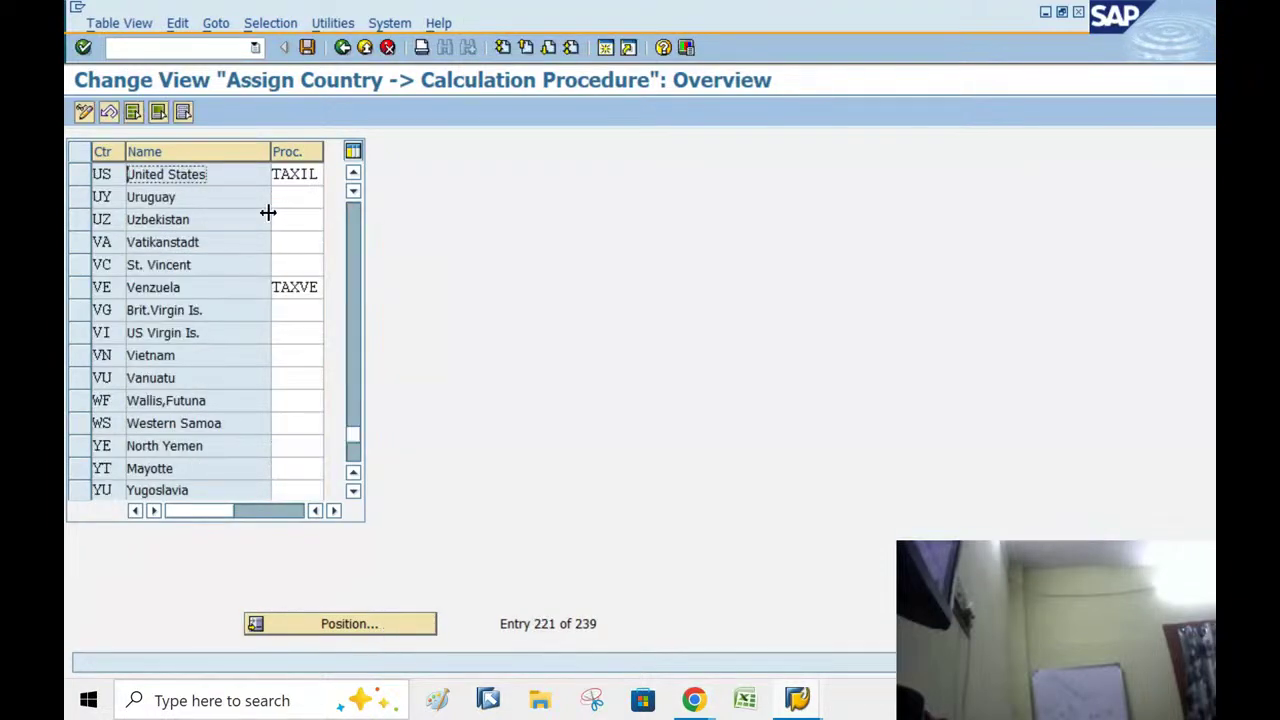
click(83, 173)
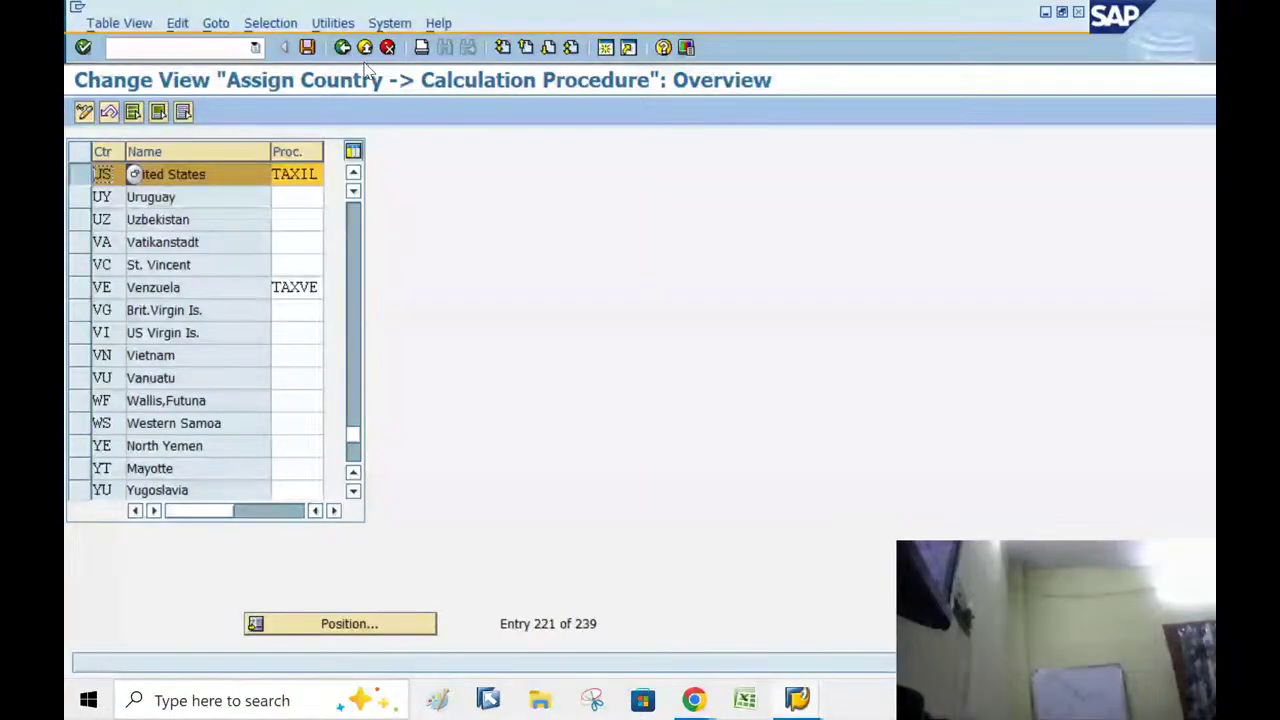
click(343, 48)
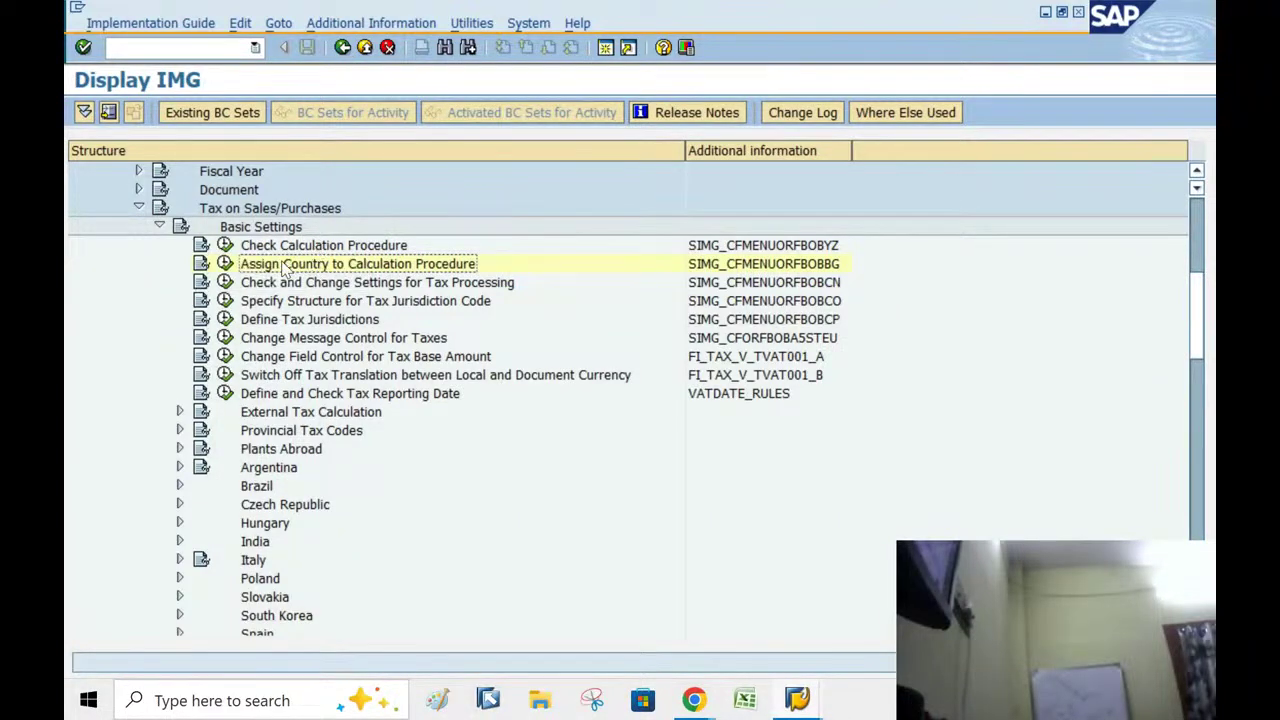
Collapse Basic Settings, expand Calculation and open Define Tax Codes for Sales and Purchases for country KE.
click(159, 227)
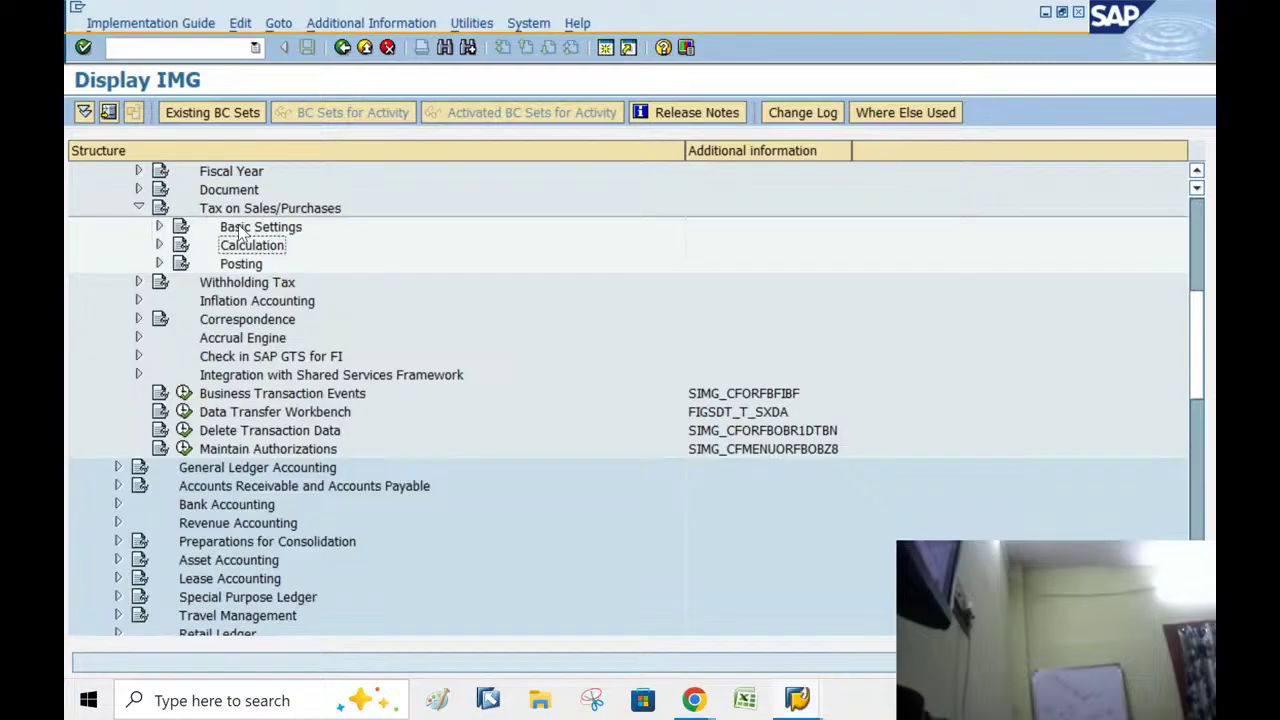
click(159, 245)
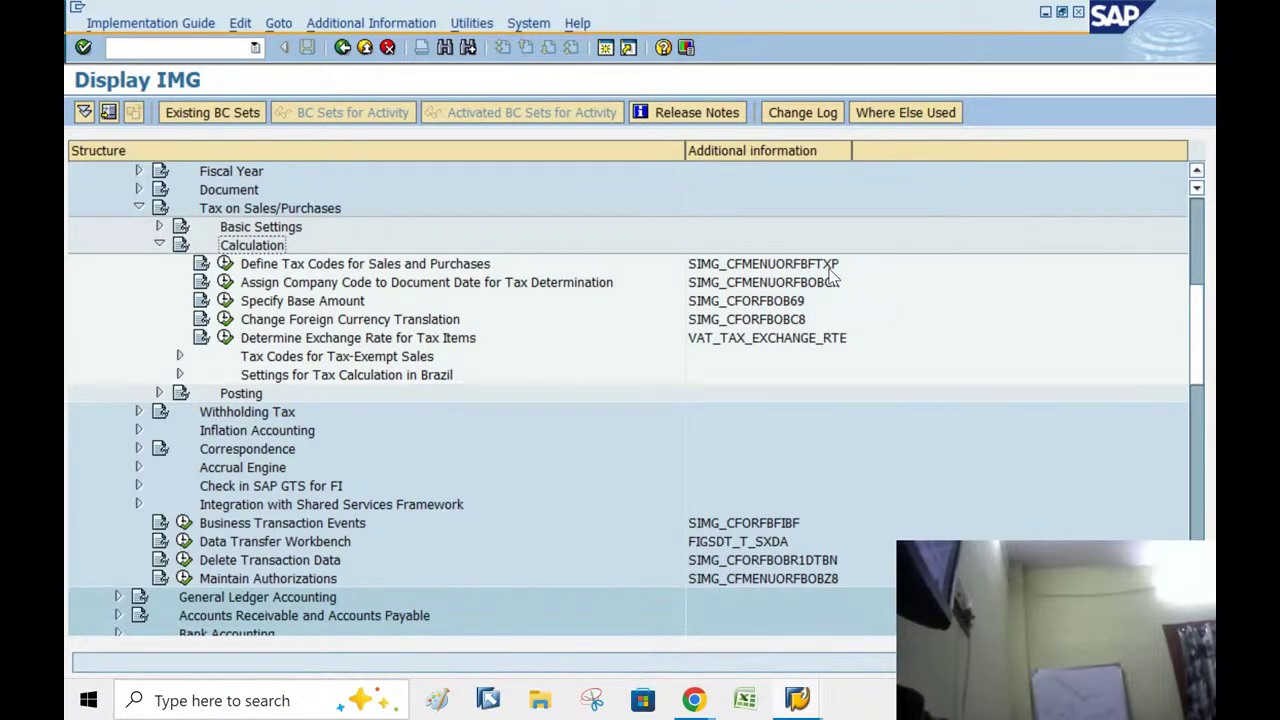
click(225, 264)
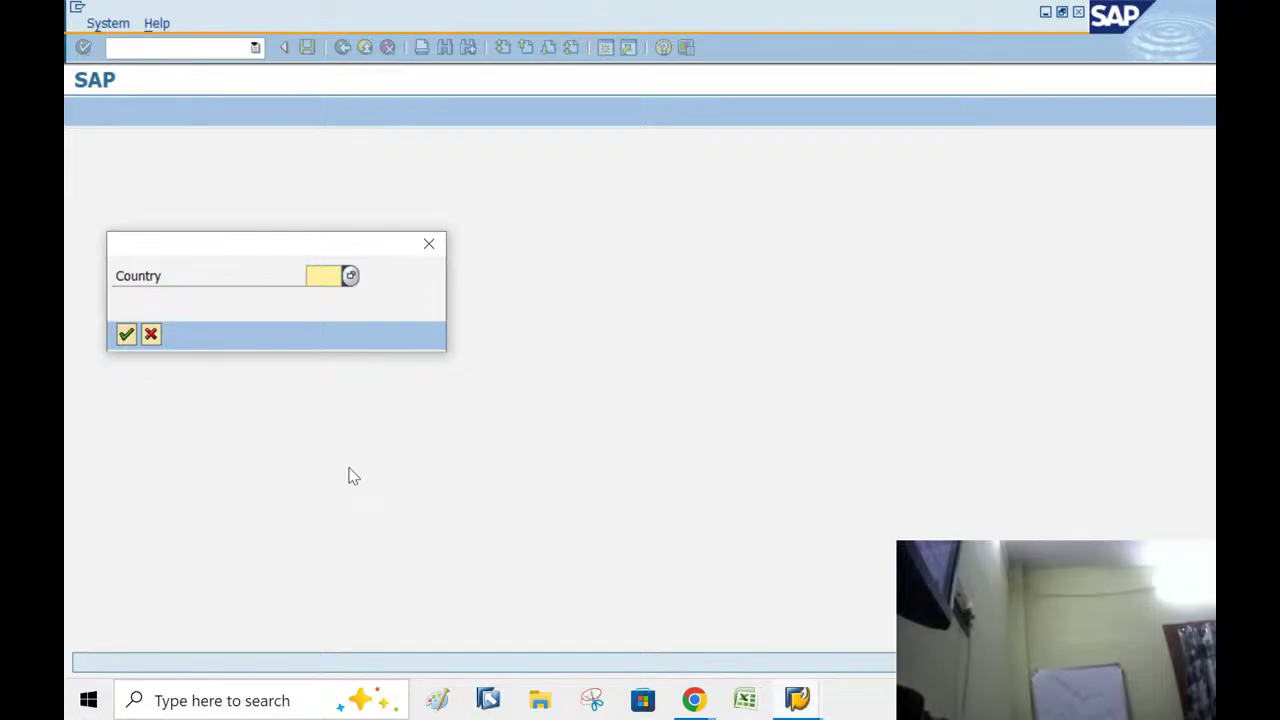
text(ke)
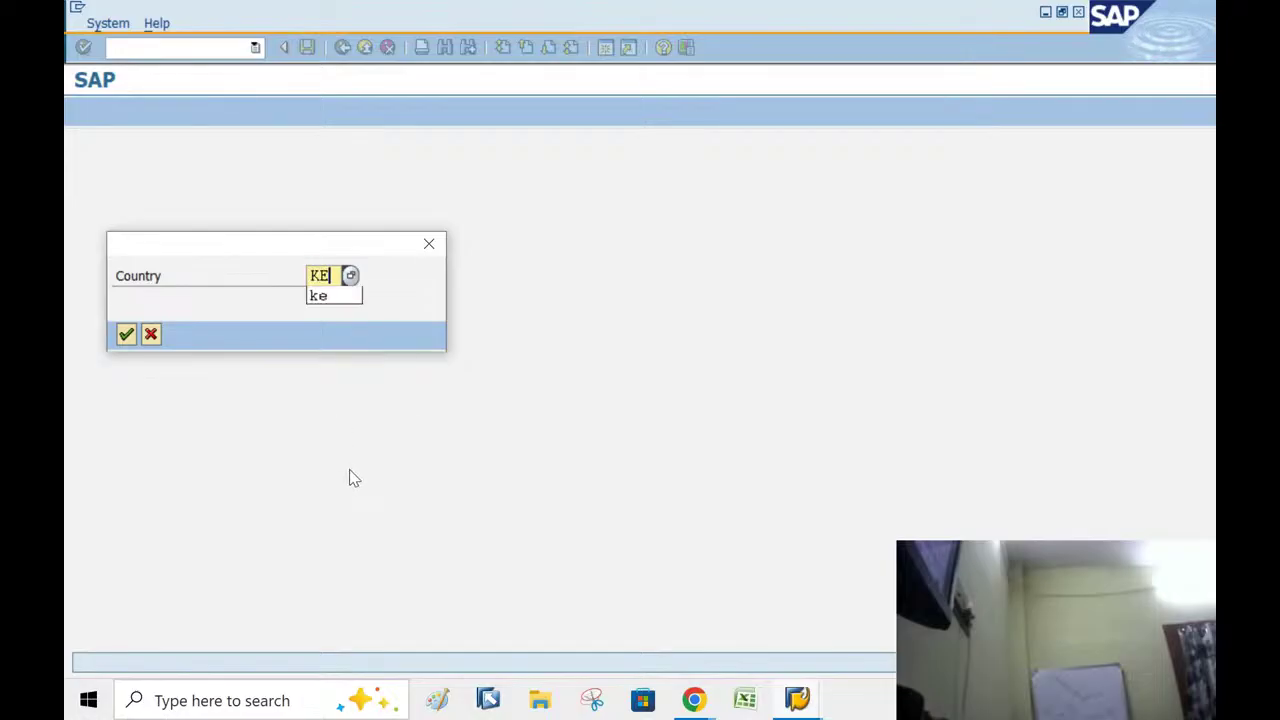
key(Return)
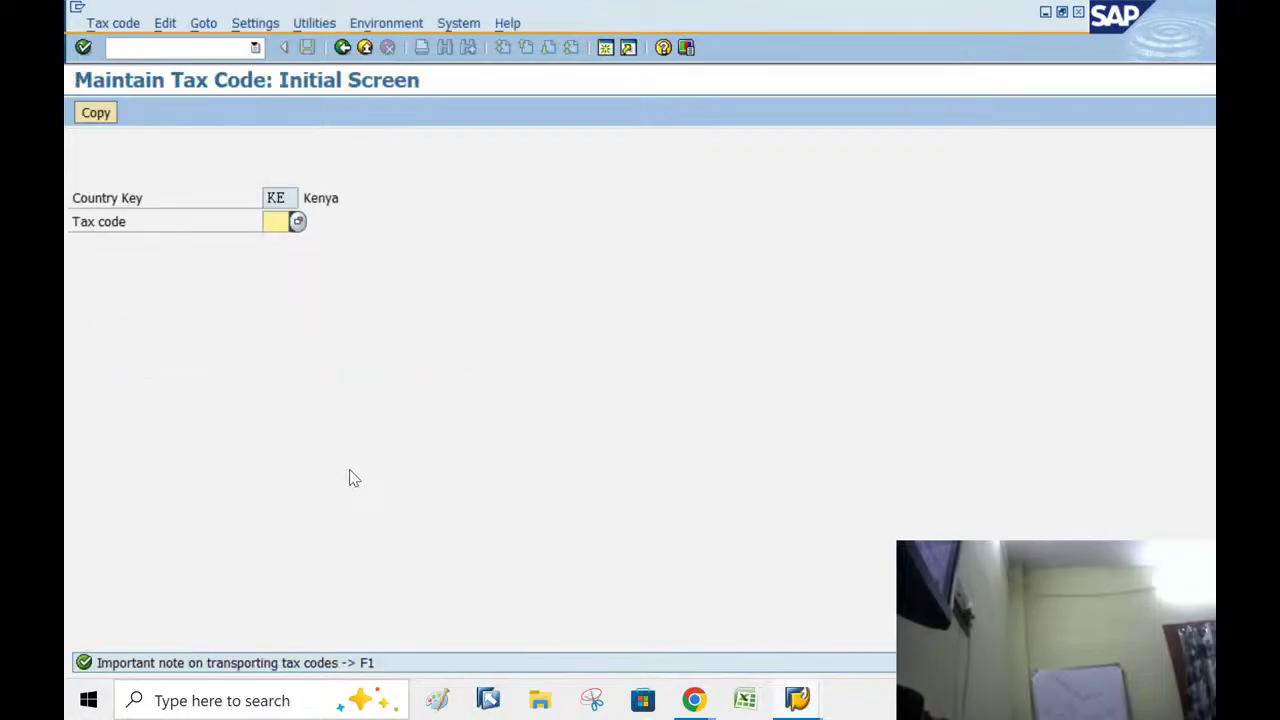
Browse the list of existing tax codes for Kenya and close it without choosing one.
click(299, 221)
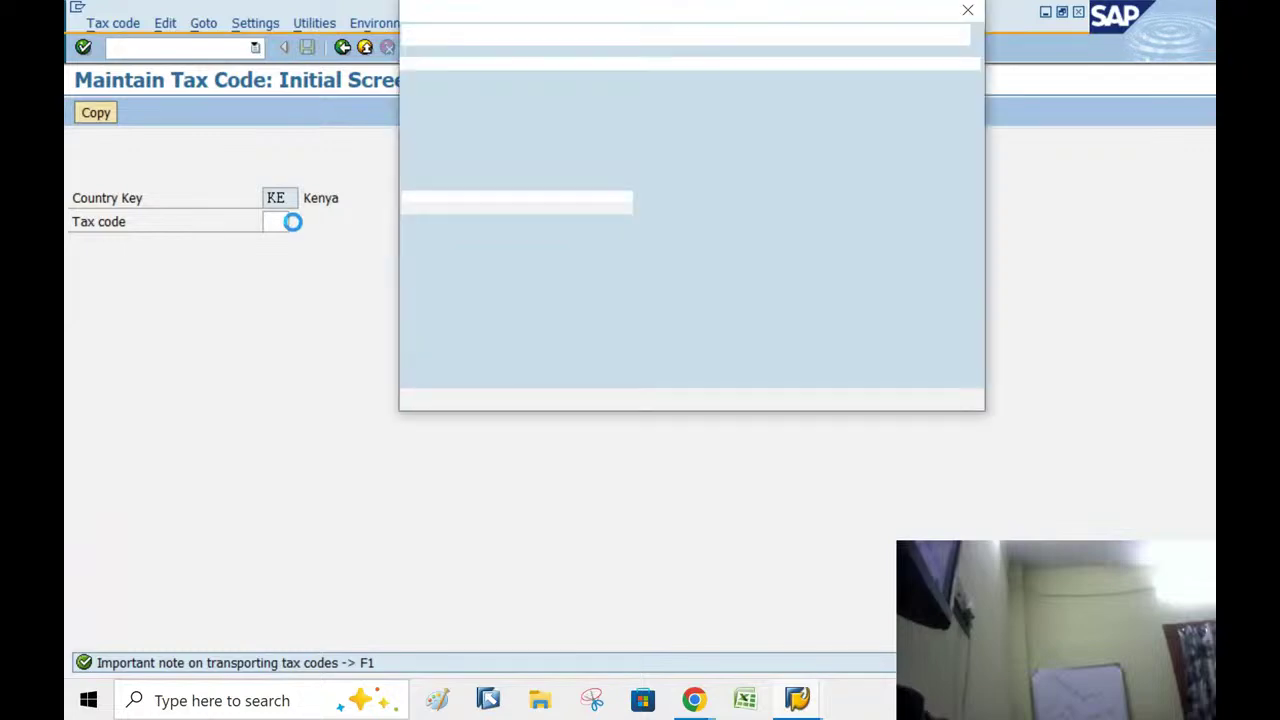
scroll(590, 390, down, 15)
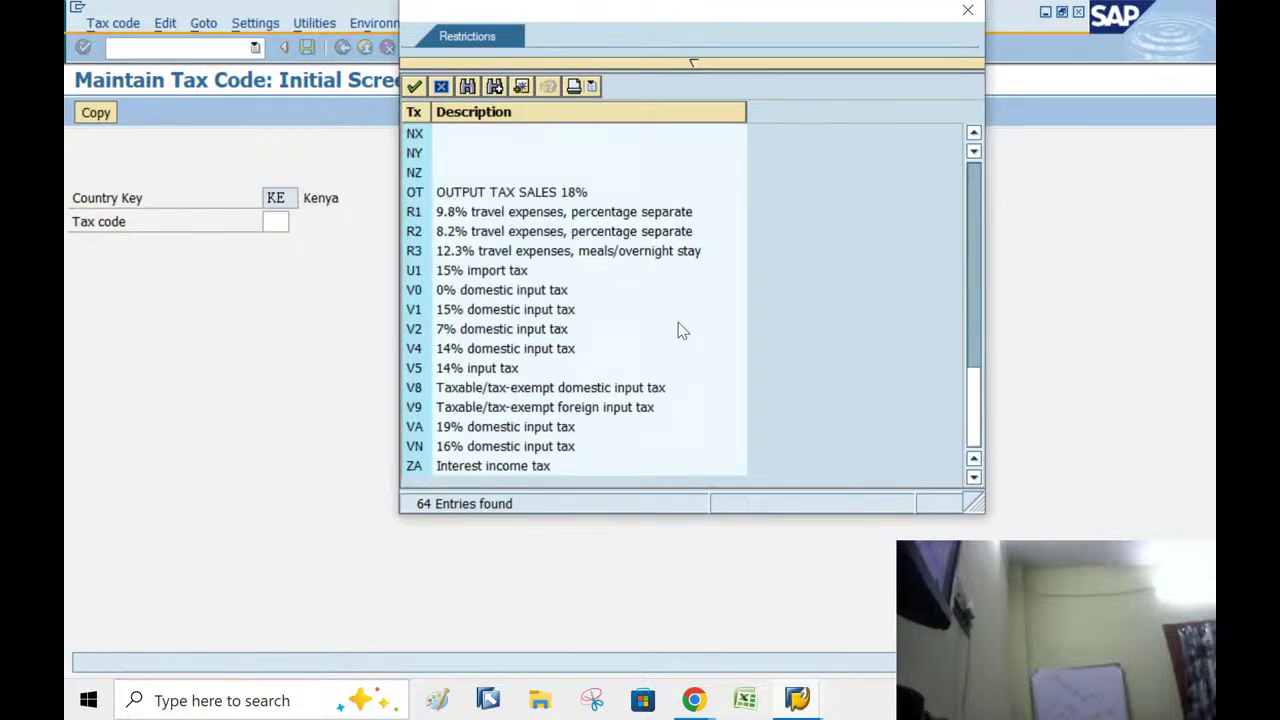
scroll(618, 262, up, 15)
scroll(610, 284, down, 12)
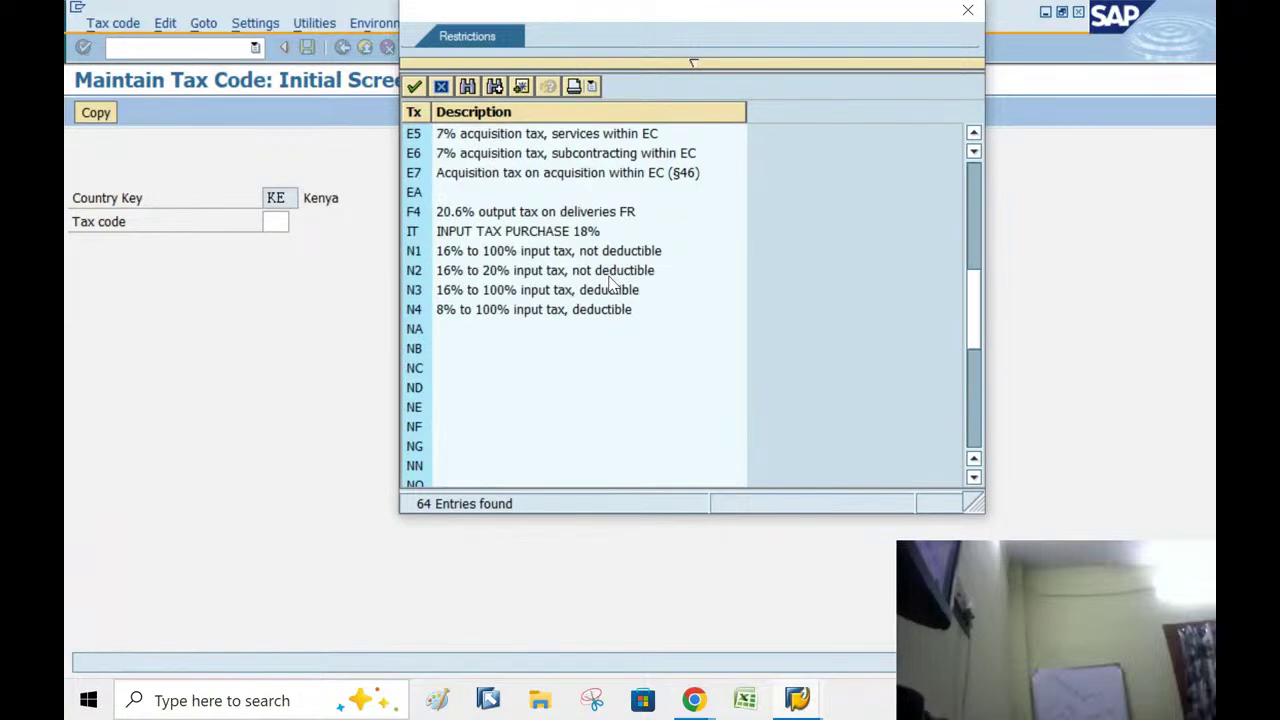
scroll(612, 285, down, 4)
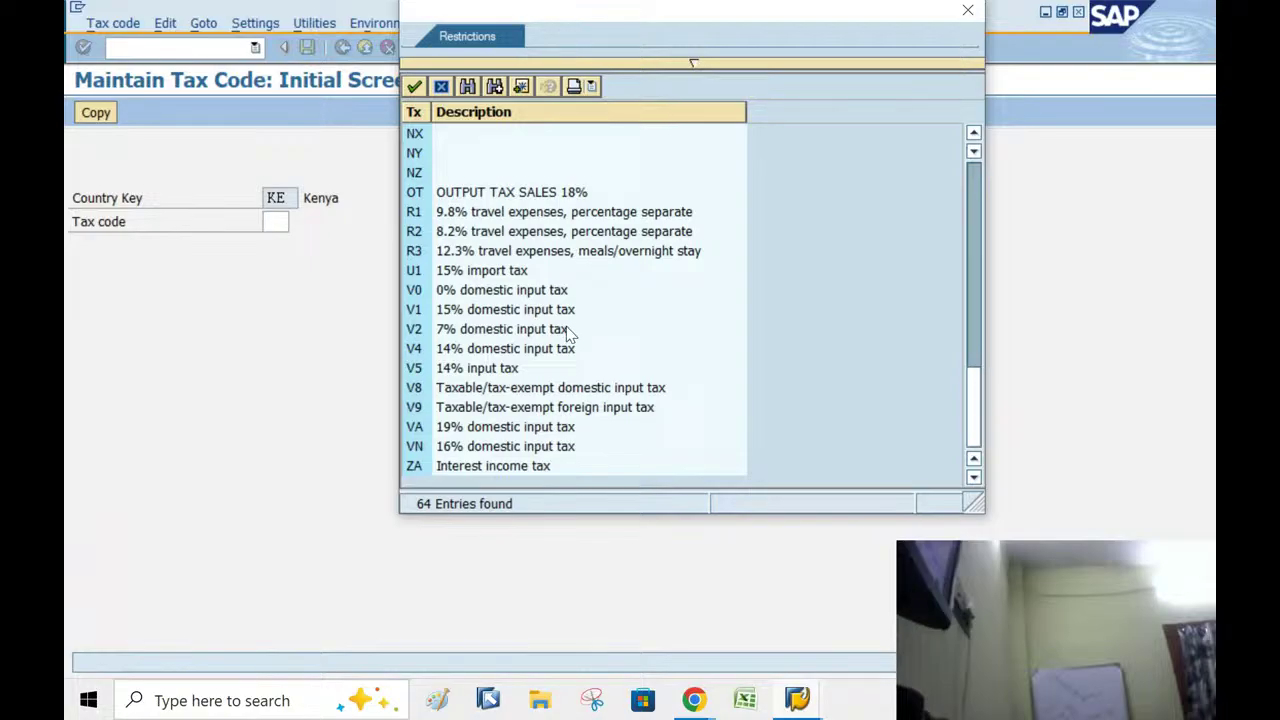
scroll(488, 440, up, 15)
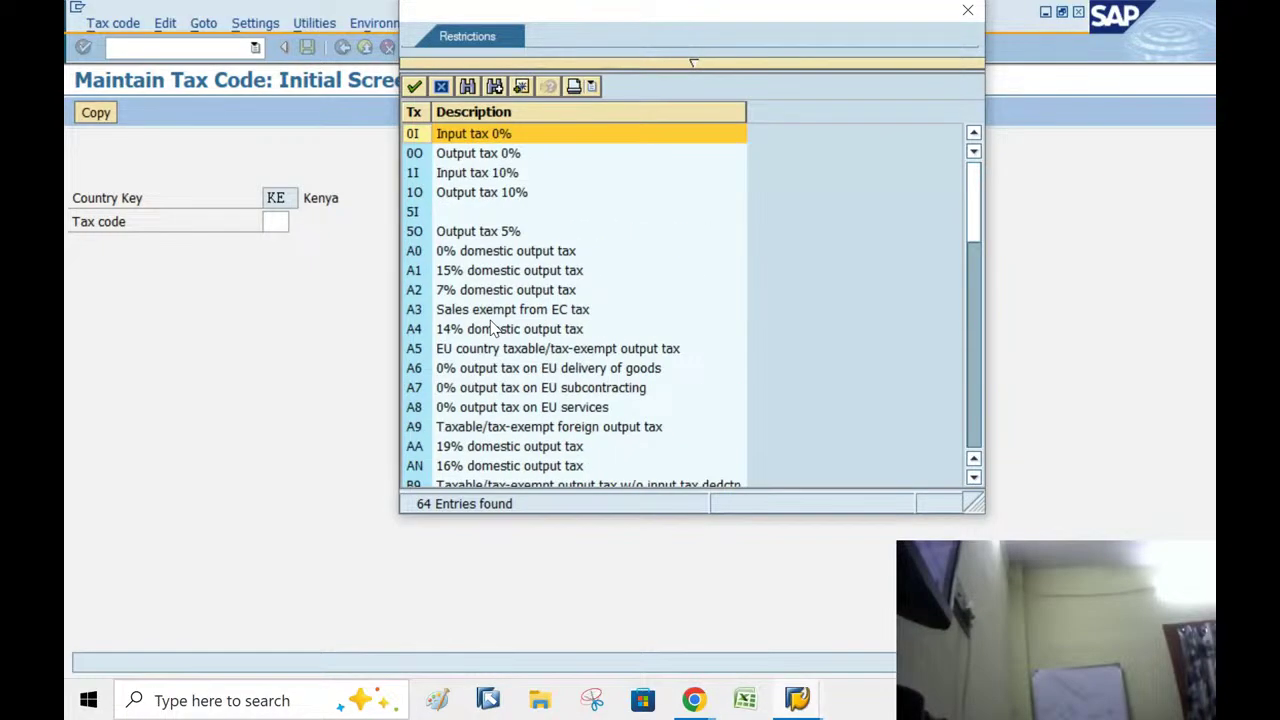
click(441, 87)
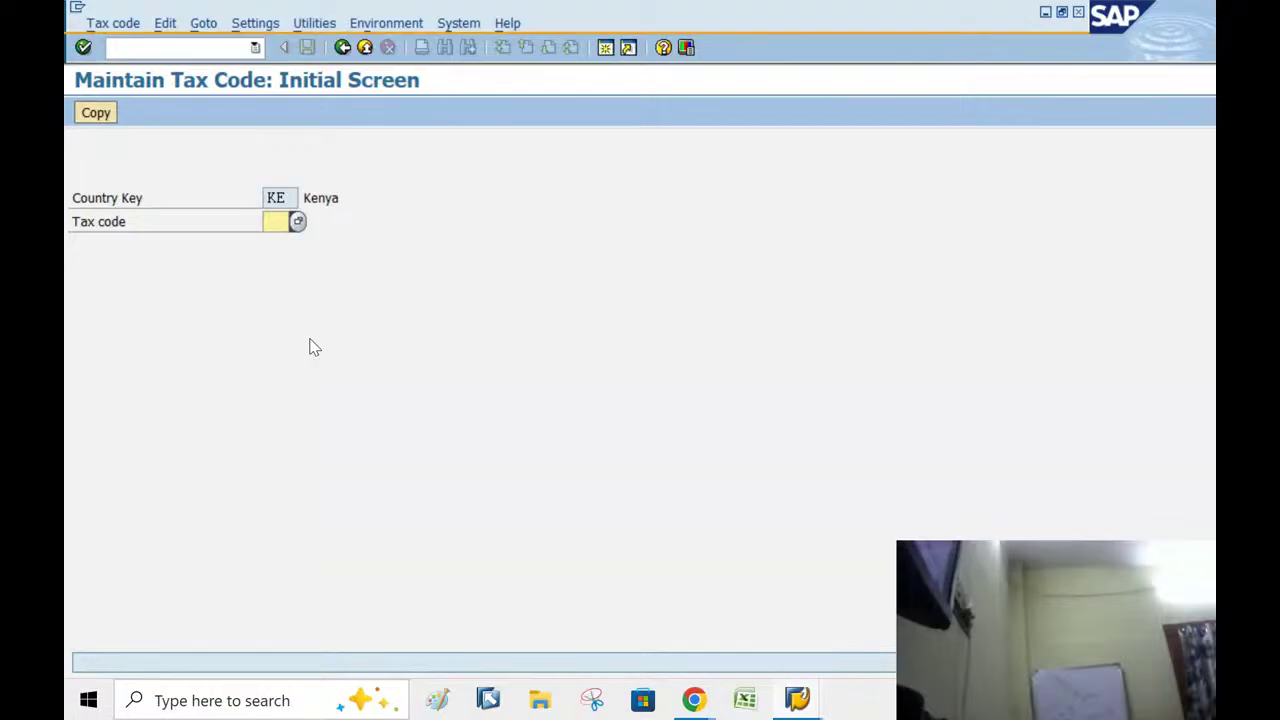
Display tax code IT, check its input tax percentage rate, and return to the tax code initial screen.
text(IT)
key(Return)
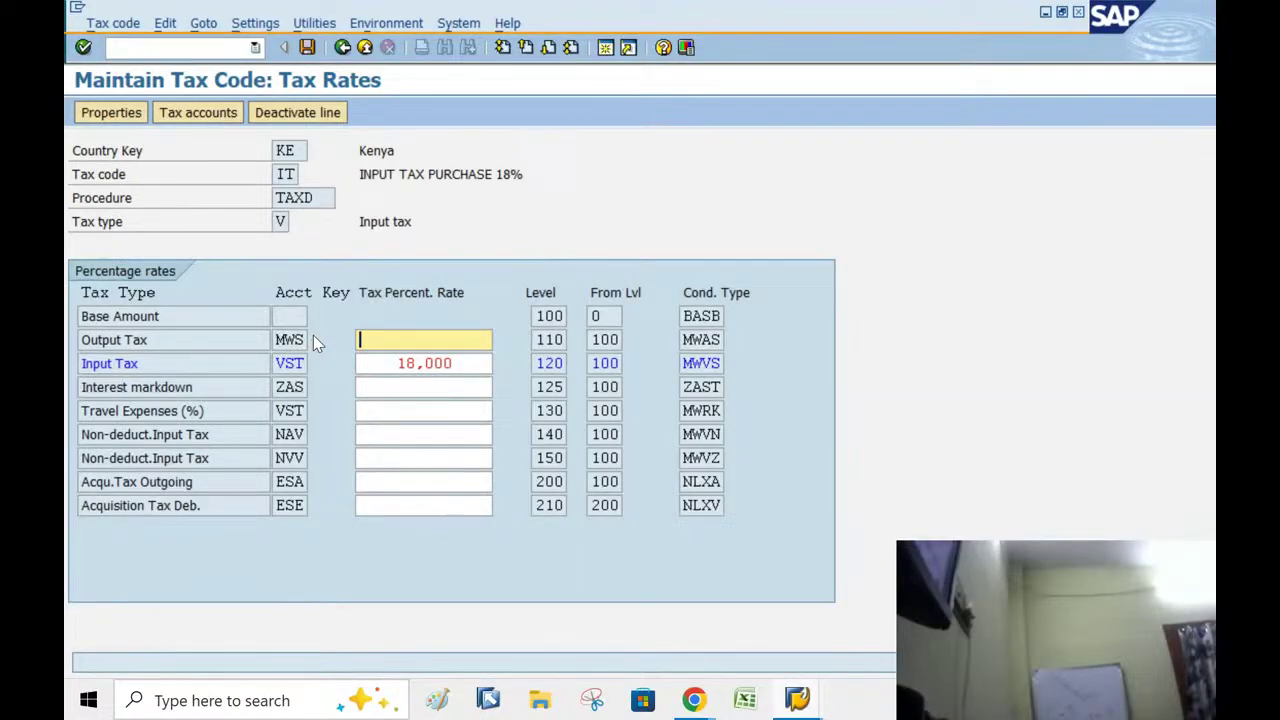
double_click(395, 363)
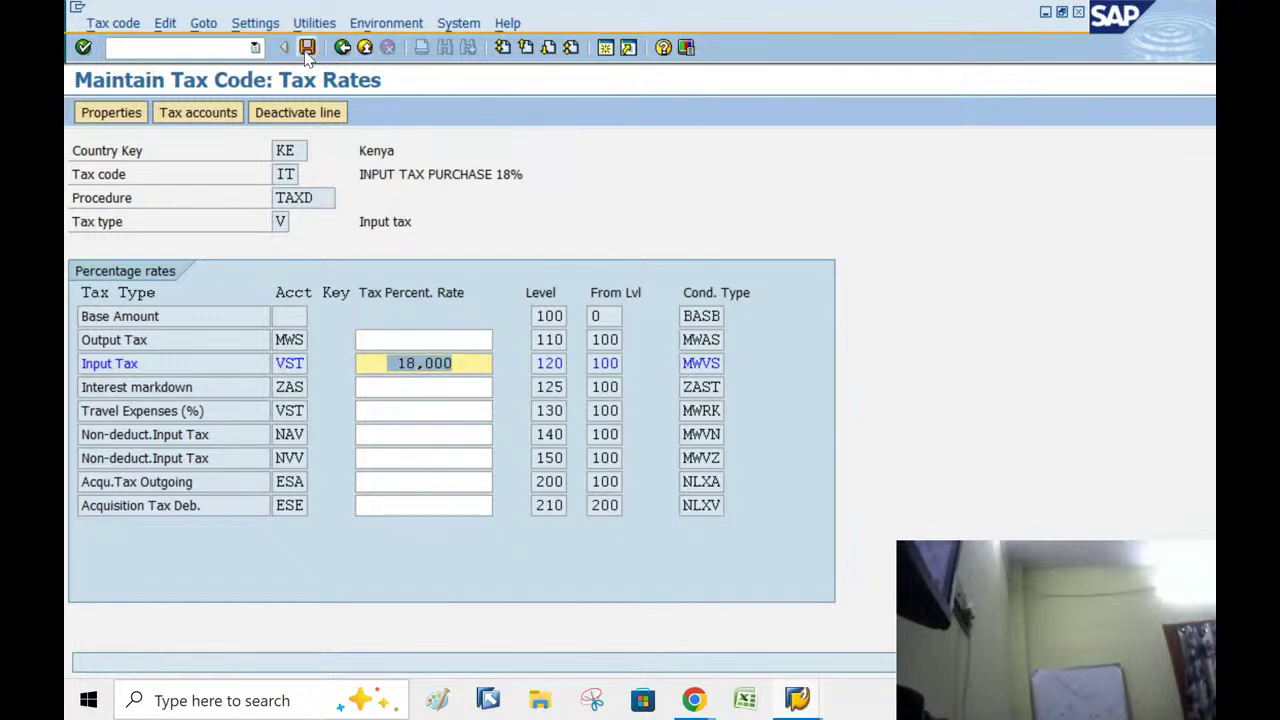
click(342, 47)
Display tax code OT, check its output tax percentage rate, and return to the IMG structure.
key(Delete)
key(Delete)
text(OT)
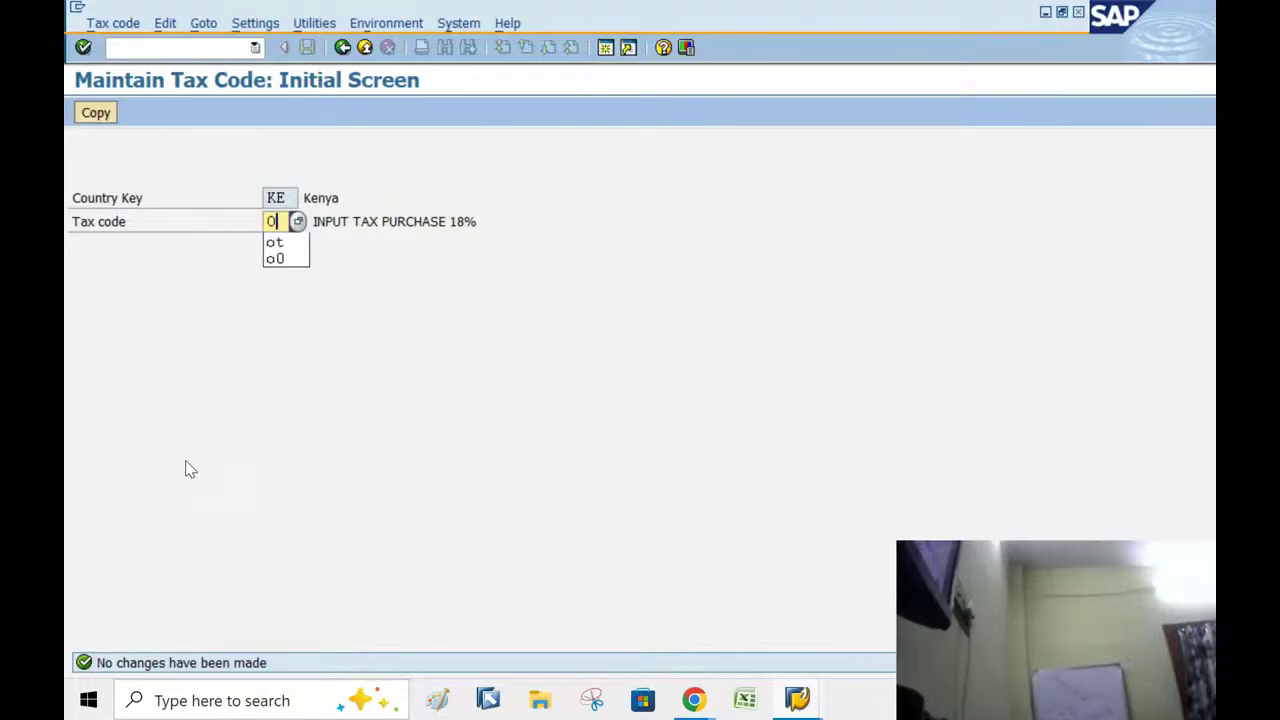
key(Return)
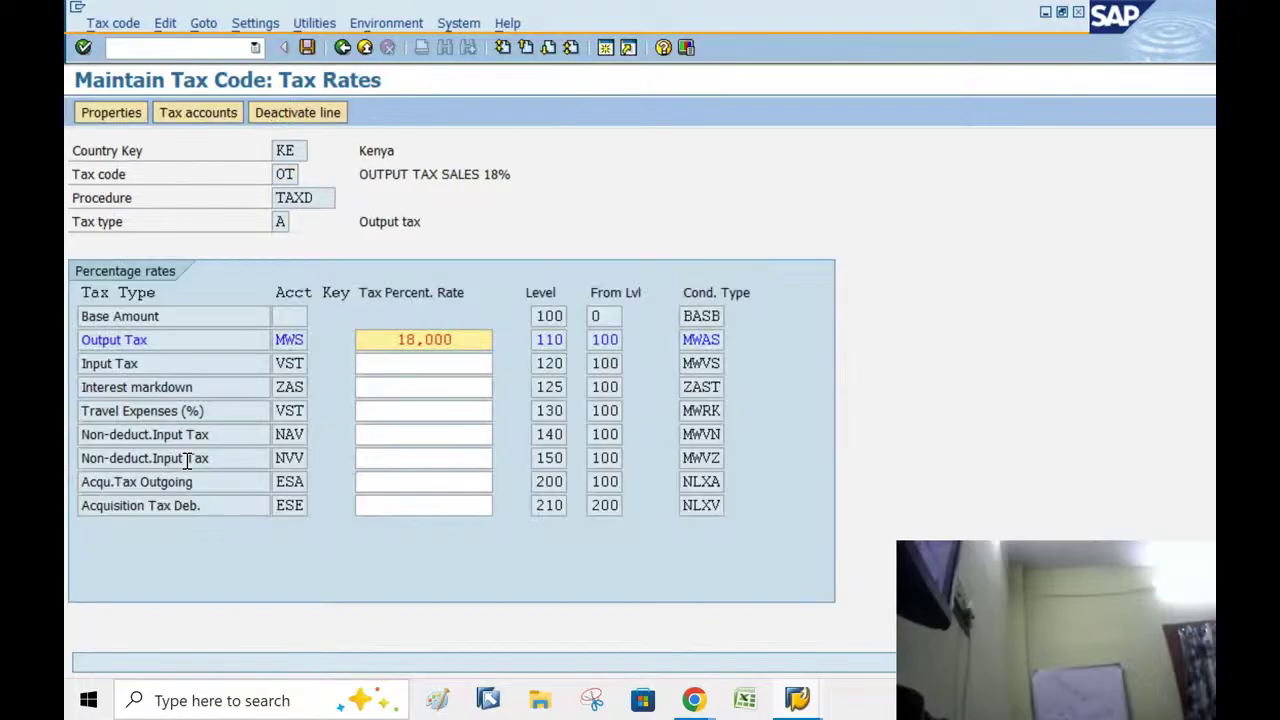
double_click(410, 349)
click(342, 48)
click(341, 50)
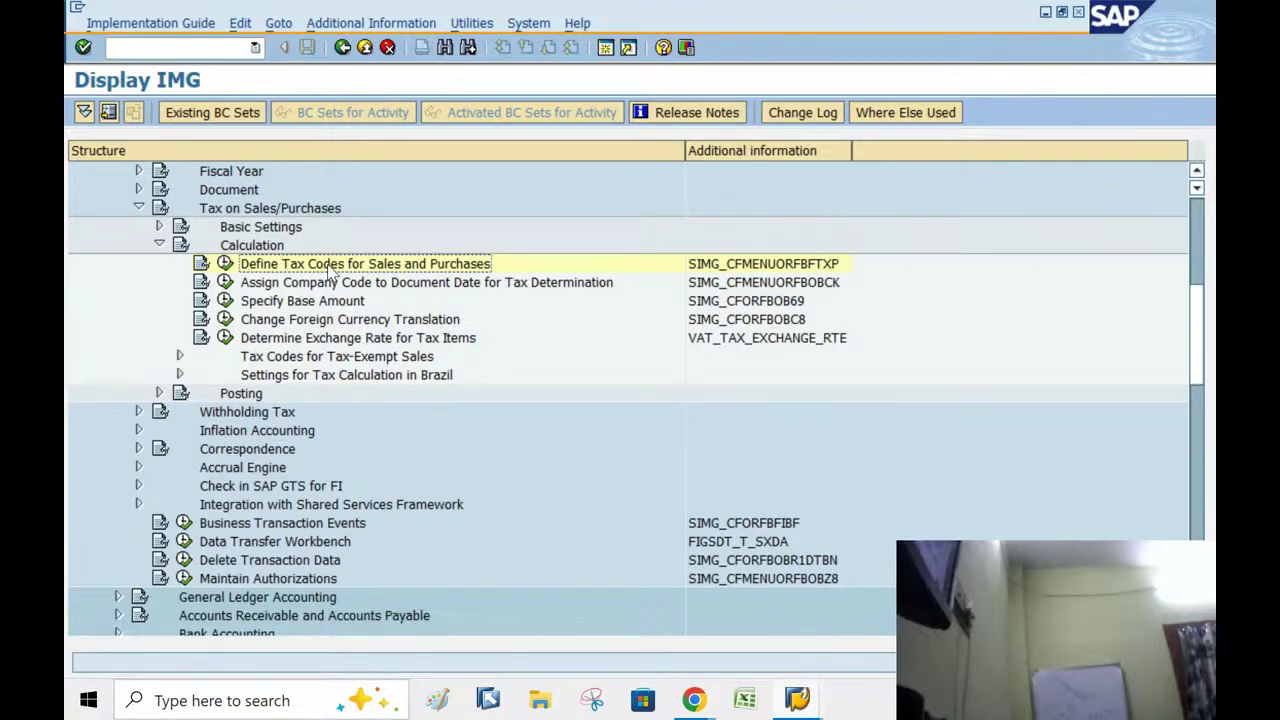
Open Define Tax Codes for Sales and Purchases for country IN, check tax code OT's procedure and output tax rate, and return to the initial screen.
click(226, 264)
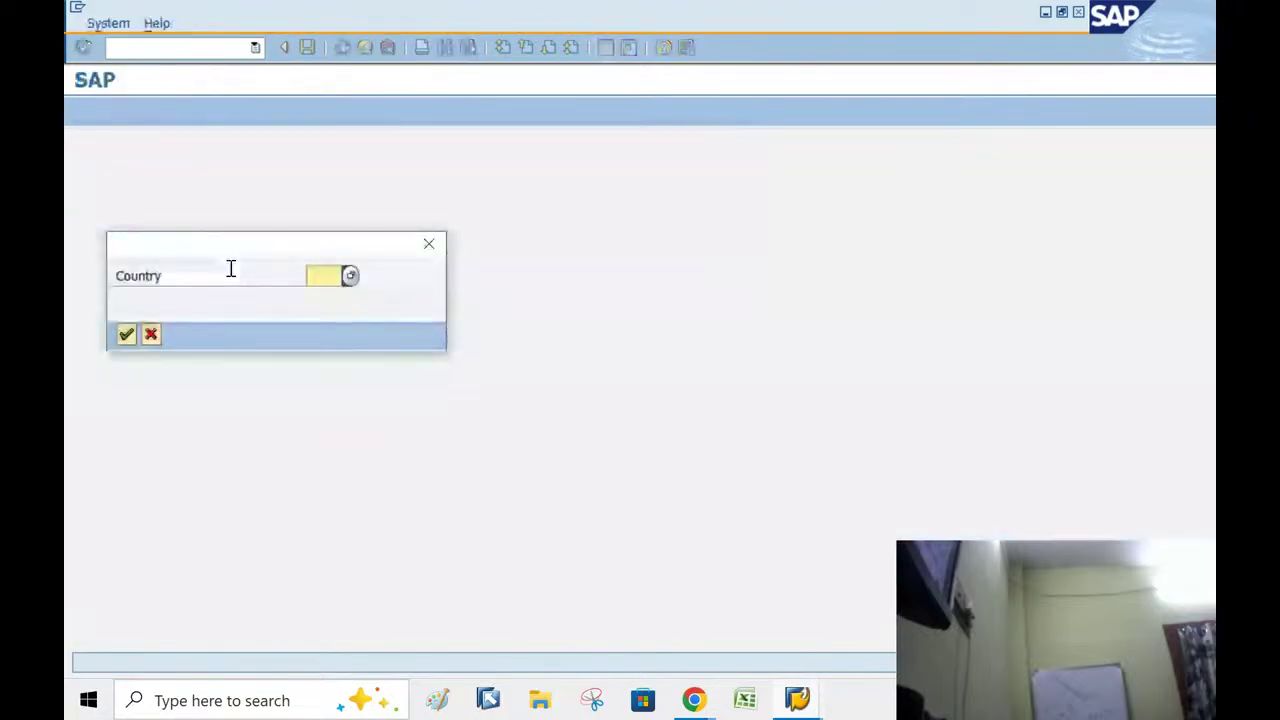
text(IN)
key(Return)
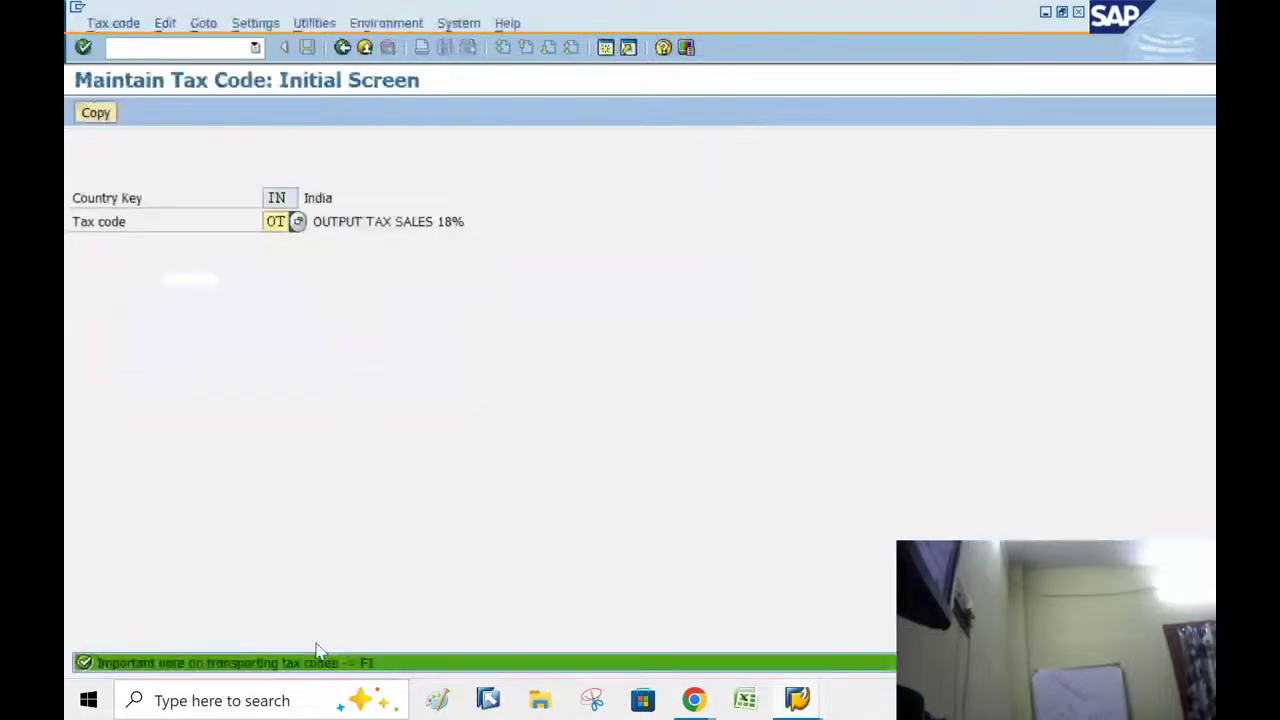
key(Return)
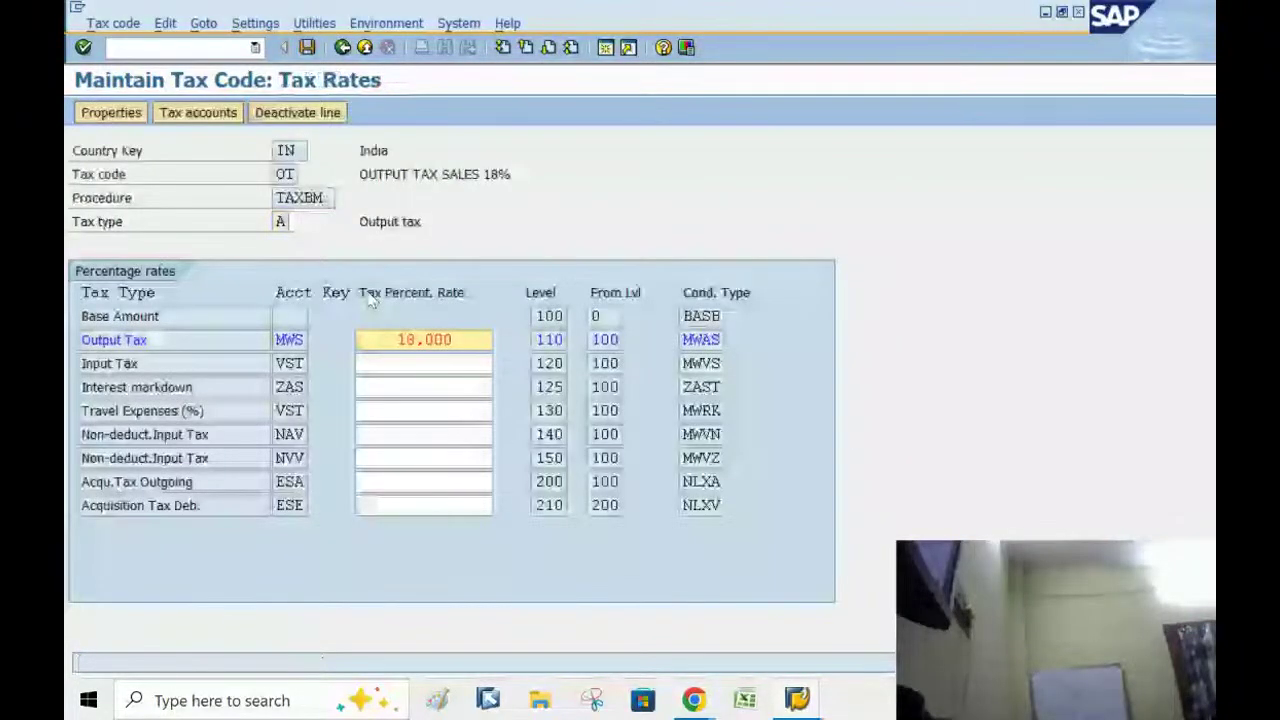
double_click(278, 197)
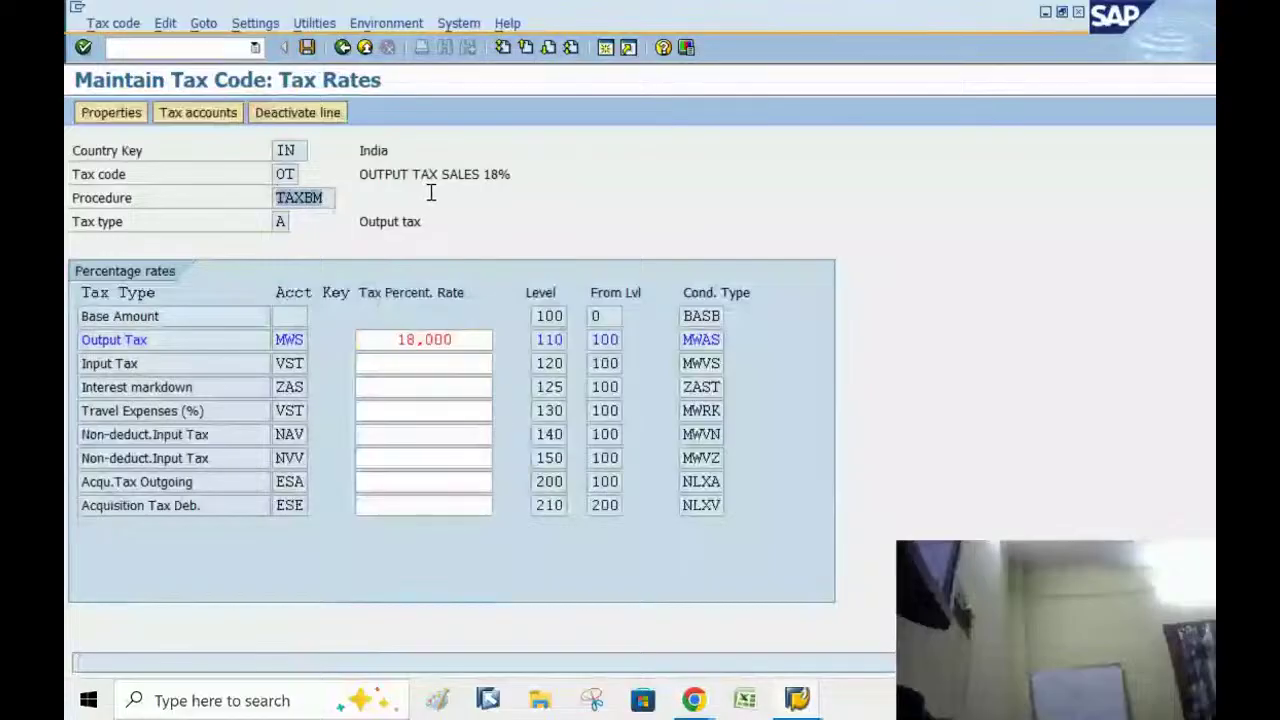
double_click(281, 174)
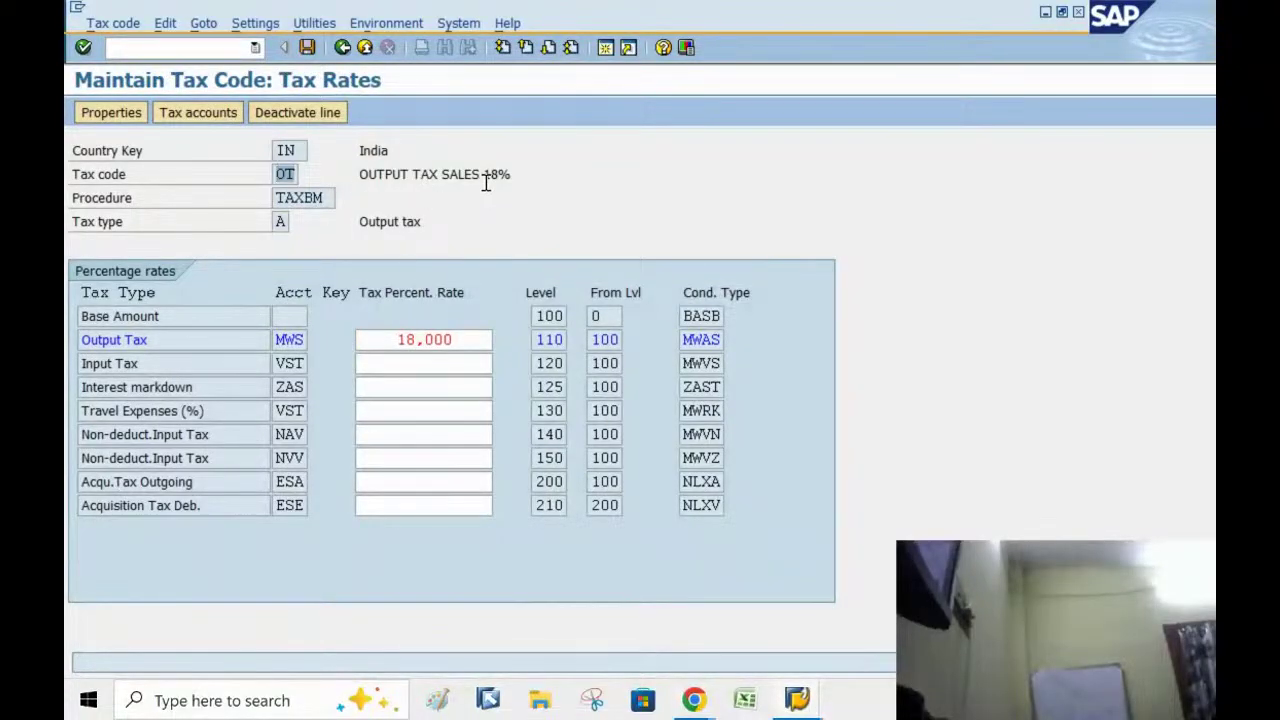
double_click(393, 340)
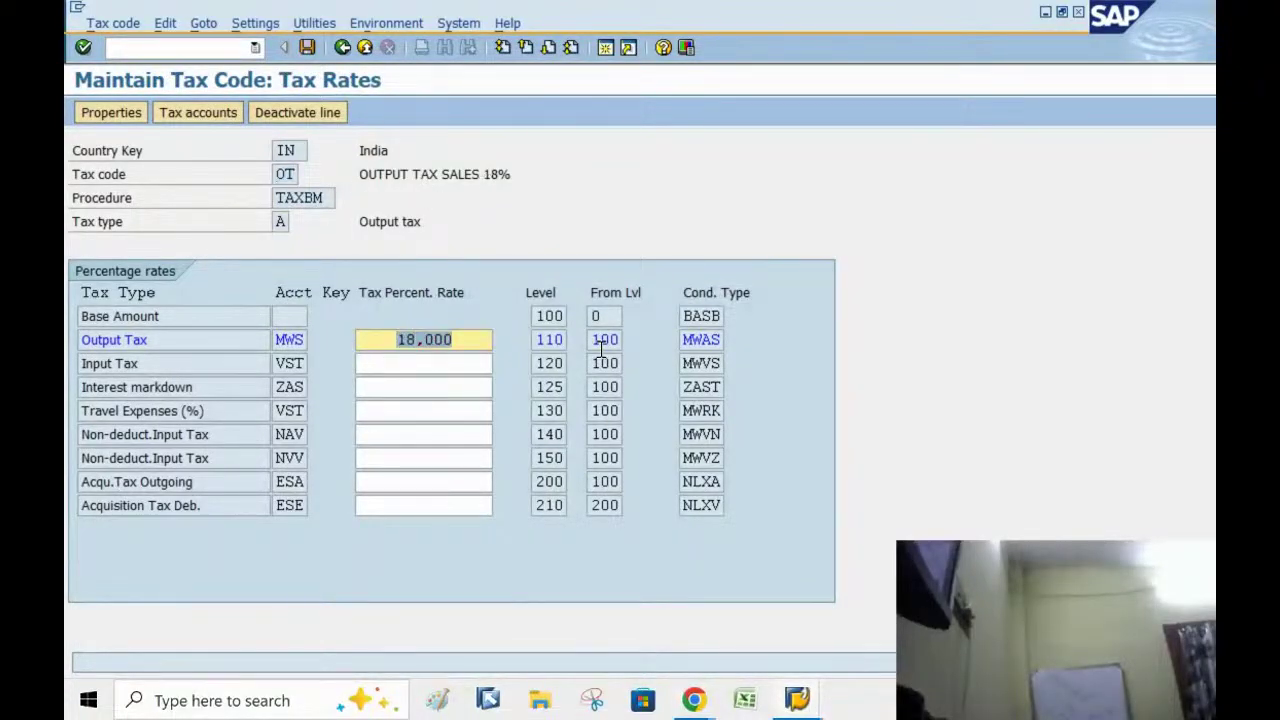
click(342, 47)
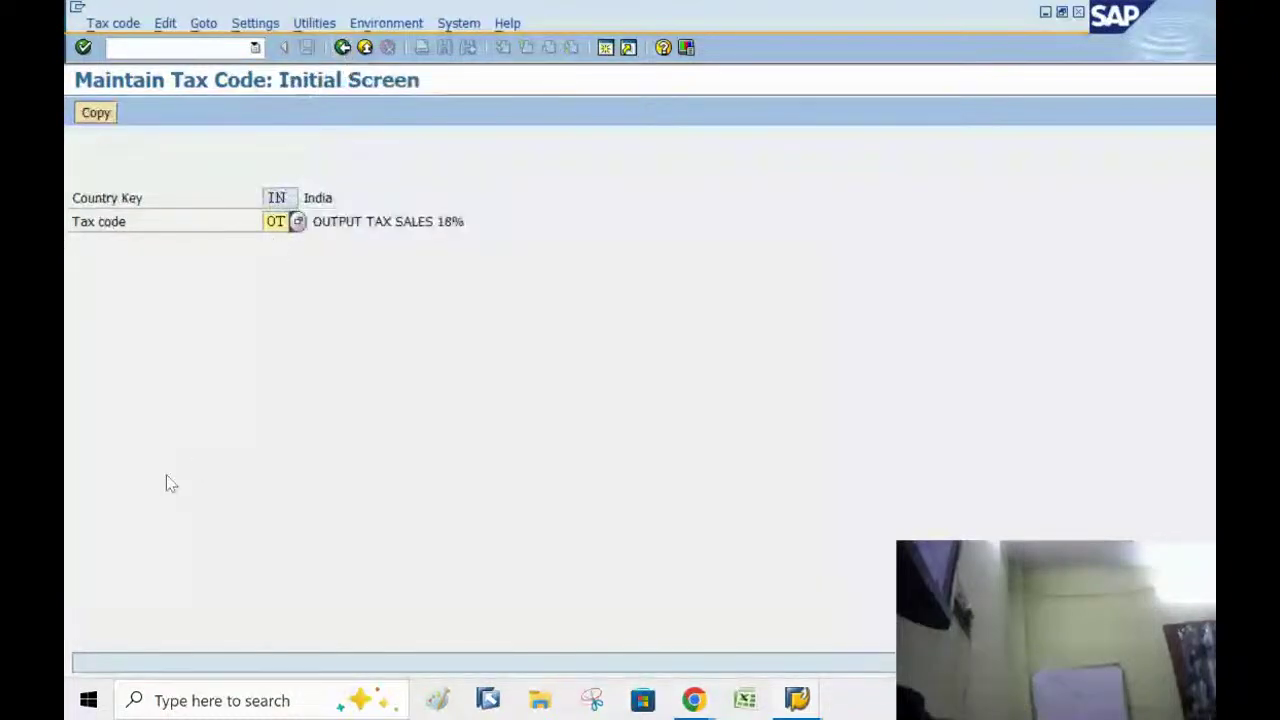
Display India's tax code IT, check its input tax percentage rate, and return to the IMG structure.
key(Delete)
text(IT)
key(Return)
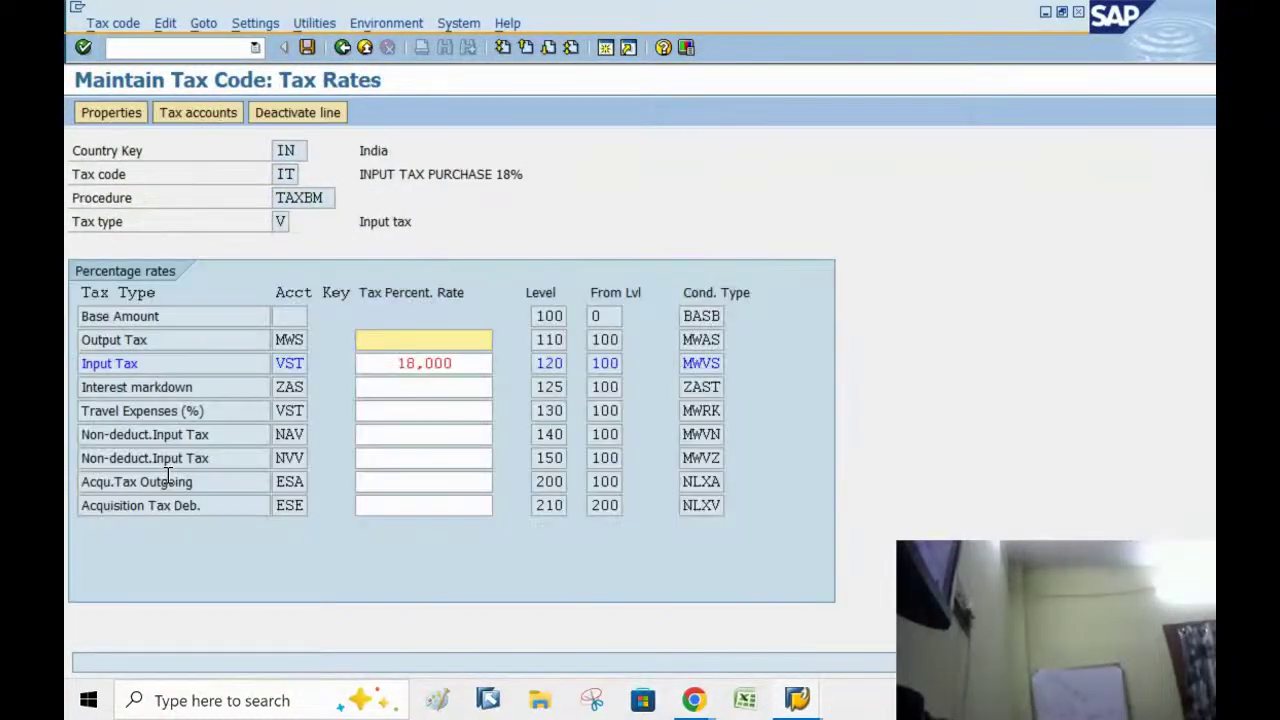
double_click(386, 363)
click(342, 47)
click(342, 47)
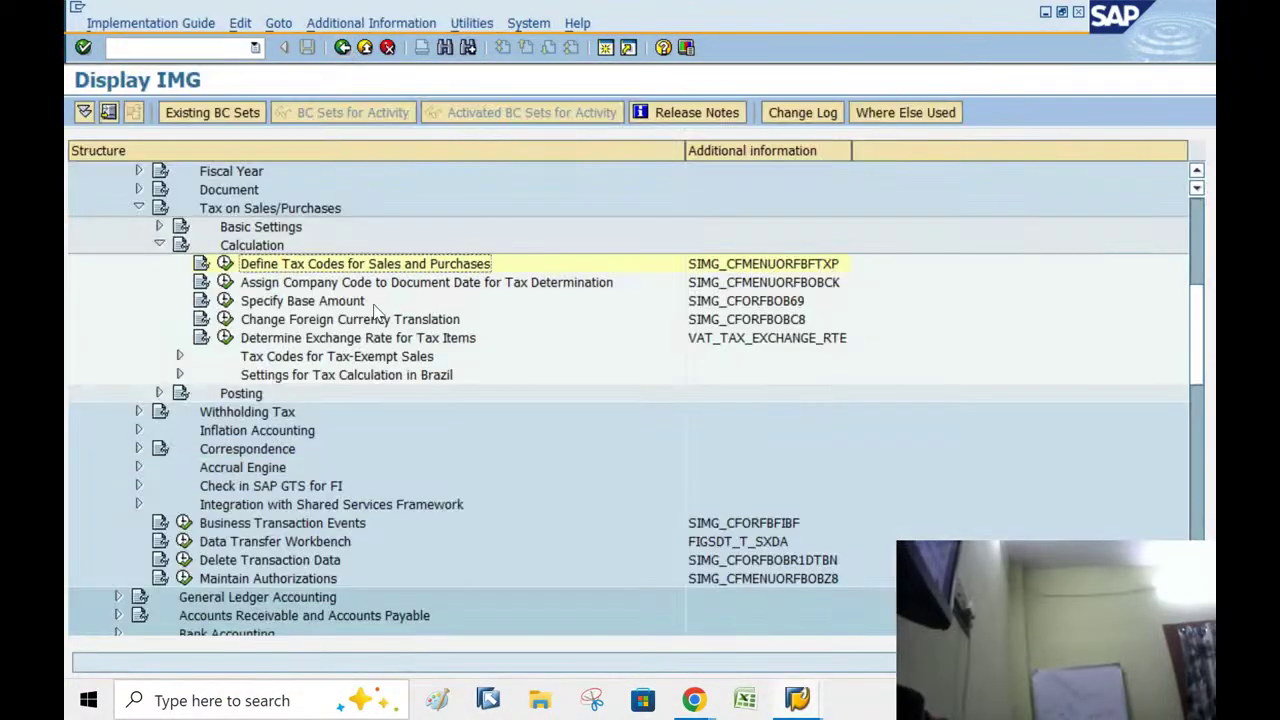